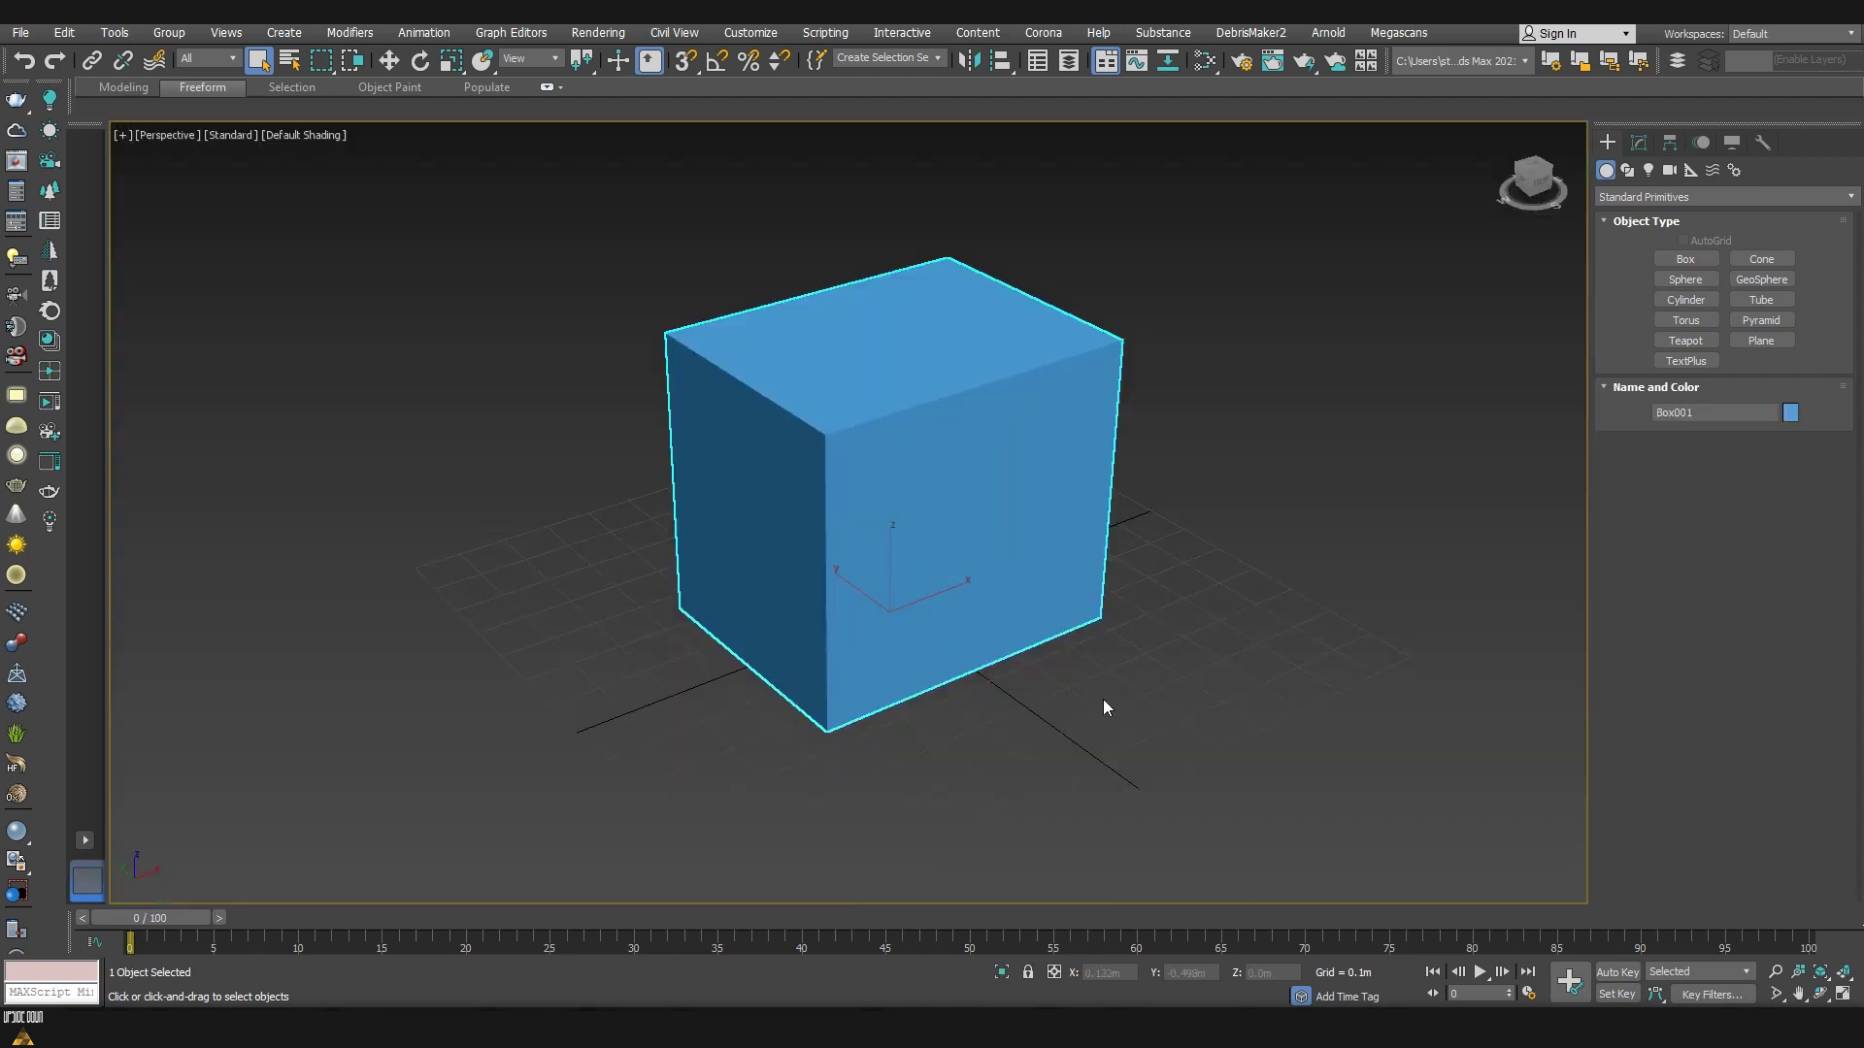
# Step: Bring up the quad menu conversion options for Box001
pyautogui.rightClick(1103, 699)
# Step: Convert Box001 to an Editable Poly and select its top-front corner vertex for moving
pyautogui.moveTo(1090, 775)
pyautogui.click(1212, 790)
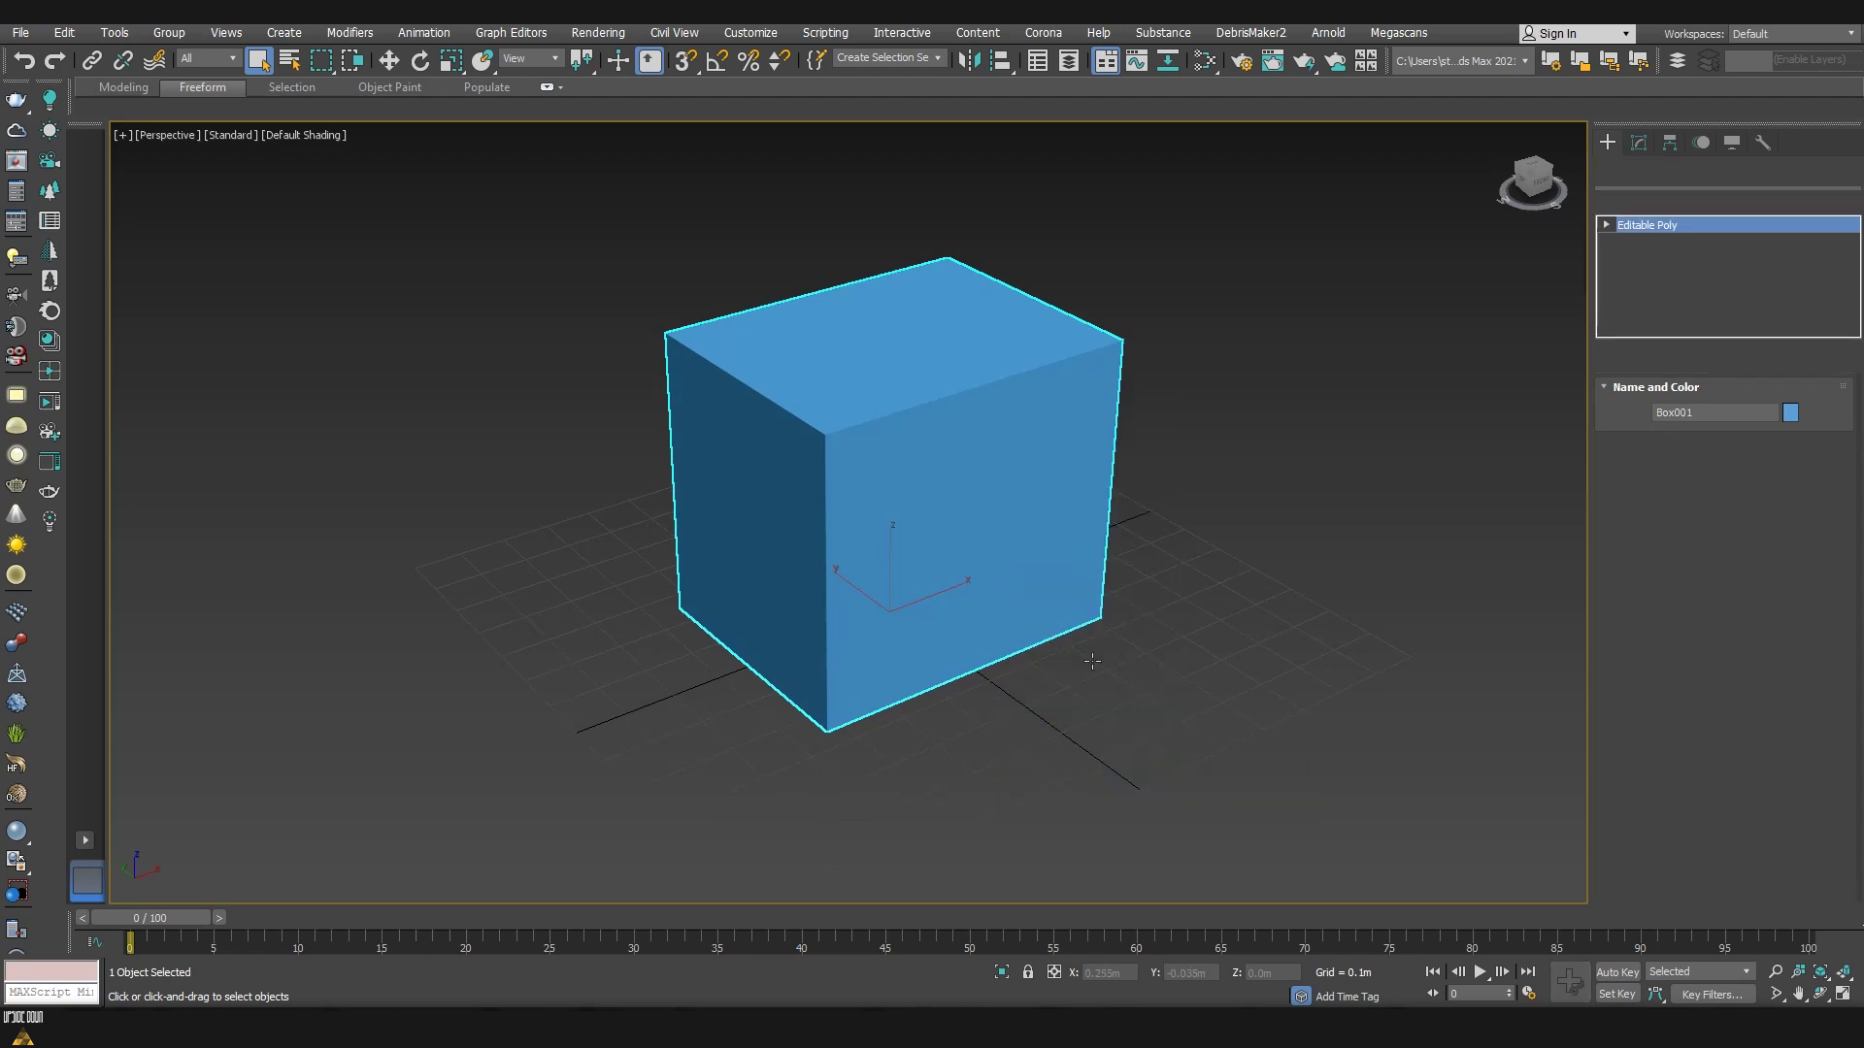
pyautogui.press('1')
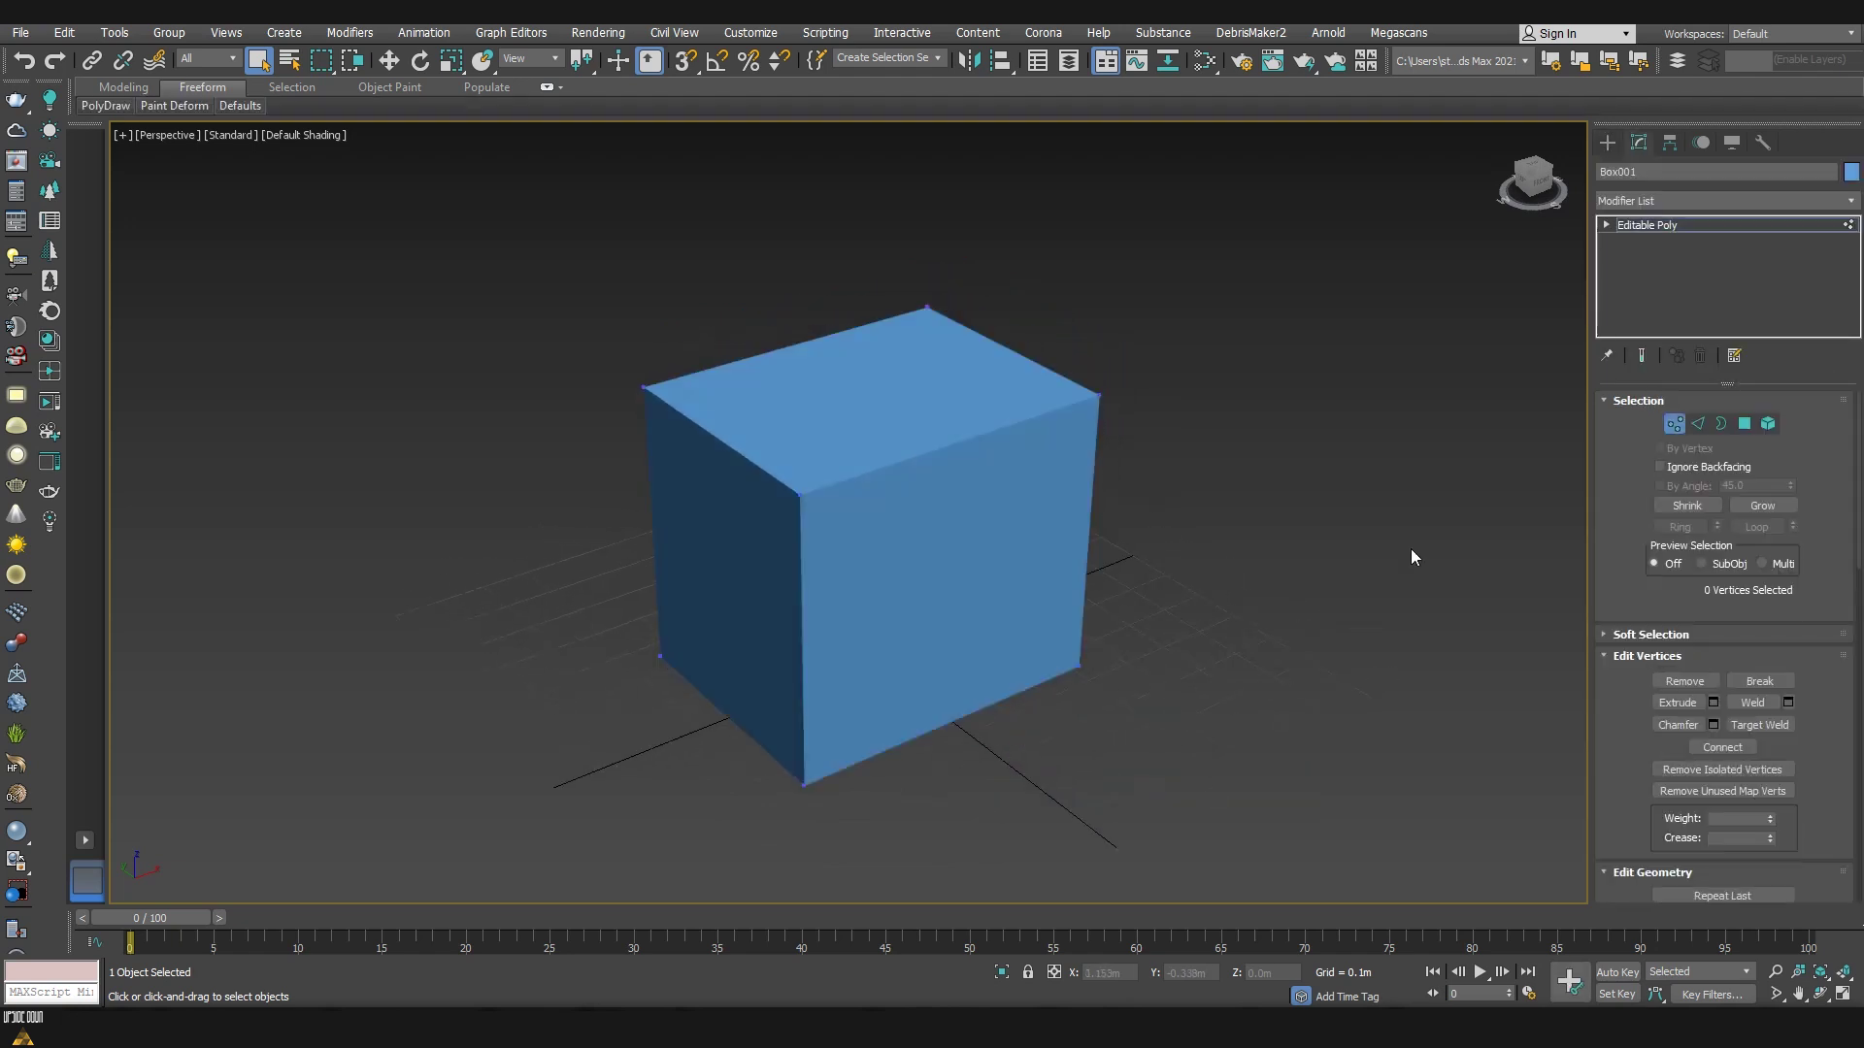
pyautogui.click(799, 495)
pyautogui.press('w')
# Step: Copy the corner's X value -0.334m and set the top-right vertex to X 0.334m
pyautogui.keyDown('alt'); pyautogui.moveTo(874, 632); pyautogui.dragTo(844, 624, button='middle'); pyautogui.keyUp('alt')
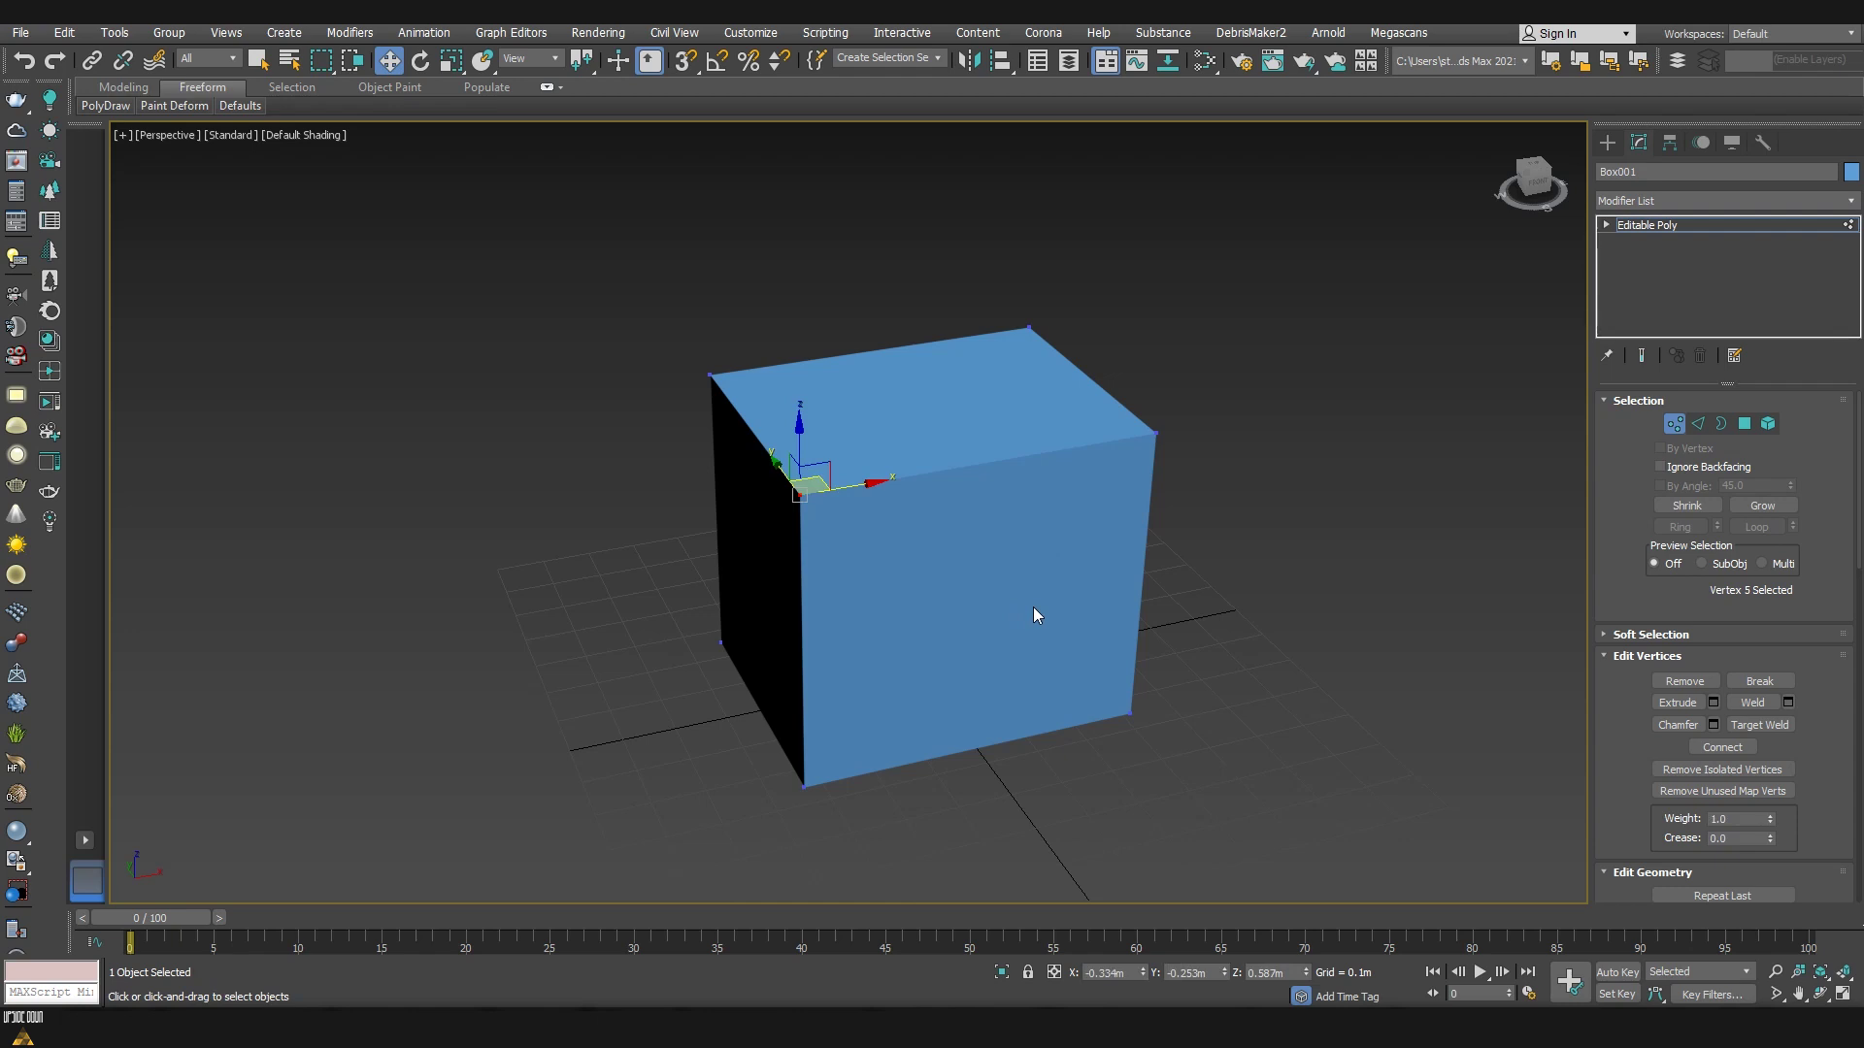
pyautogui.click(1113, 973)
pyautogui.doubleClick(1116, 972)
pyautogui.hotkey('ctrl', 'c')
pyautogui.moveTo(1211, 398); pyautogui.dragTo(1133, 495)
pyautogui.doubleClick(1116, 973)
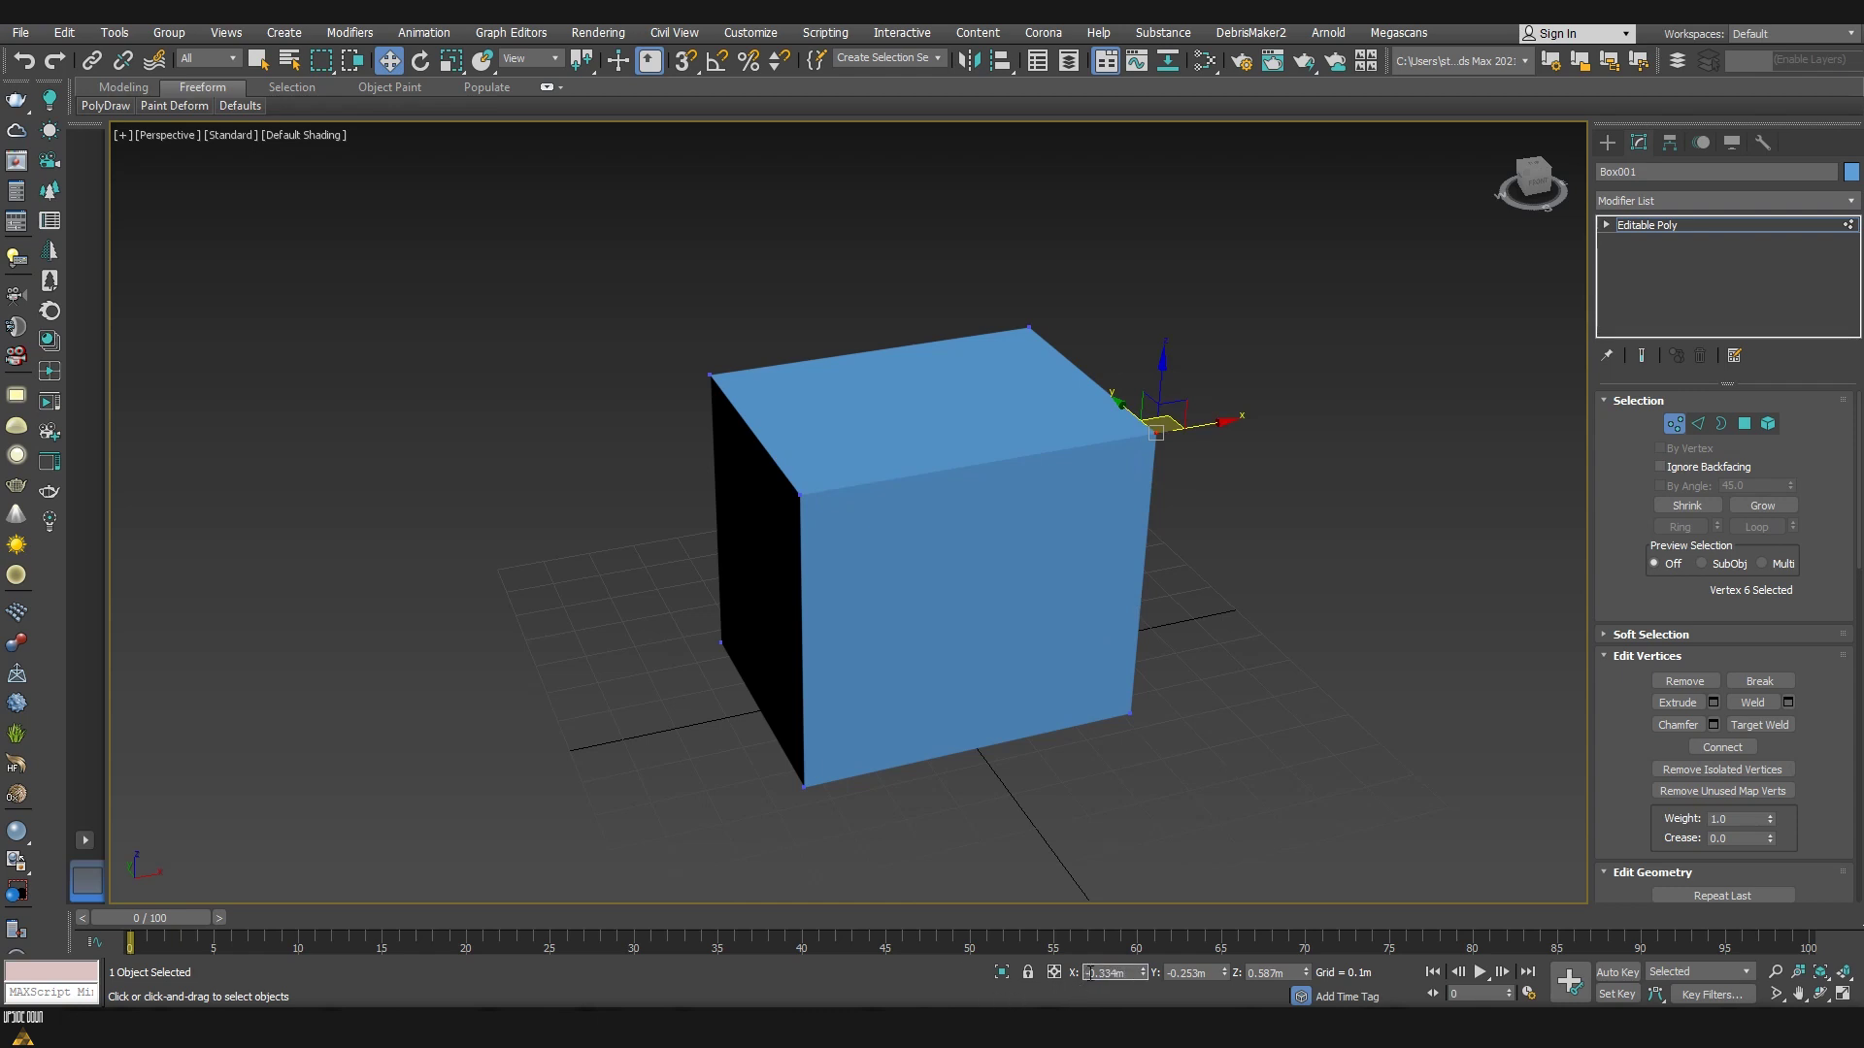
pyautogui.hotkey('ctrl', 'v')
pyautogui.press('Return')
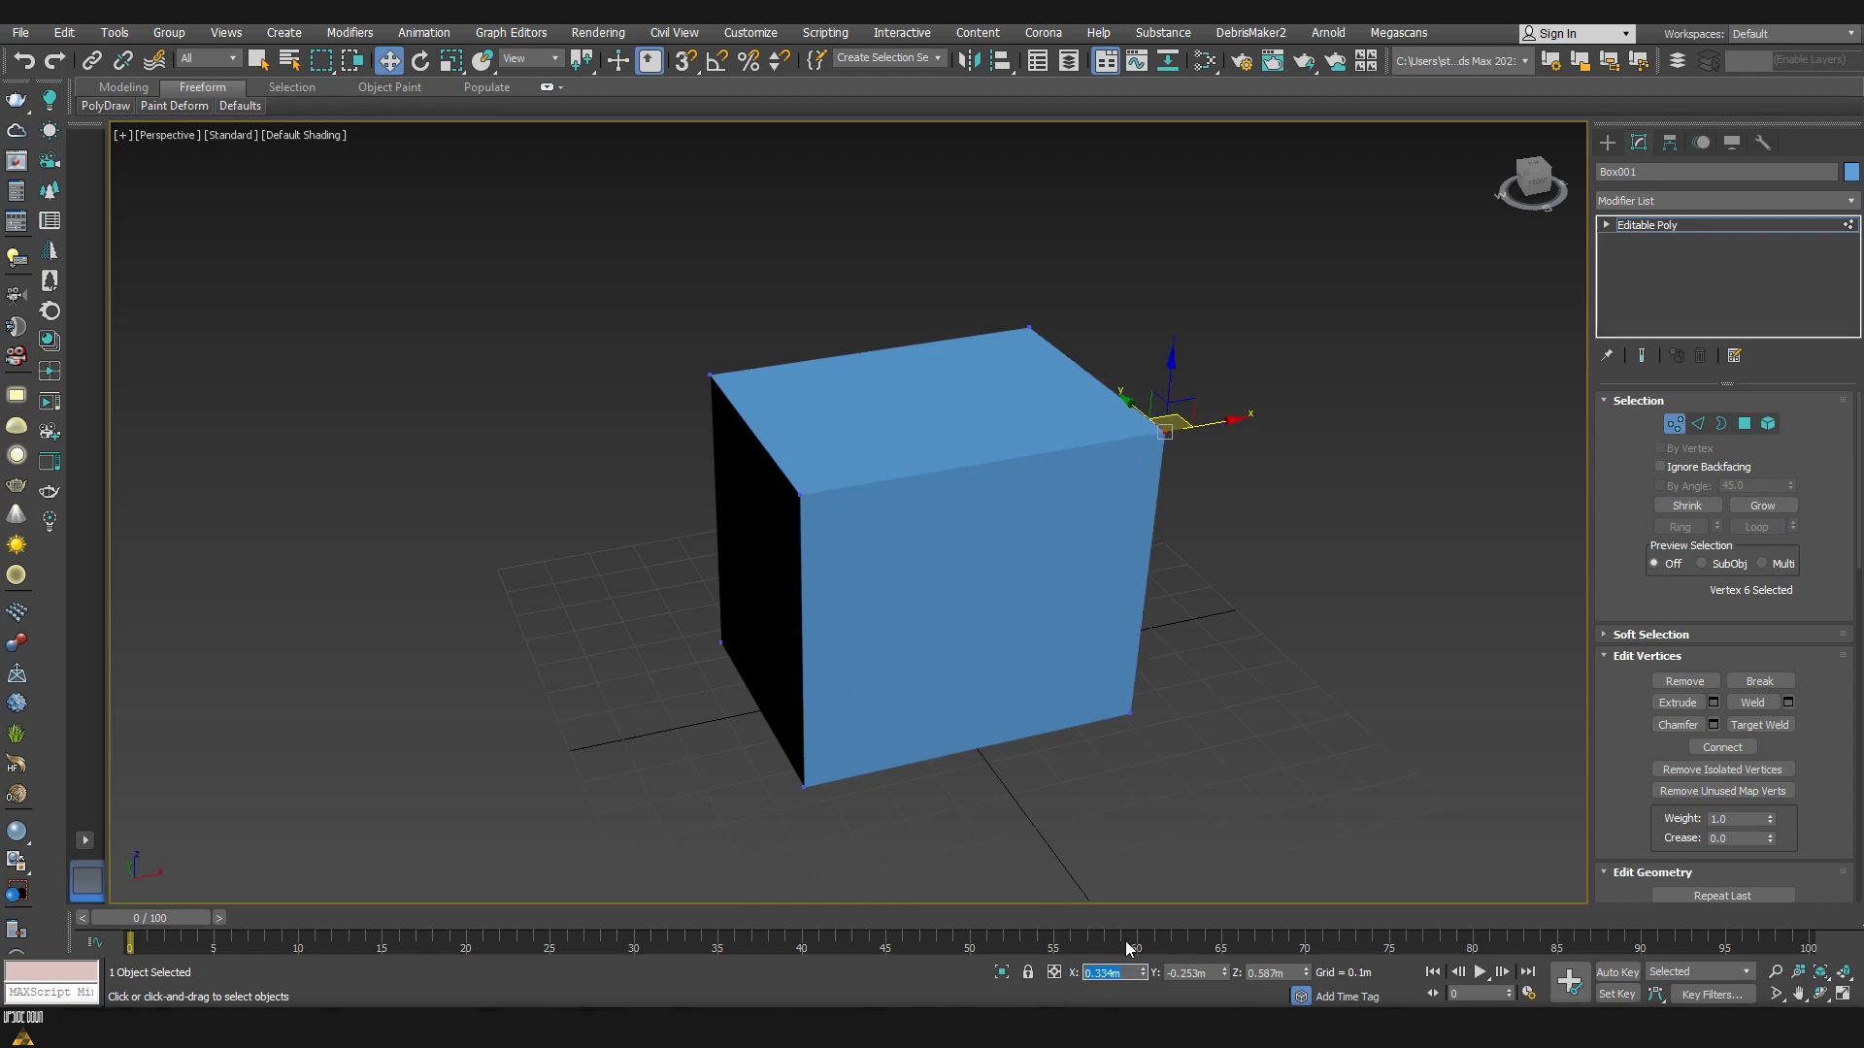
pyautogui.click(799, 494)
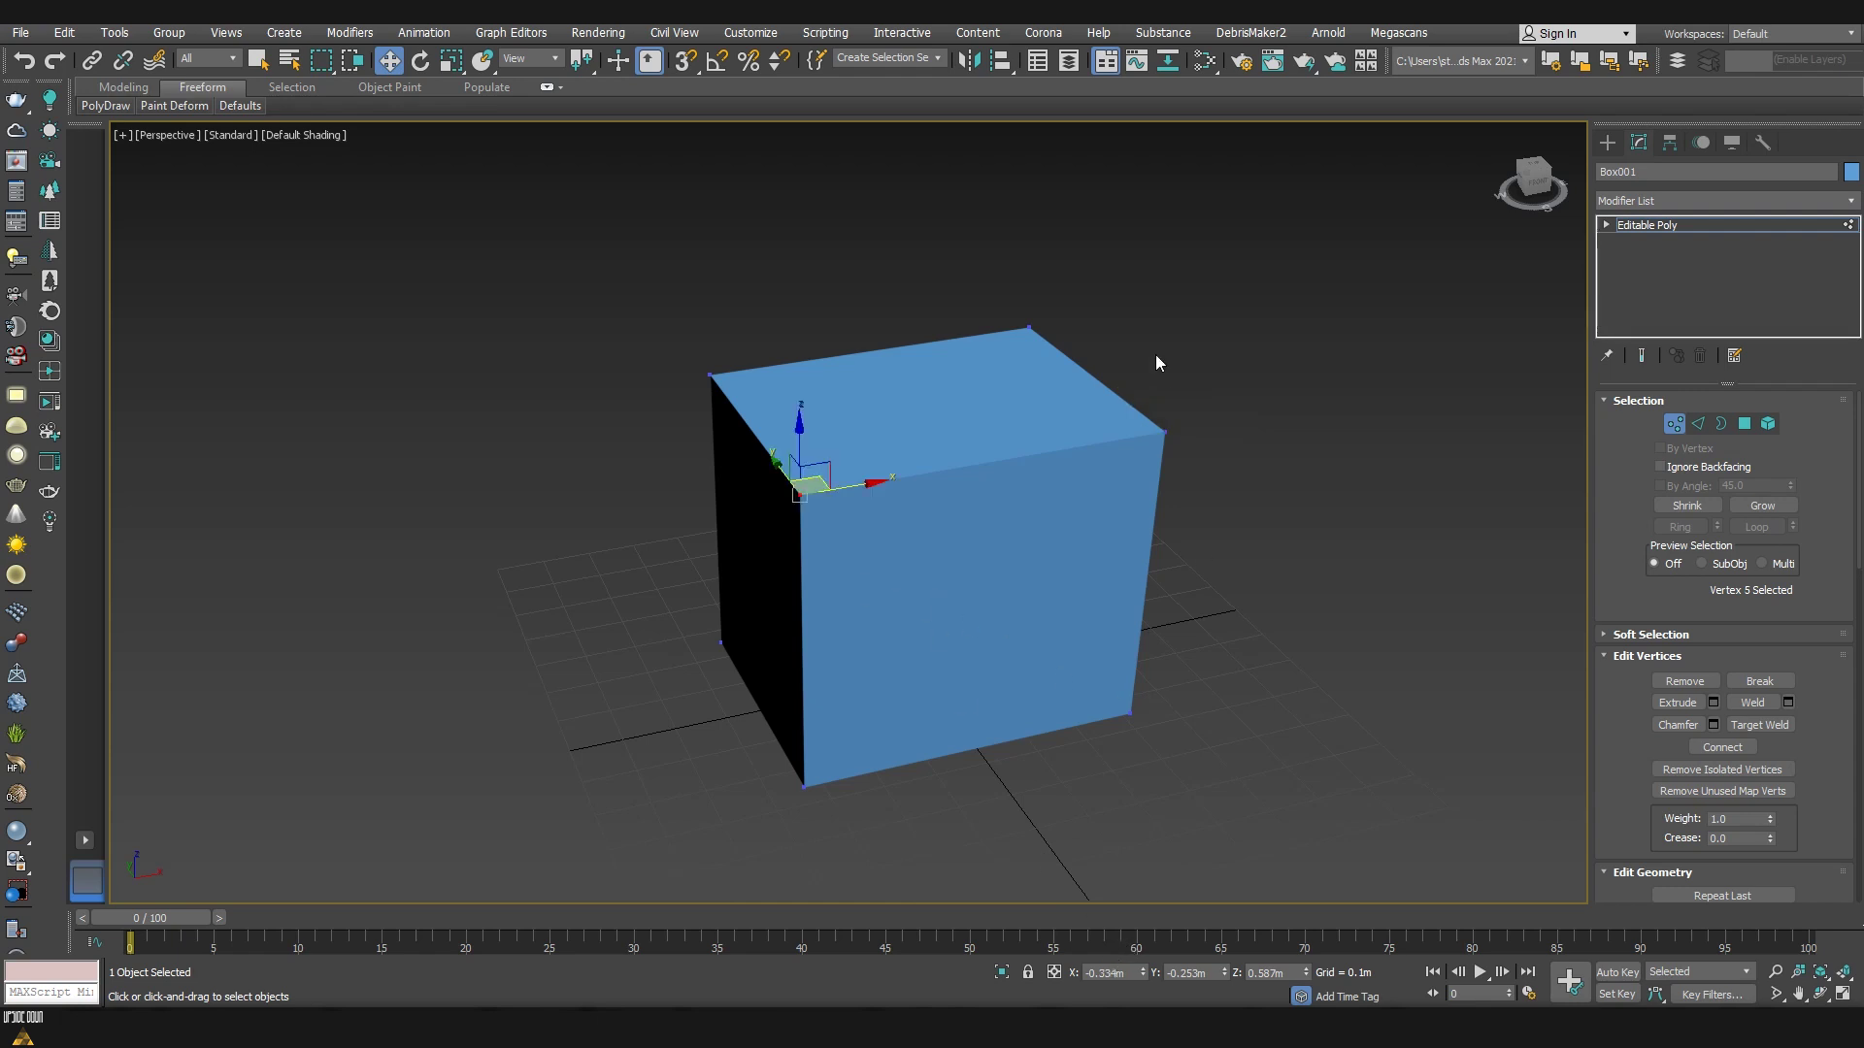
# Step: Select the box's left-edge corner vertices from several angles and edit their Y coordinate
pyautogui.keyDown('alt'); pyautogui.moveTo(1256, 862); pyautogui.dragTo(1008, 619, button='middle'); pyautogui.keyUp('alt')
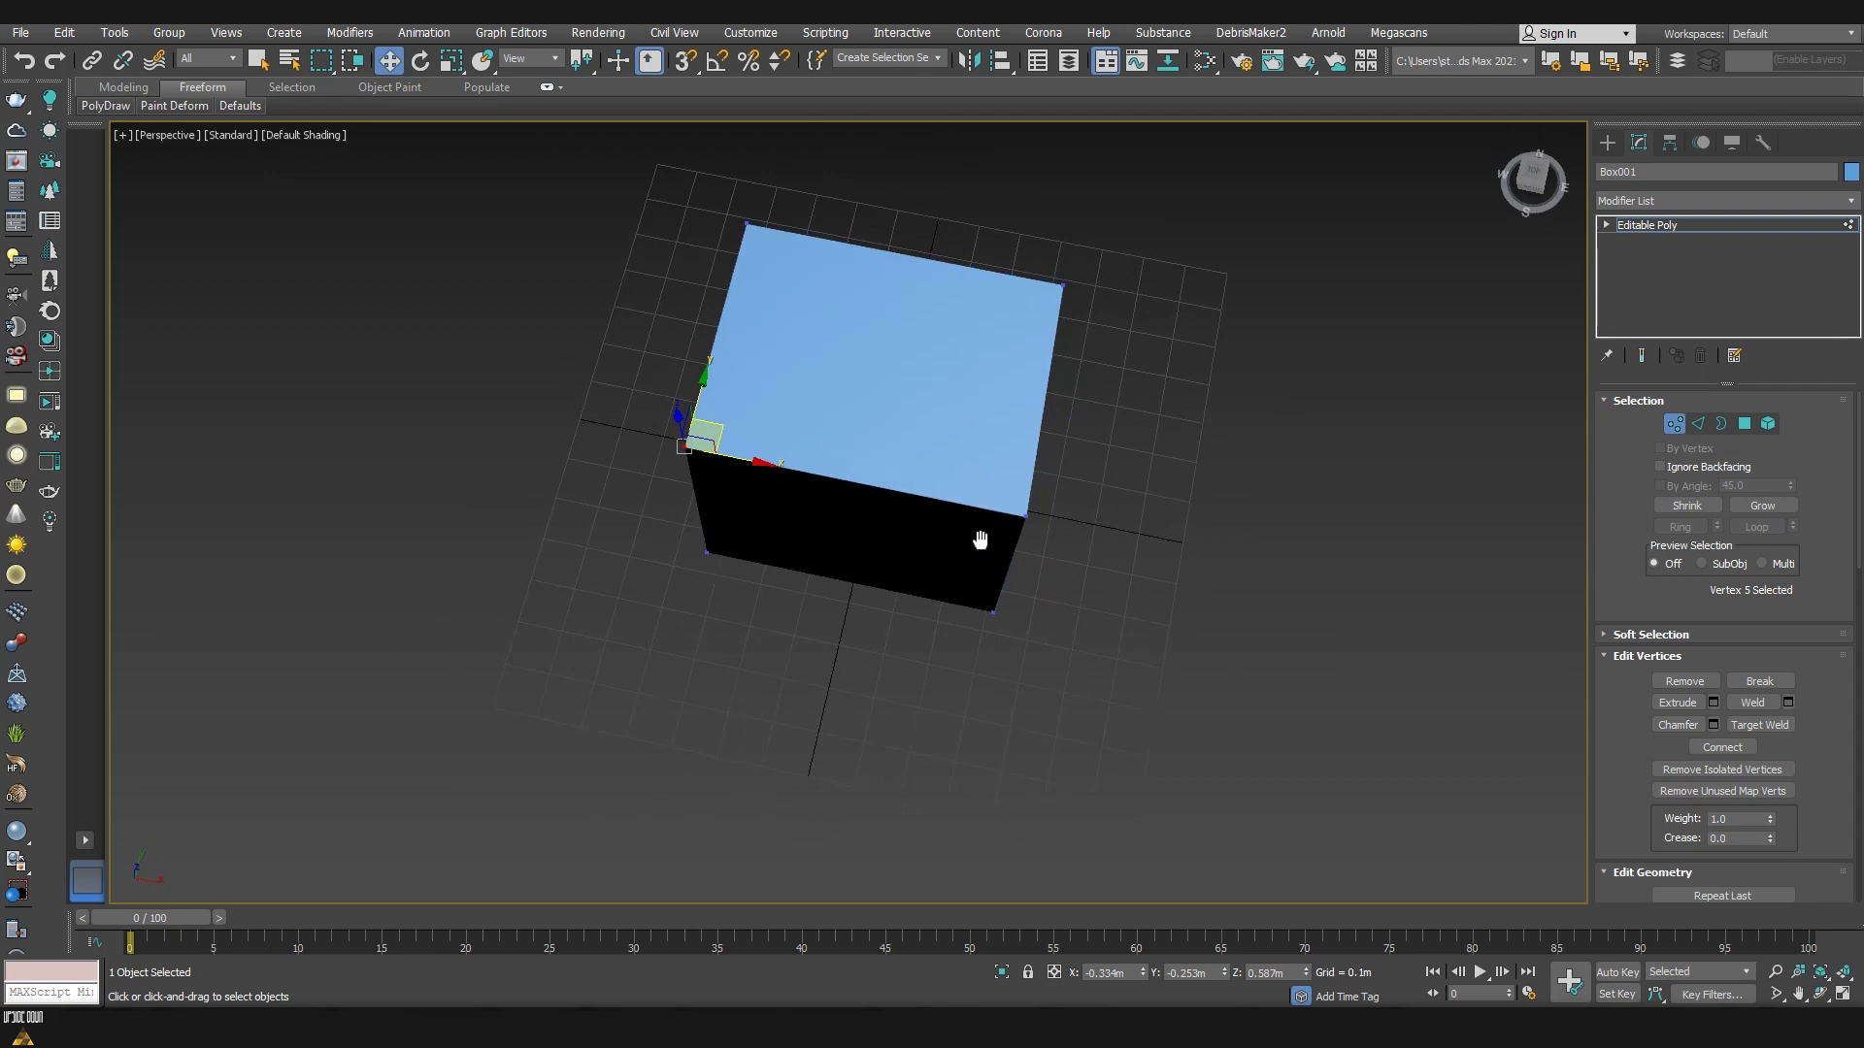
pyautogui.keyDown('alt'); pyautogui.moveTo(982, 533); pyautogui.dragTo(1102, 350, button='middle'); pyautogui.keyUp('alt')
pyautogui.moveTo(1102, 349); pyautogui.dragTo(990, 481)
pyautogui.keyDown('alt'); pyautogui.moveTo(990, 482); pyautogui.dragTo(864, 707, button='middle'); pyautogui.keyUp('alt')
pyautogui.keyDown('ctrl'); pyautogui.click(844, 697); pyautogui.keyUp('ctrl')
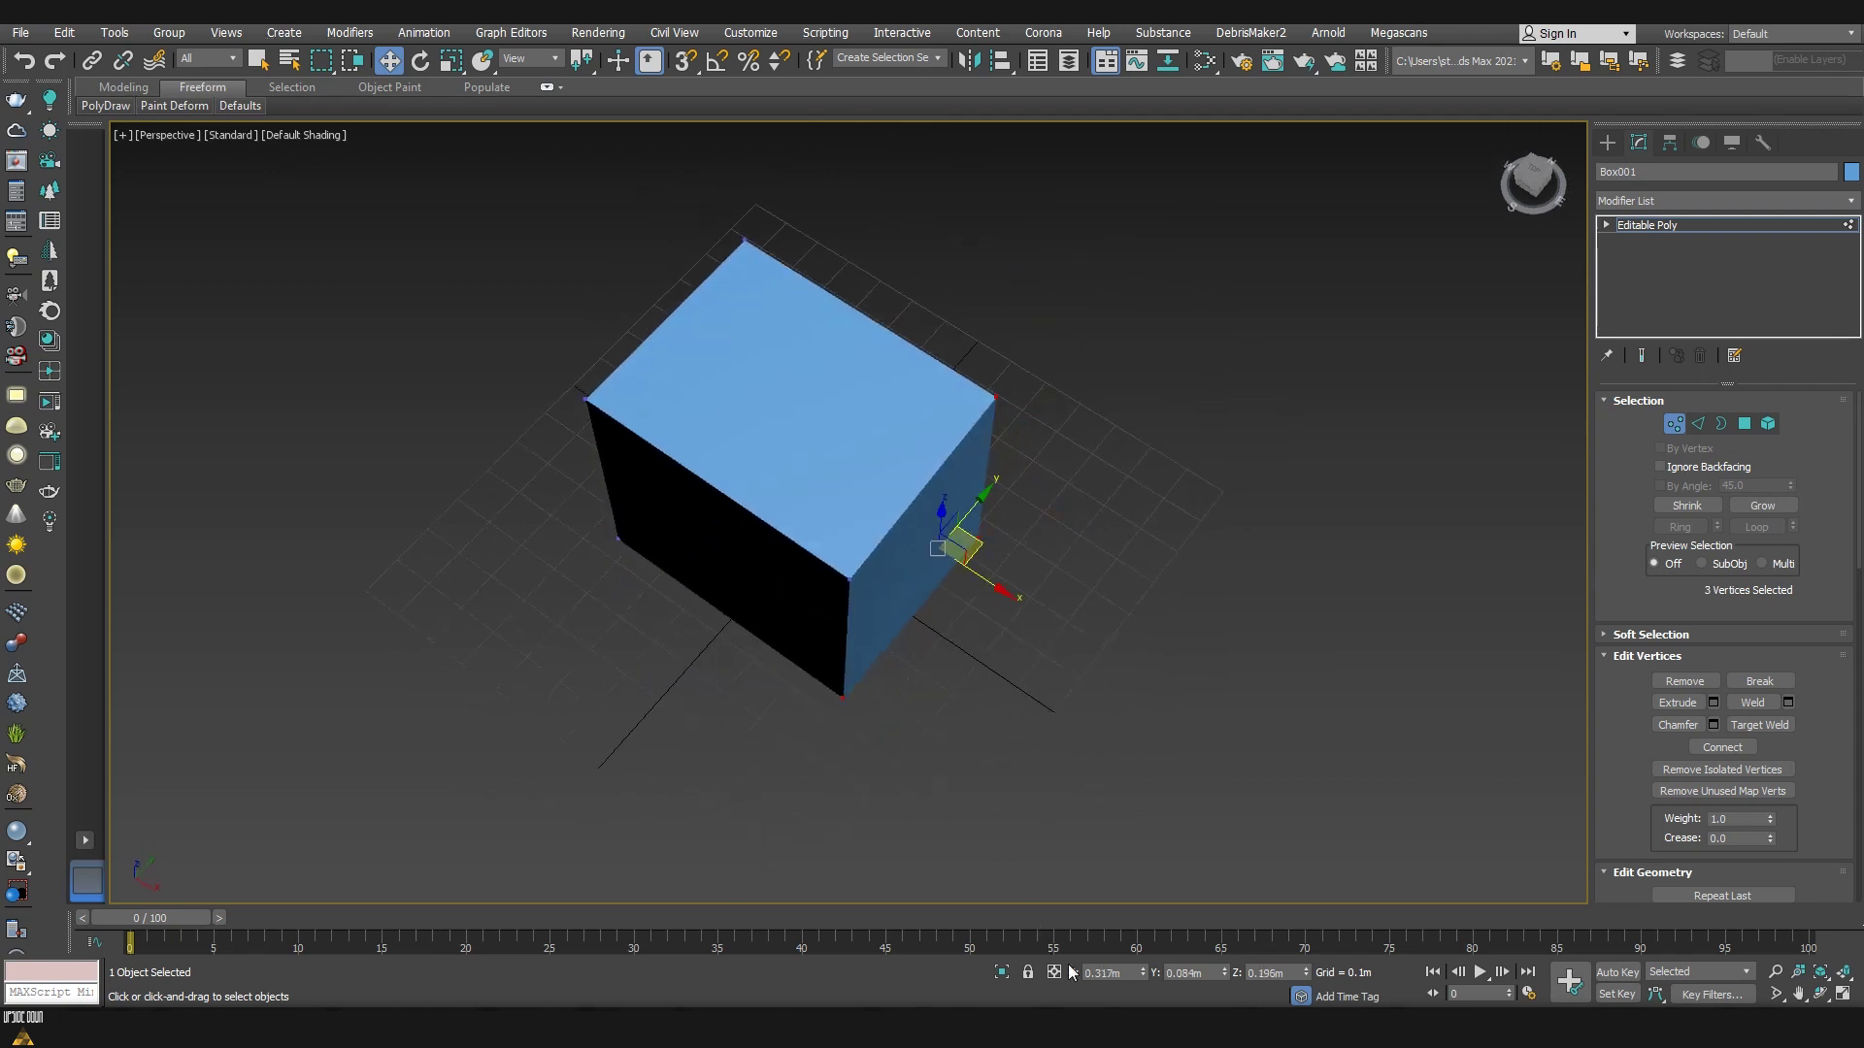
pyautogui.keyDown('alt'); pyautogui.moveTo(956, 699); pyautogui.dragTo(670, 301, button='middle'); pyautogui.keyUp('alt')
pyautogui.moveTo(670, 301); pyautogui.dragTo(740, 477)
pyautogui.click(1209, 973)
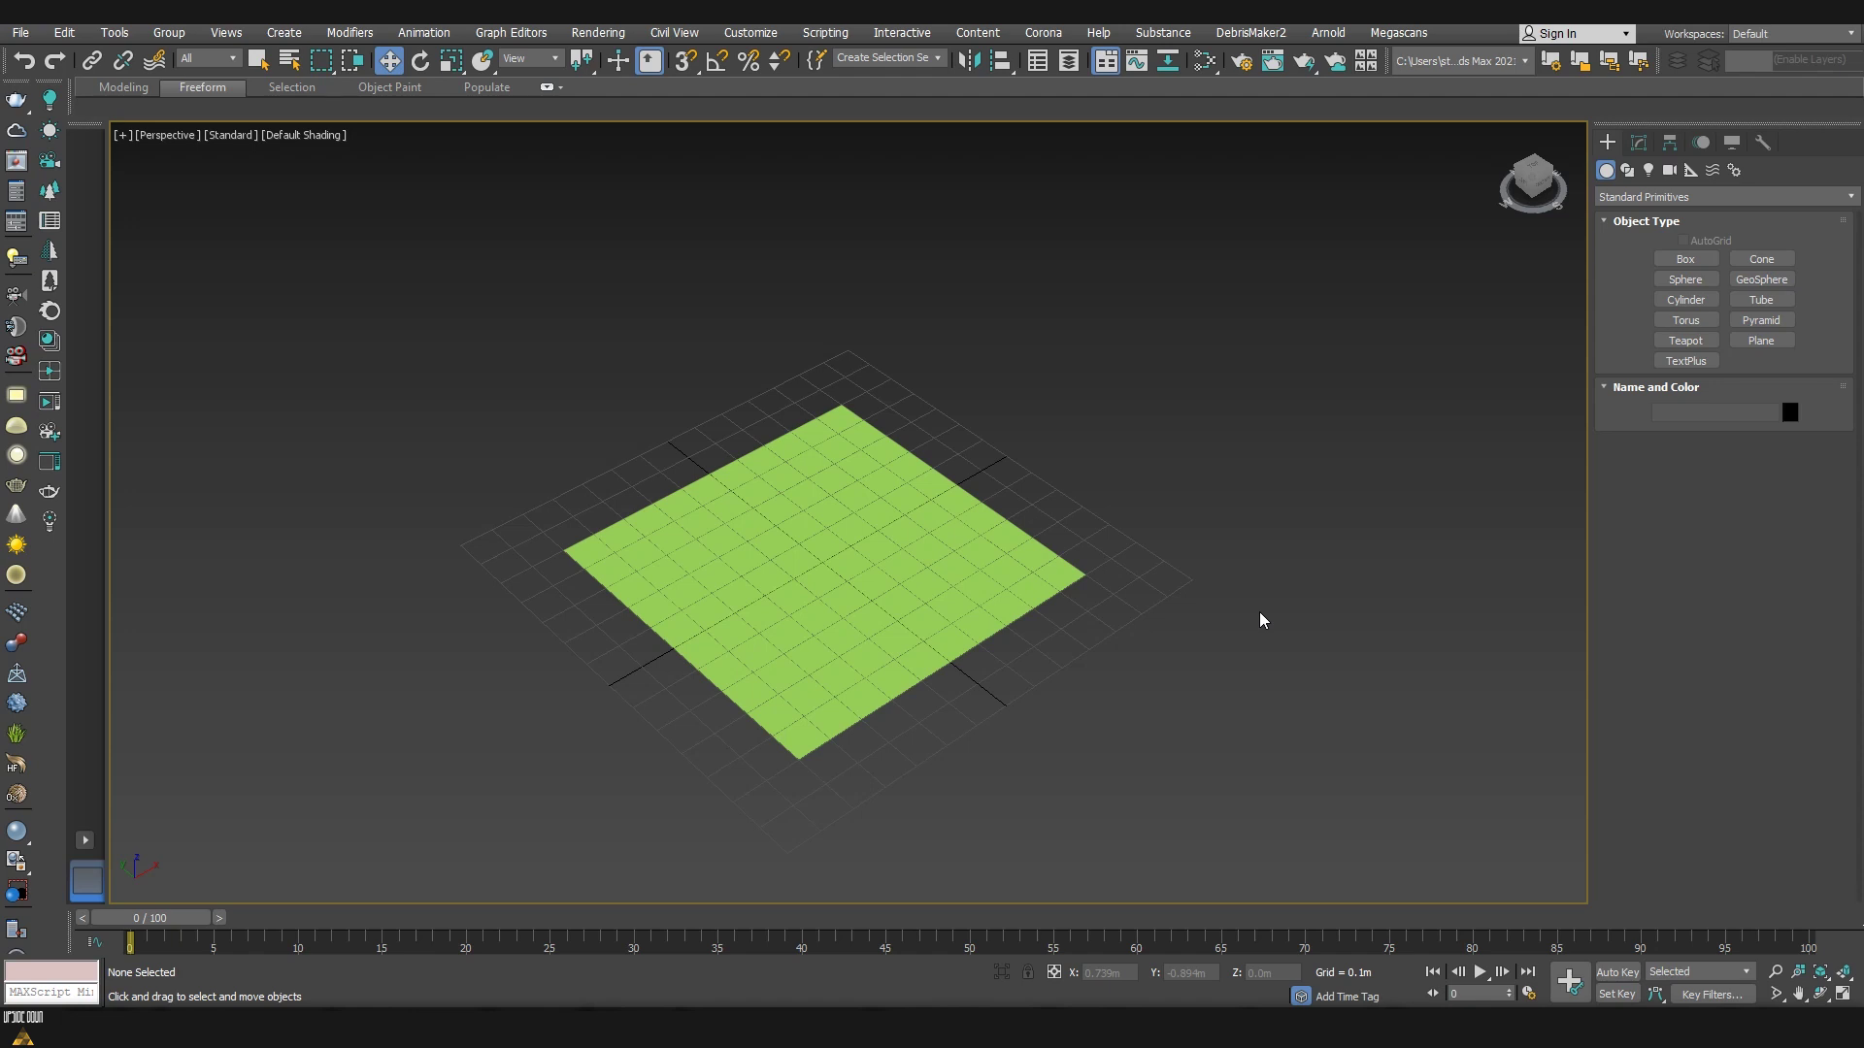
# Step: Move Plane001 toward the lower right, check its wireframe, and show its modifier stack
pyautogui.moveTo(874, 612); pyautogui.dragTo(1002, 677)
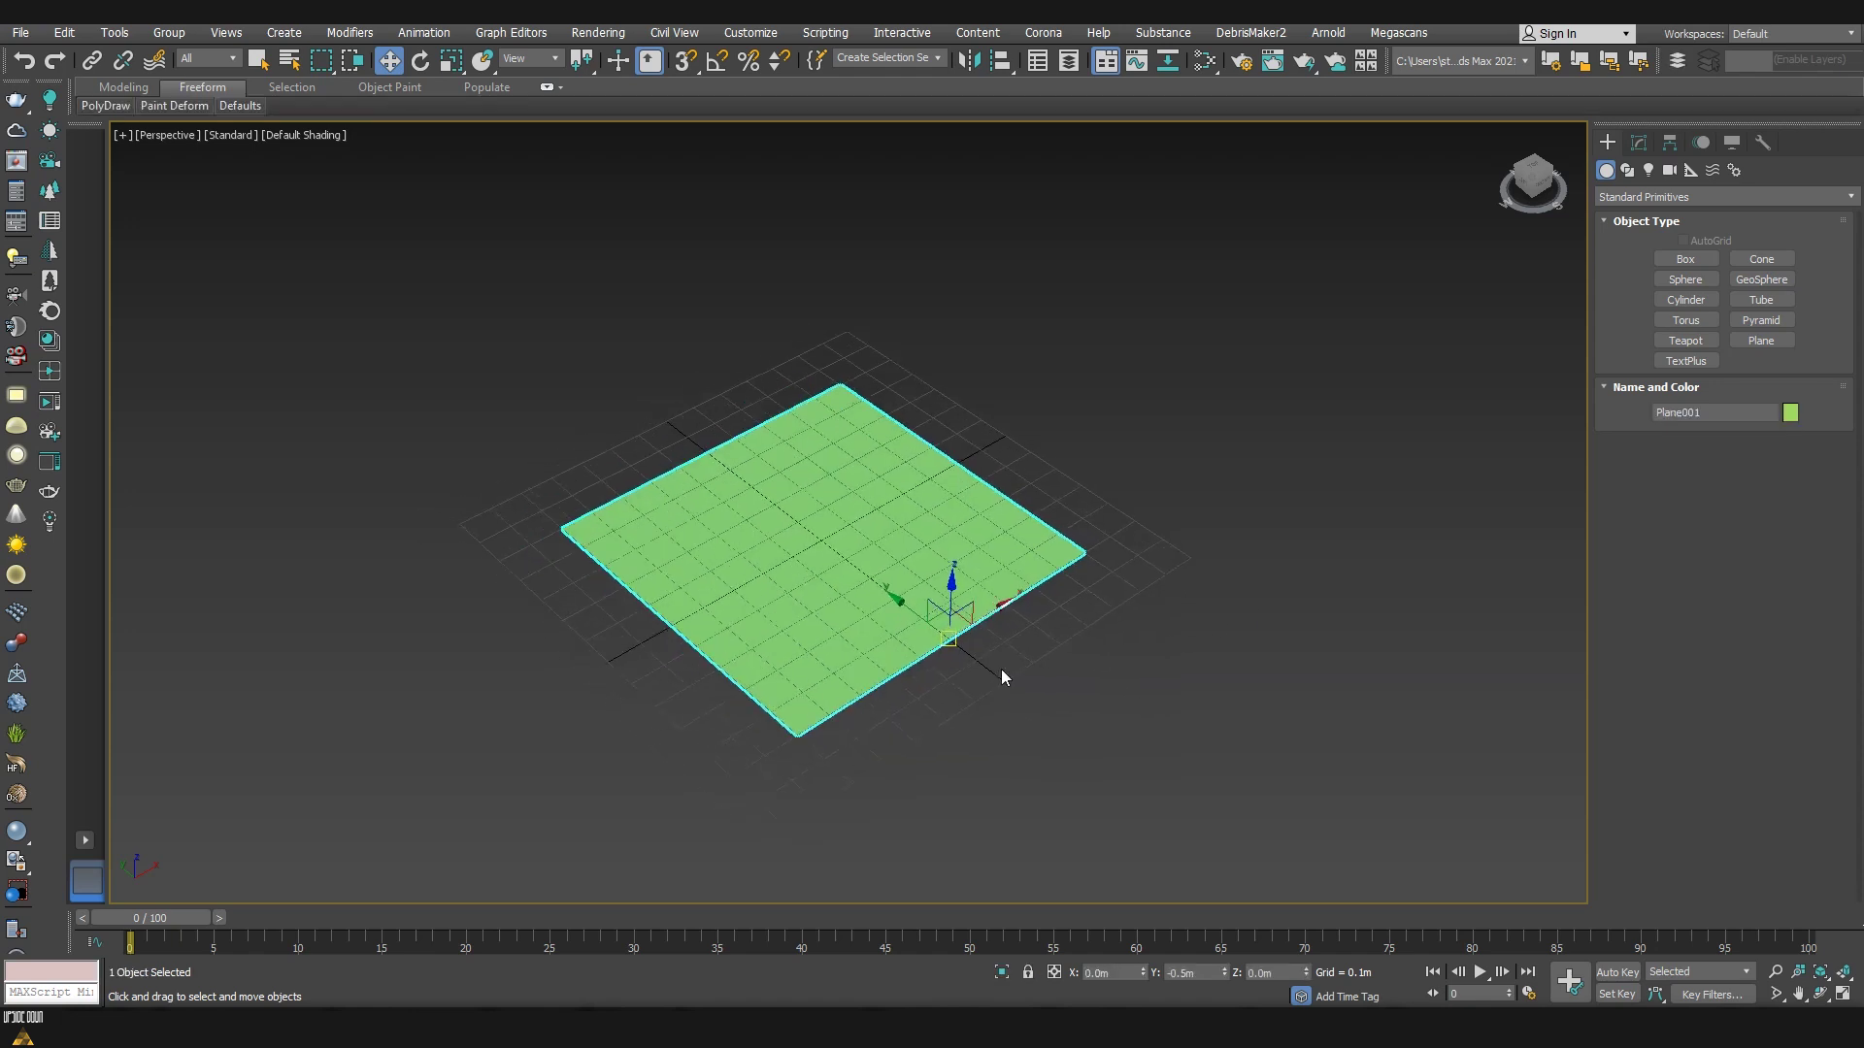
pyautogui.press('F3')
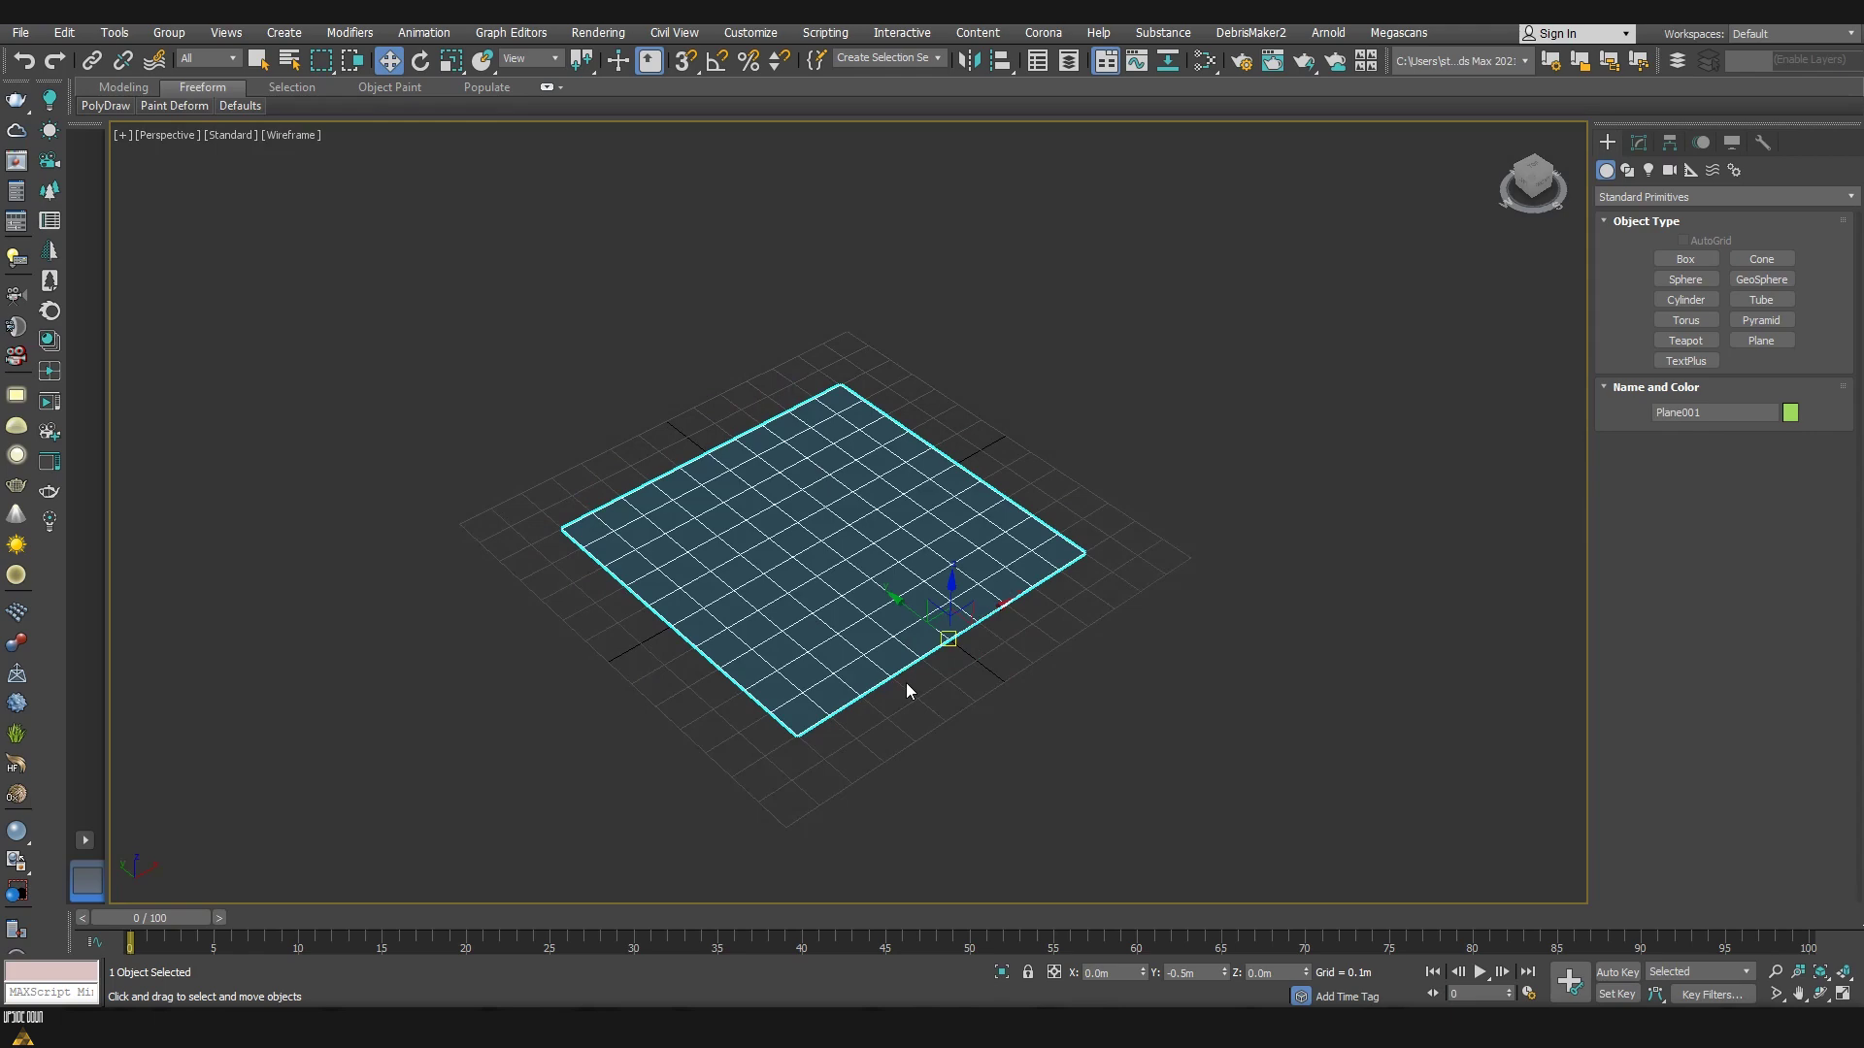
pyautogui.press('F3')
pyautogui.click(1639, 143)
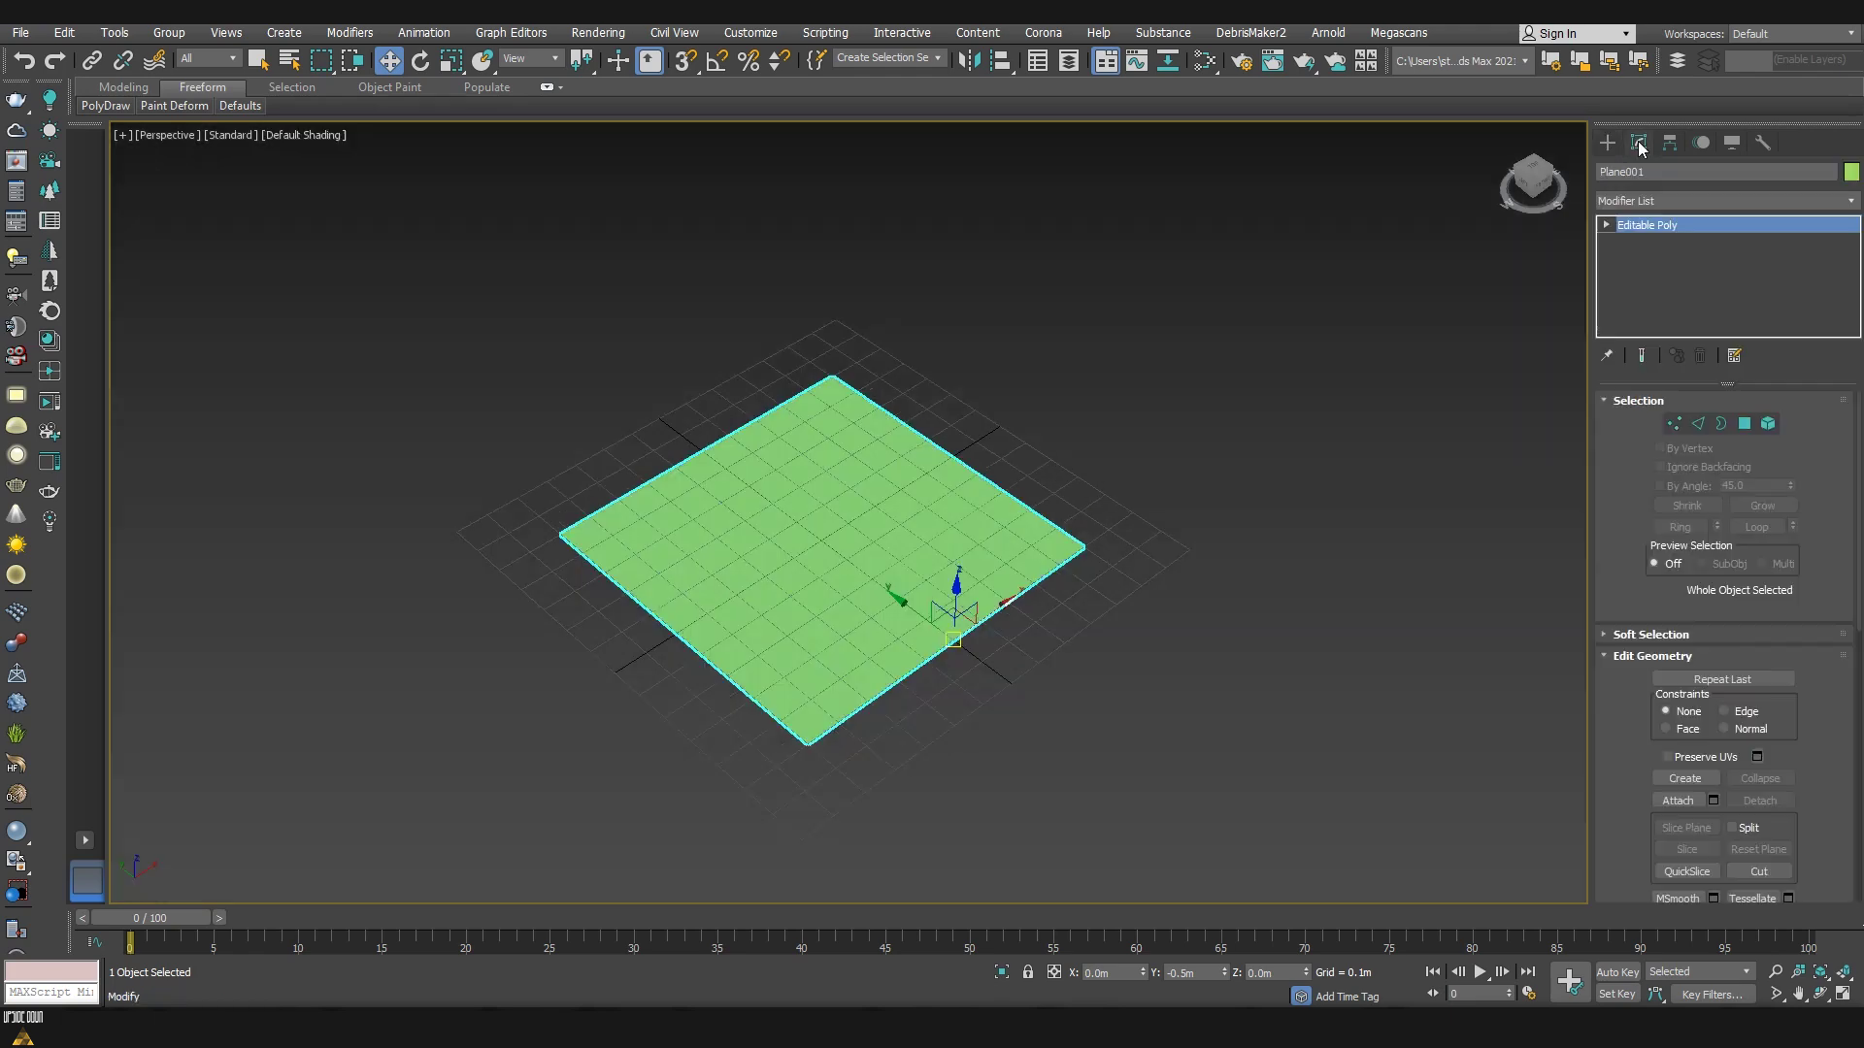
pyautogui.click(1679, 201)
# Step: Add a Bend modifier on the Y axis with Angle 90 and Direction 90
pyautogui.click(1646, 590)
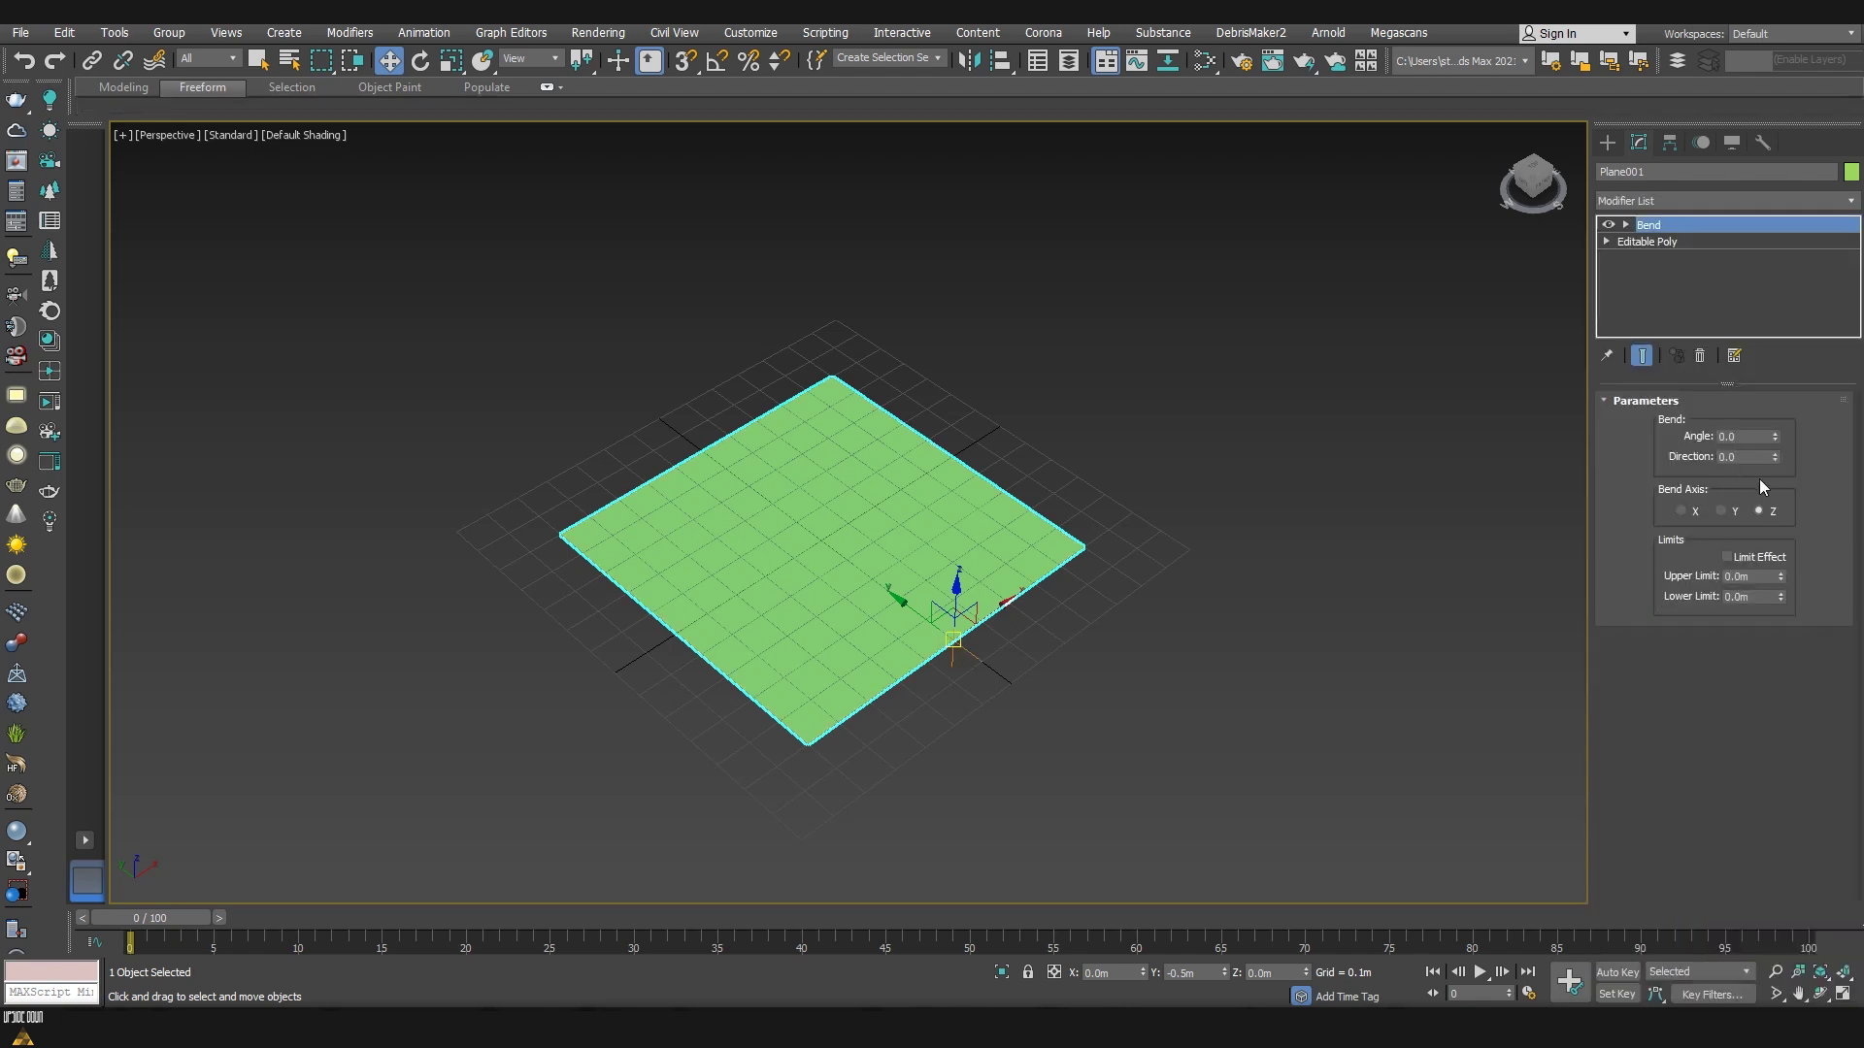
pyautogui.click(1730, 510)
pyautogui.doubleClick(1744, 436)
pyautogui.write('90')
pyautogui.press('Return')
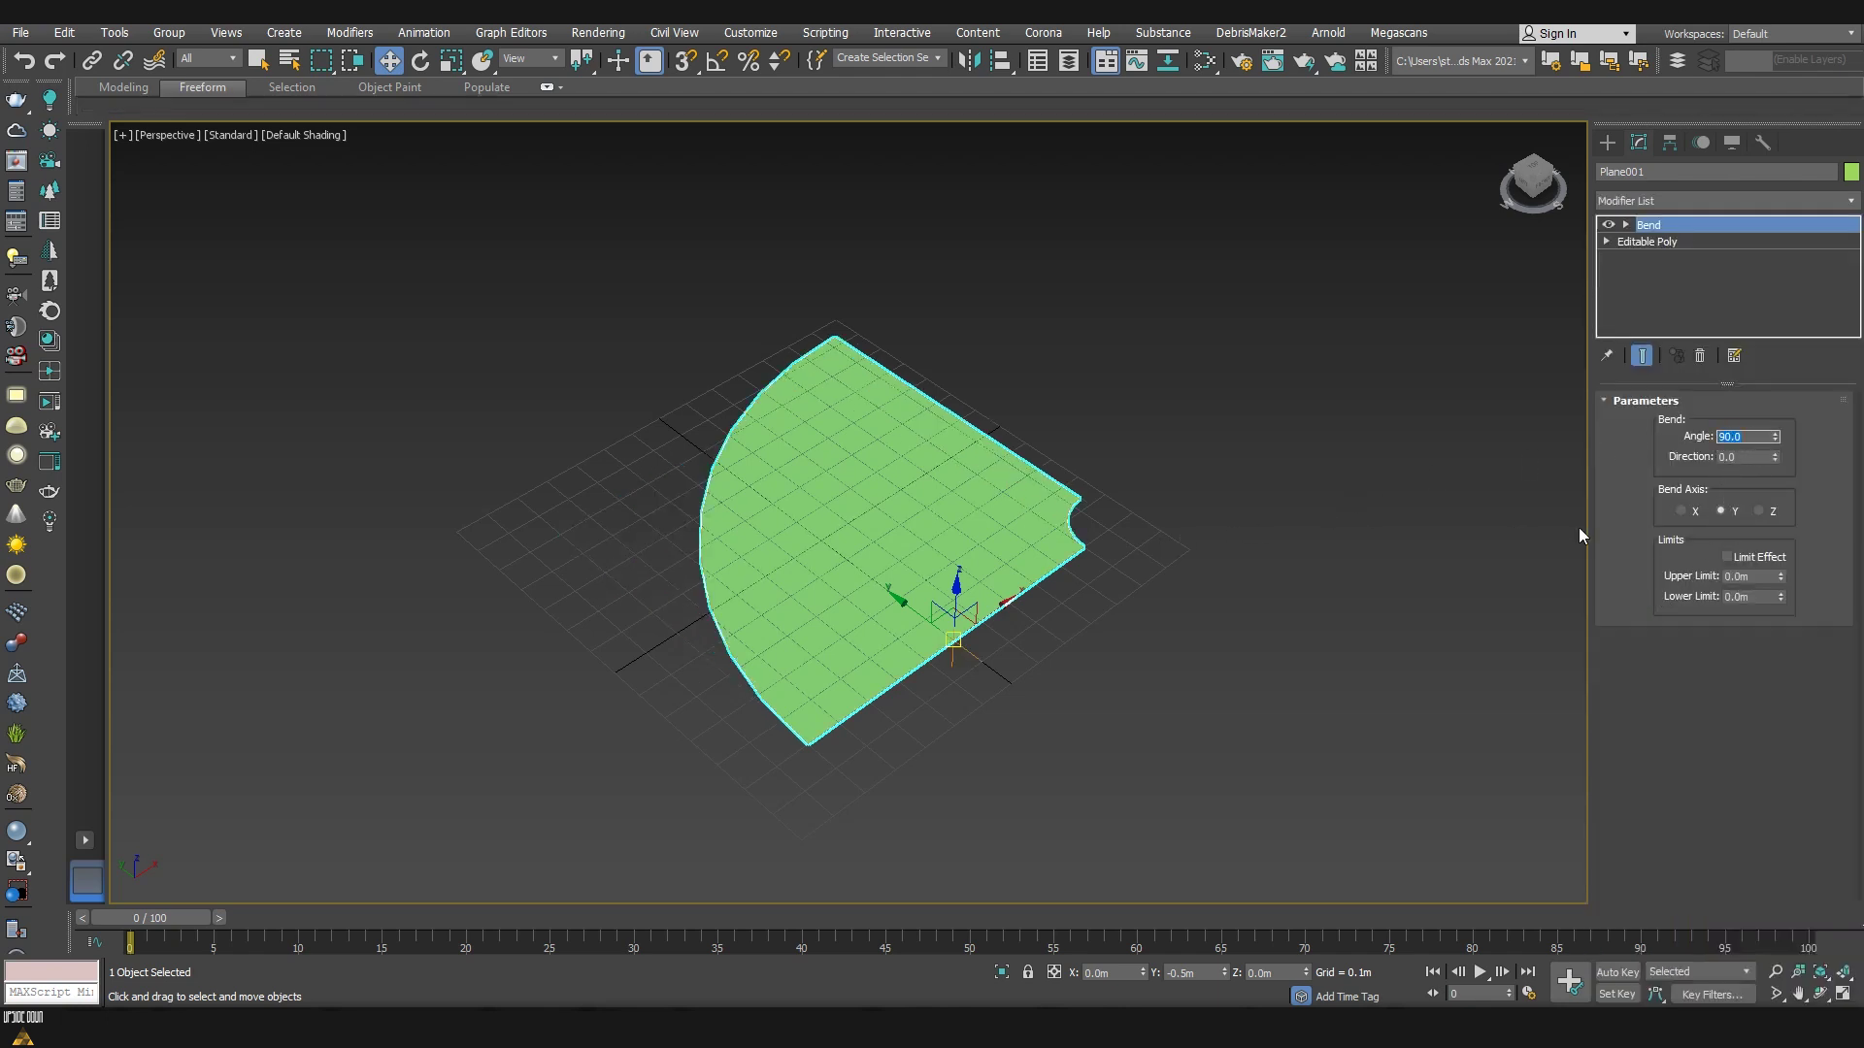
pyautogui.press('Tab')
pyautogui.write('90')
pyautogui.press('Return')
# Step: Reduce the bend Angle to 45 for a gentler curve
pyautogui.keyDown('alt'); pyautogui.moveTo(1147, 499); pyautogui.dragTo(898, 480, button='middle'); pyautogui.keyUp('alt')
pyautogui.doubleClick(1745, 437)
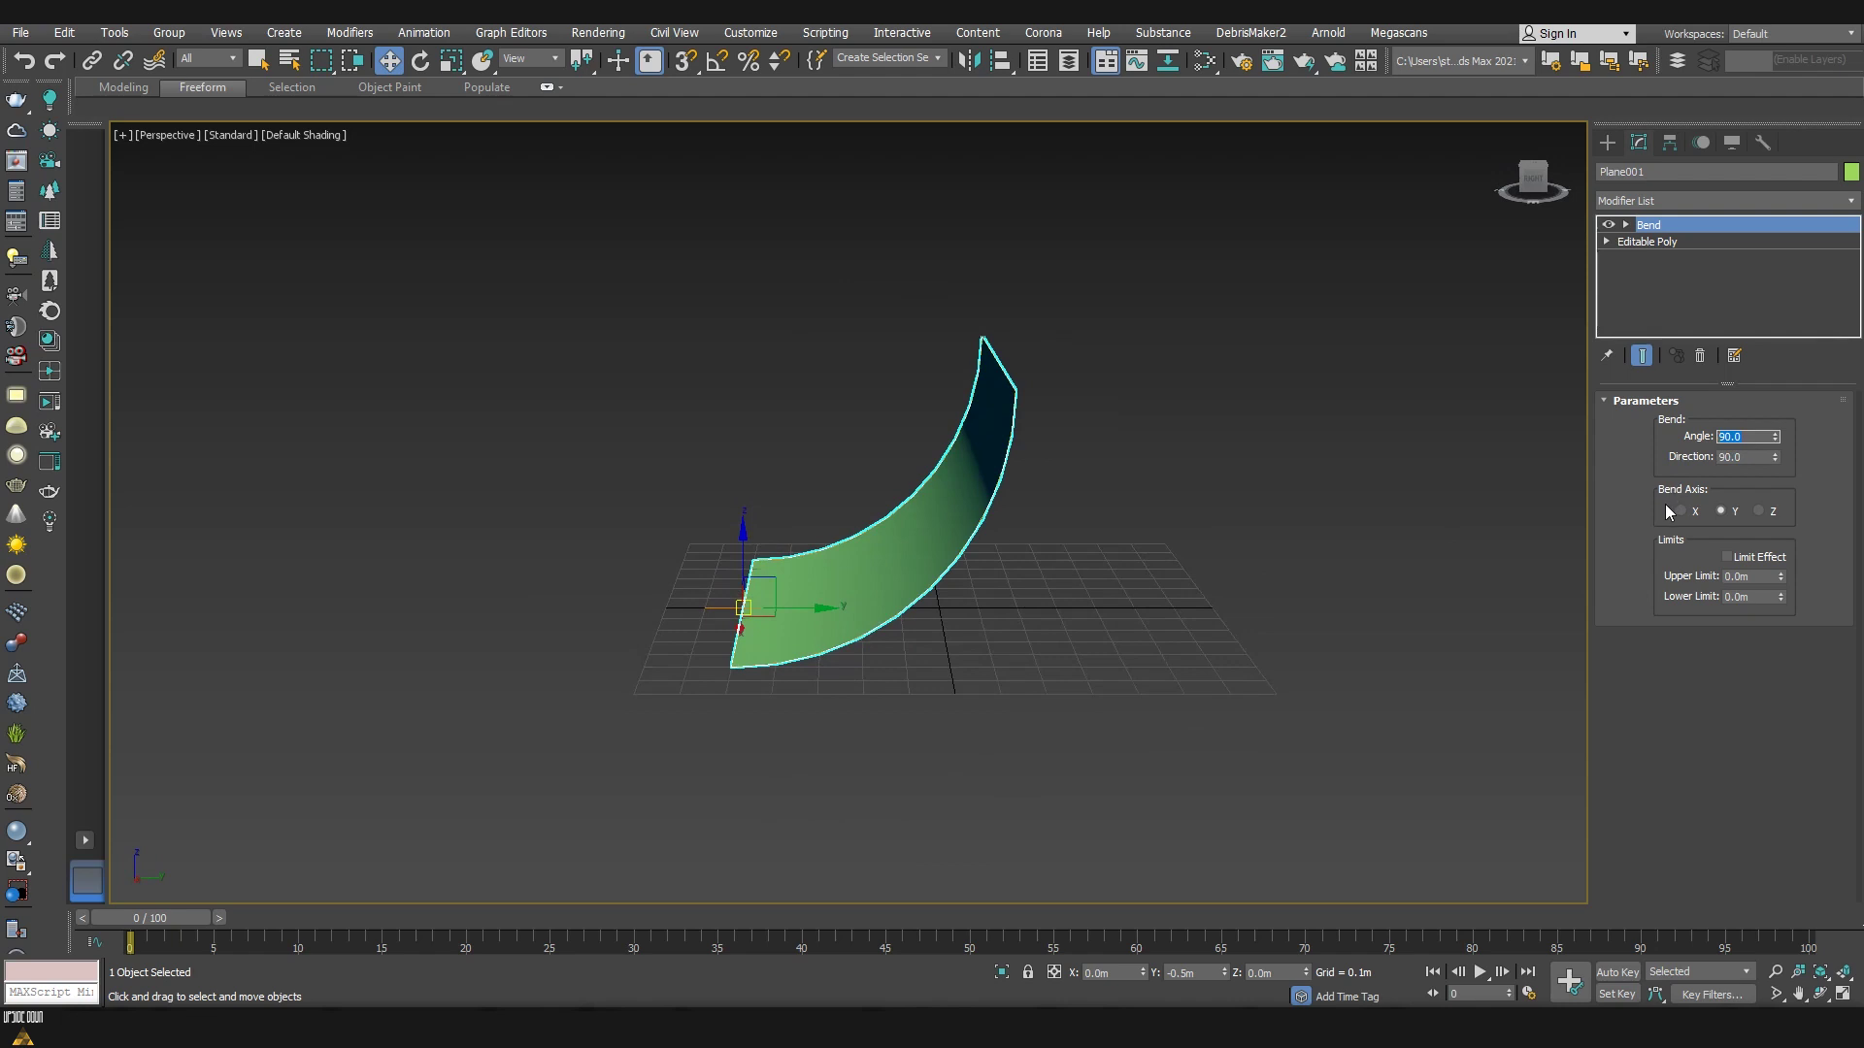
pyautogui.write('45')
pyautogui.press('Return')
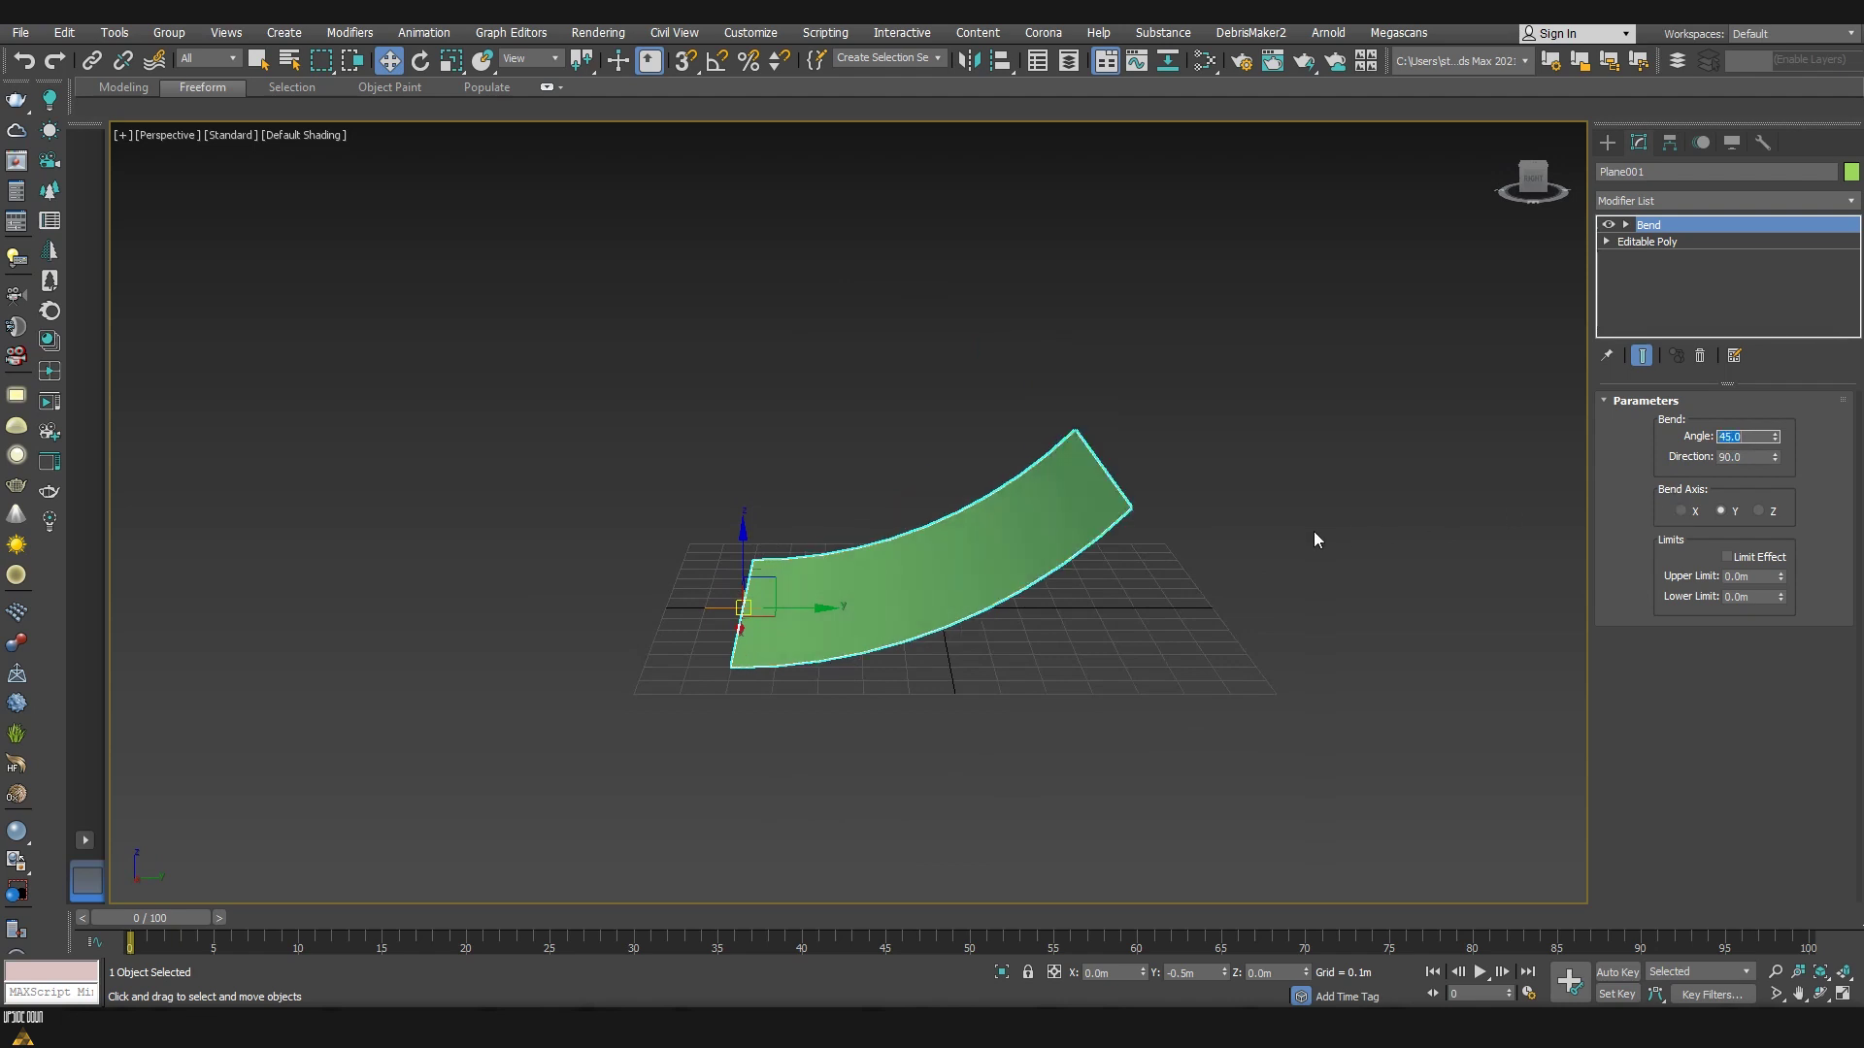
pyautogui.keyDown('alt'); pyautogui.moveTo(1314, 537); pyautogui.dragTo(1131, 462, button='middle'); pyautogui.keyUp('alt')
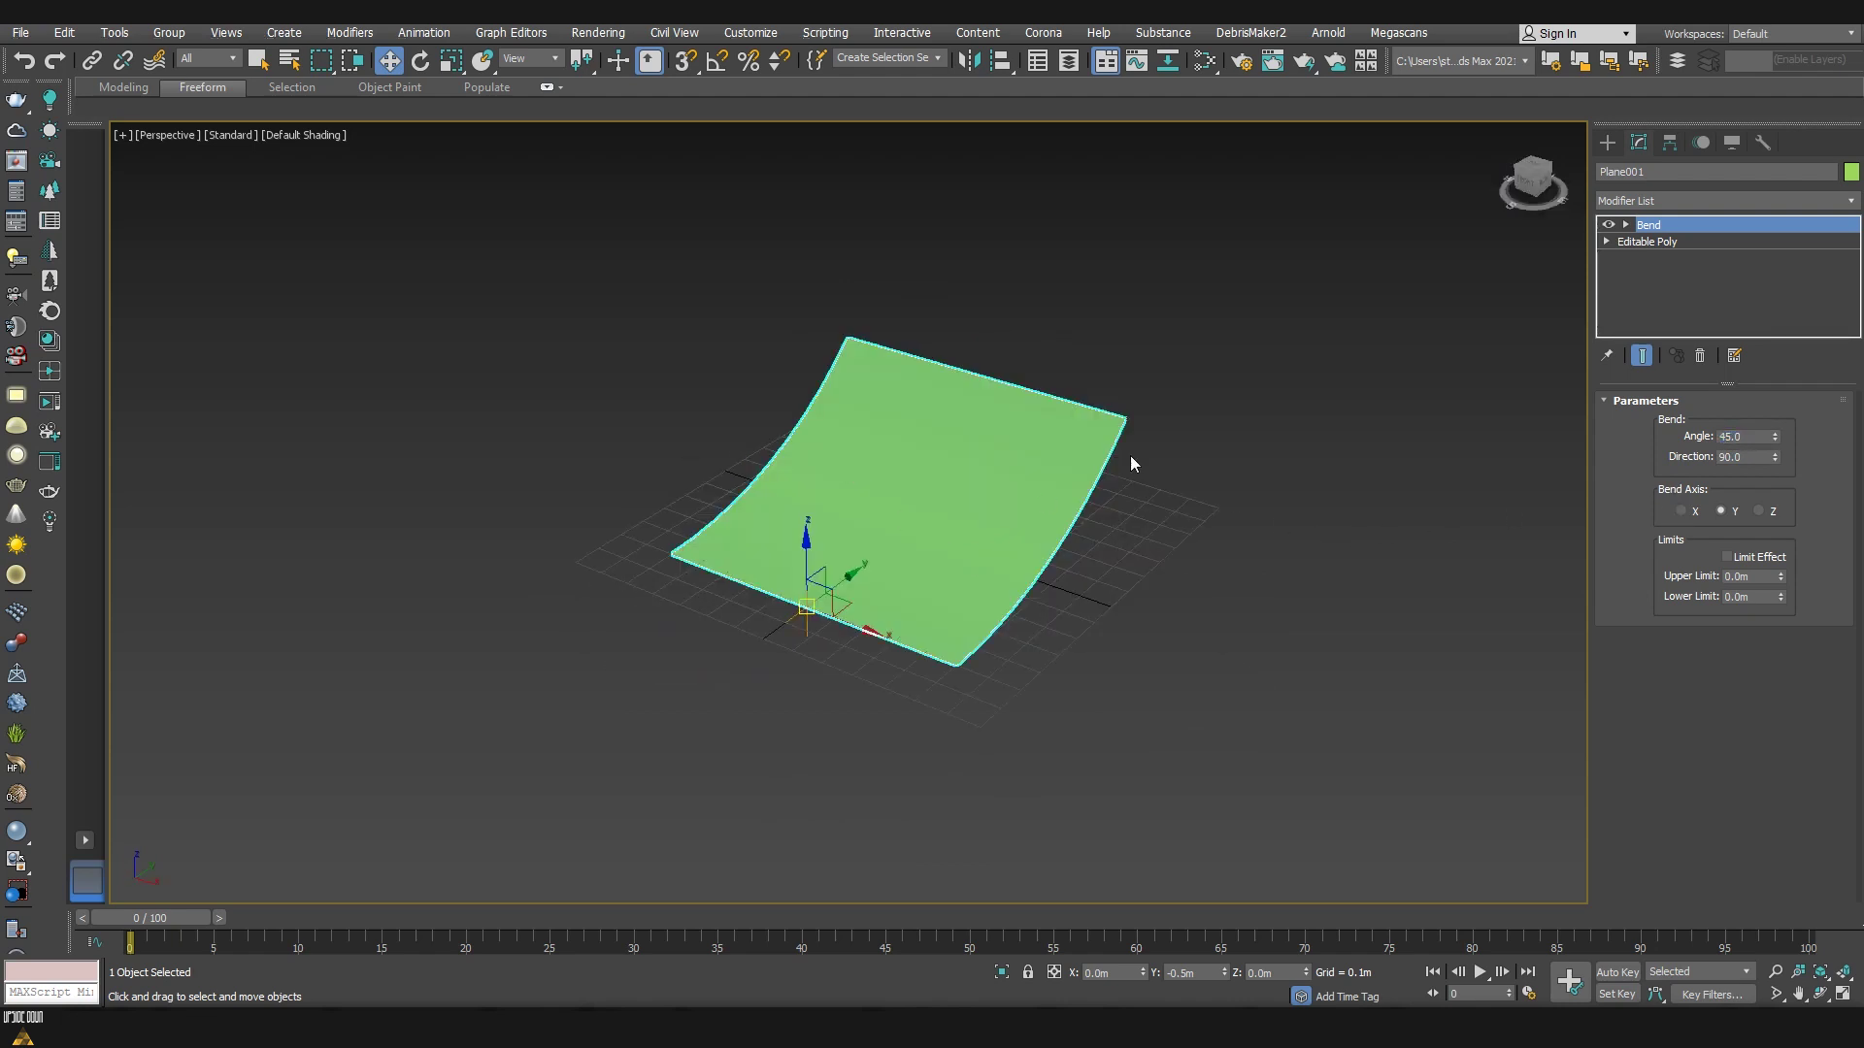
pyautogui.click(1698, 202)
# Step: Add a Symmetry modifier and snap its mirror plane to the corner, rotated 45° diagonally
pyautogui.write('sh')
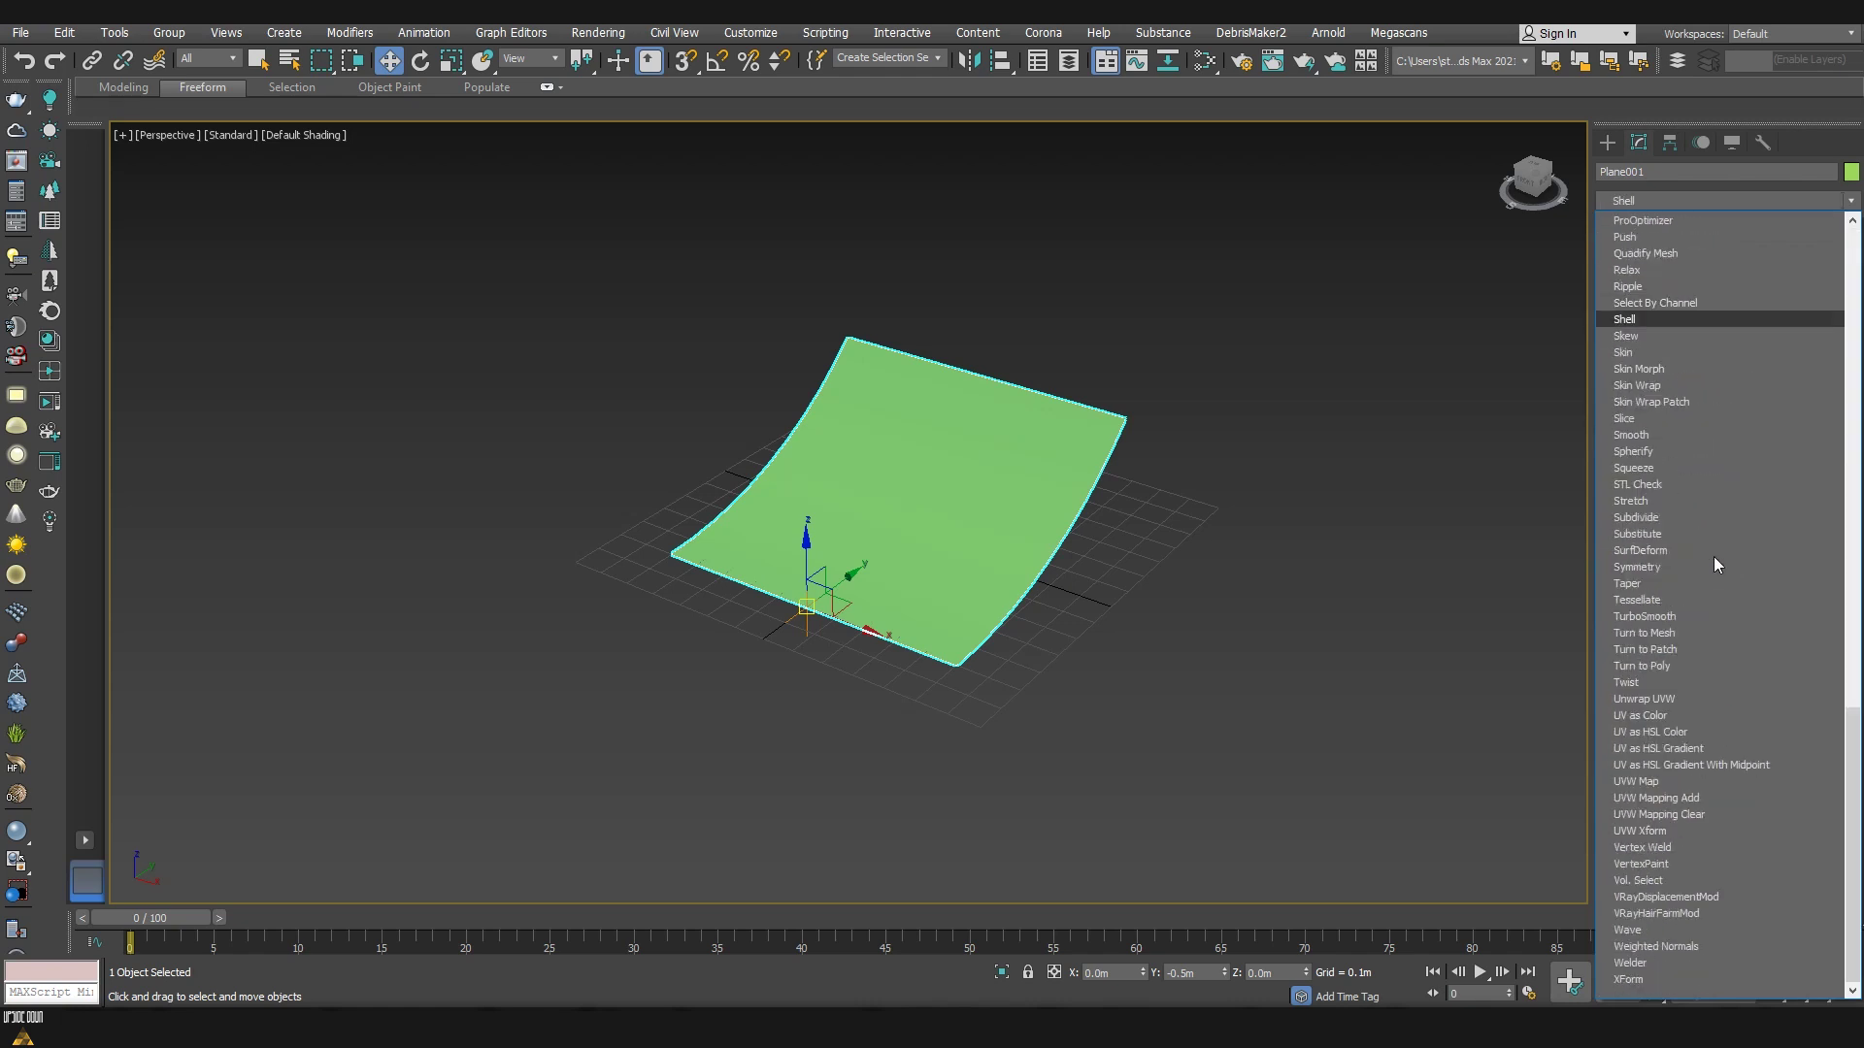
pyautogui.click(1674, 569)
pyautogui.click(1626, 225)
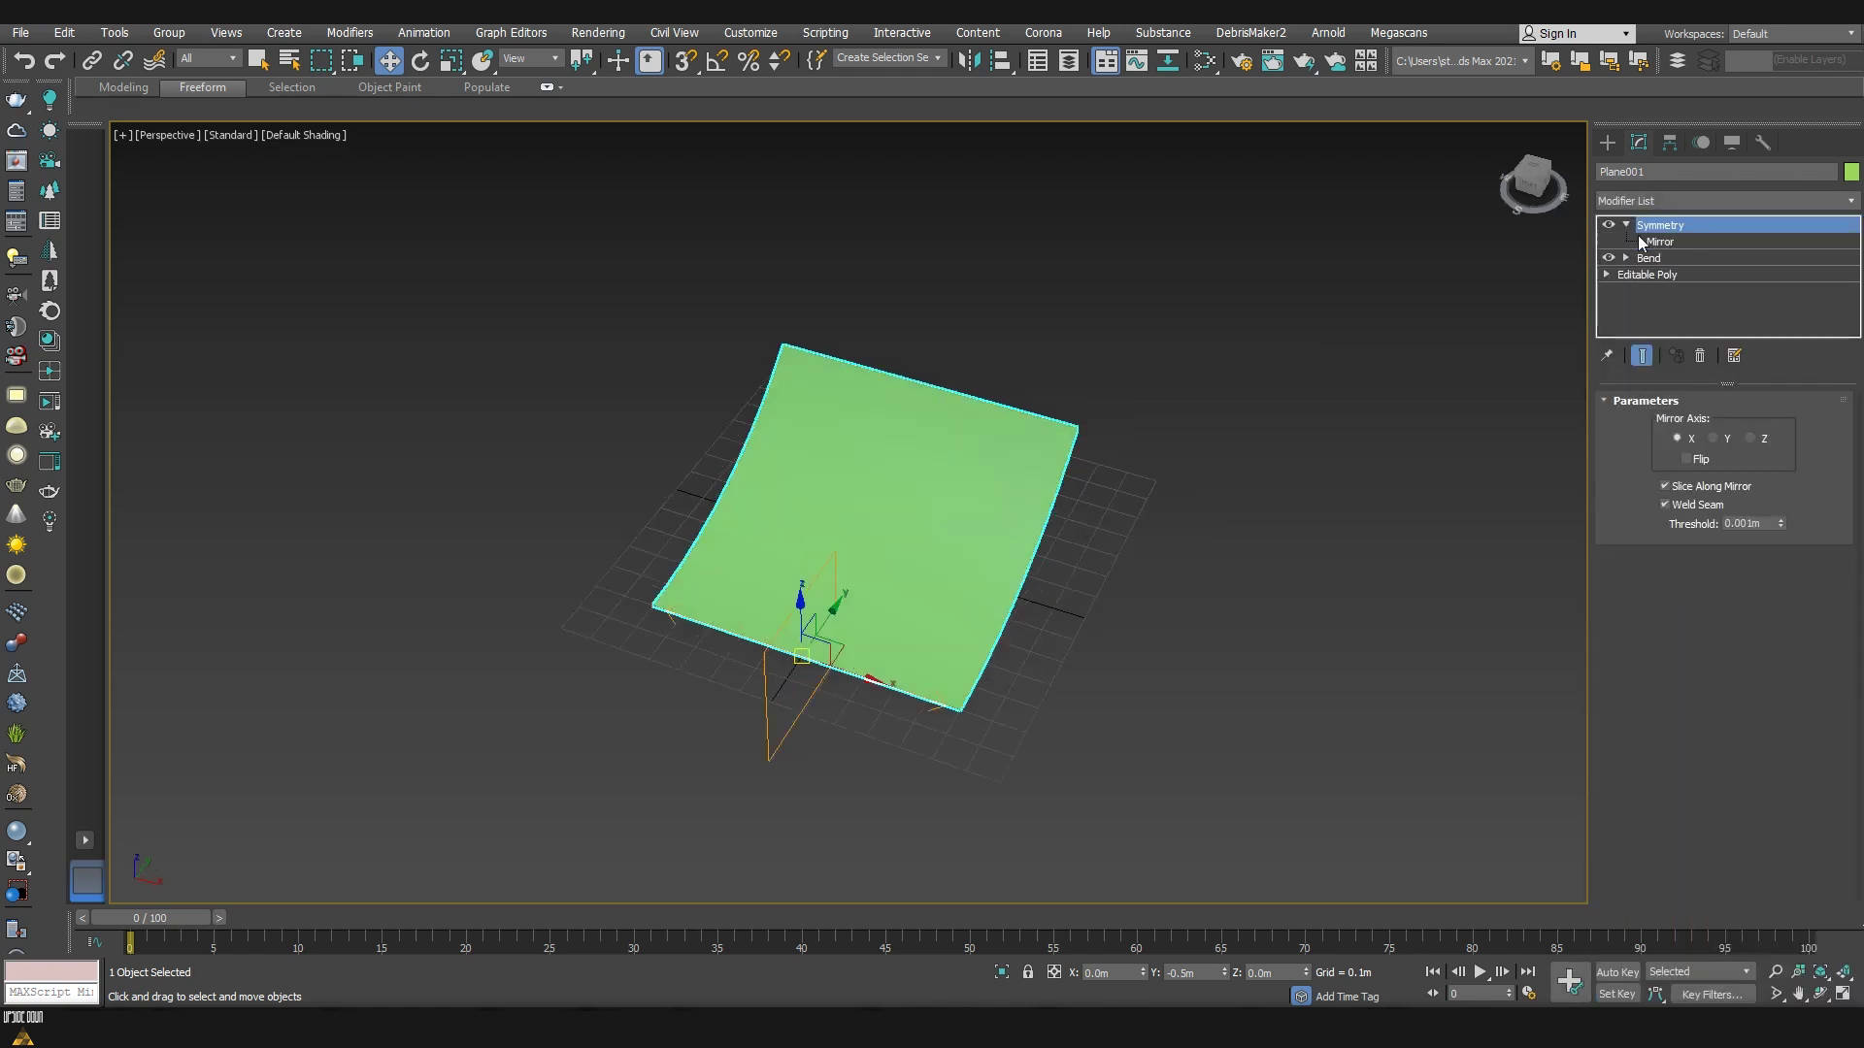
pyautogui.click(1664, 243)
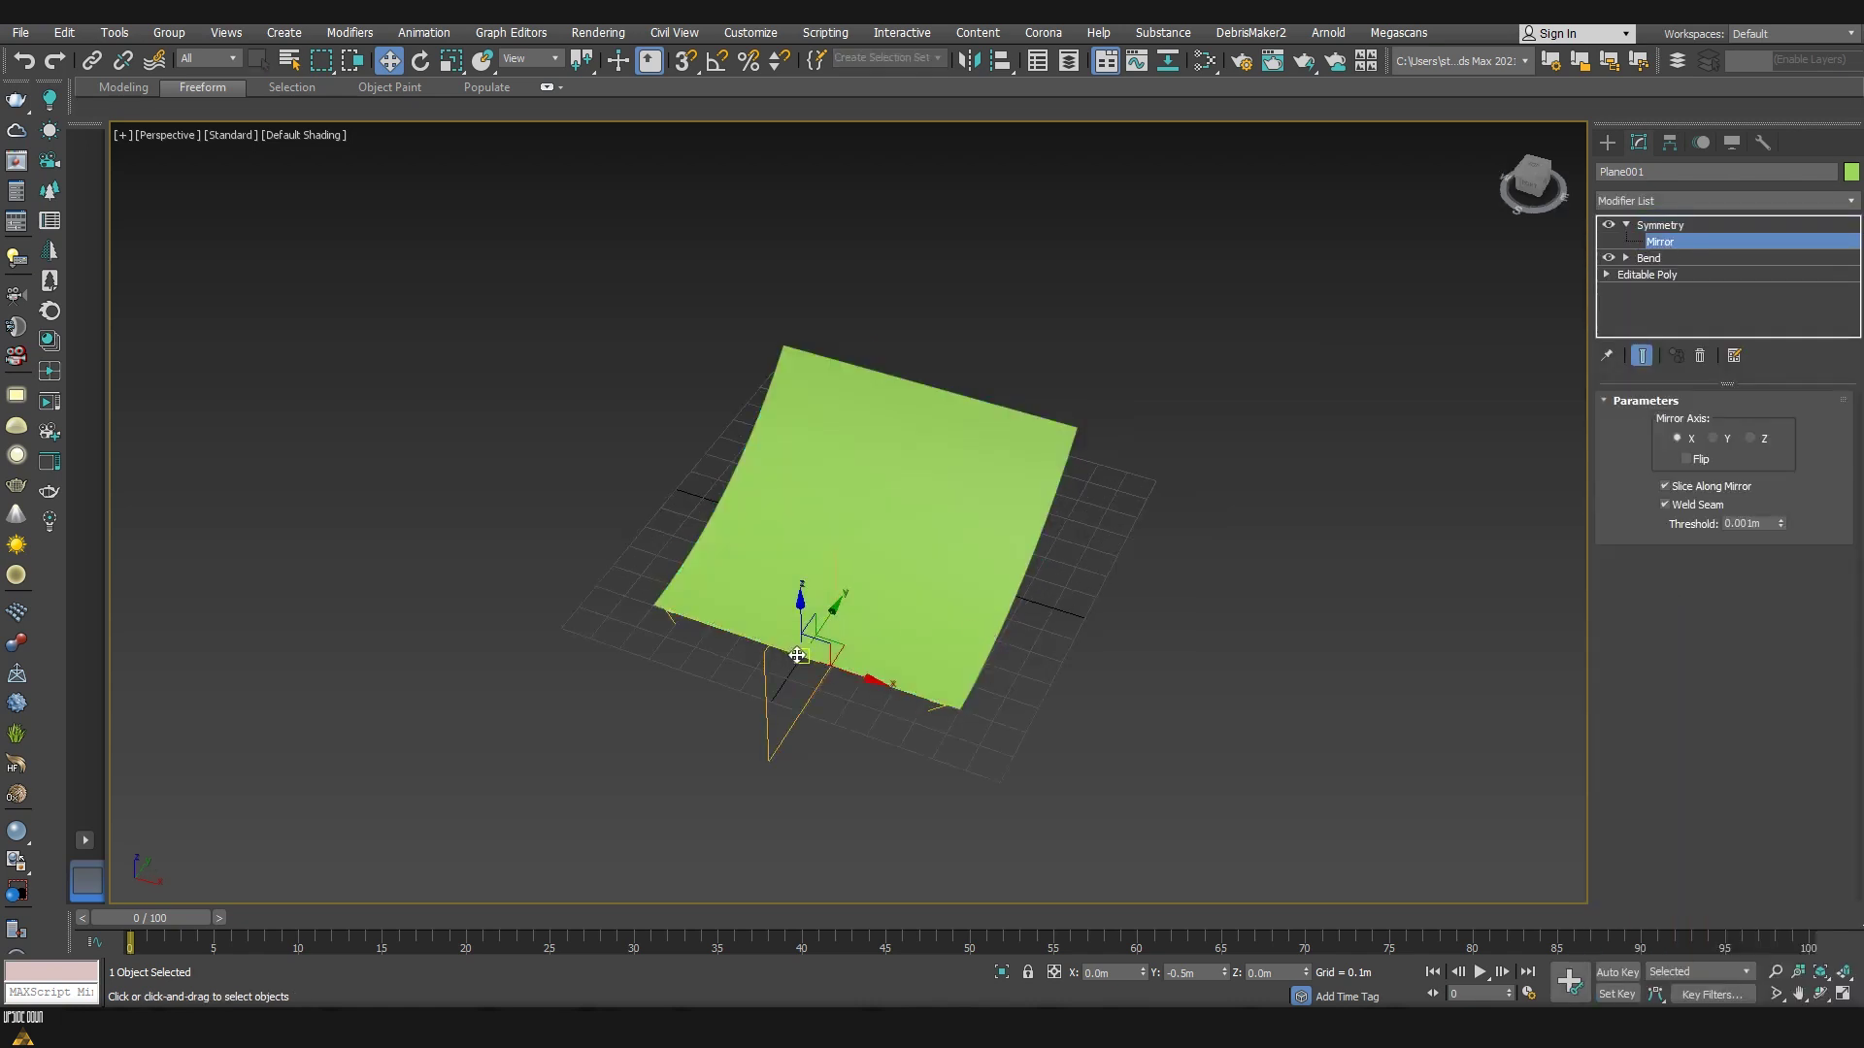
pyautogui.press('s')
pyautogui.moveTo(798, 657); pyautogui.dragTo(791, 357)
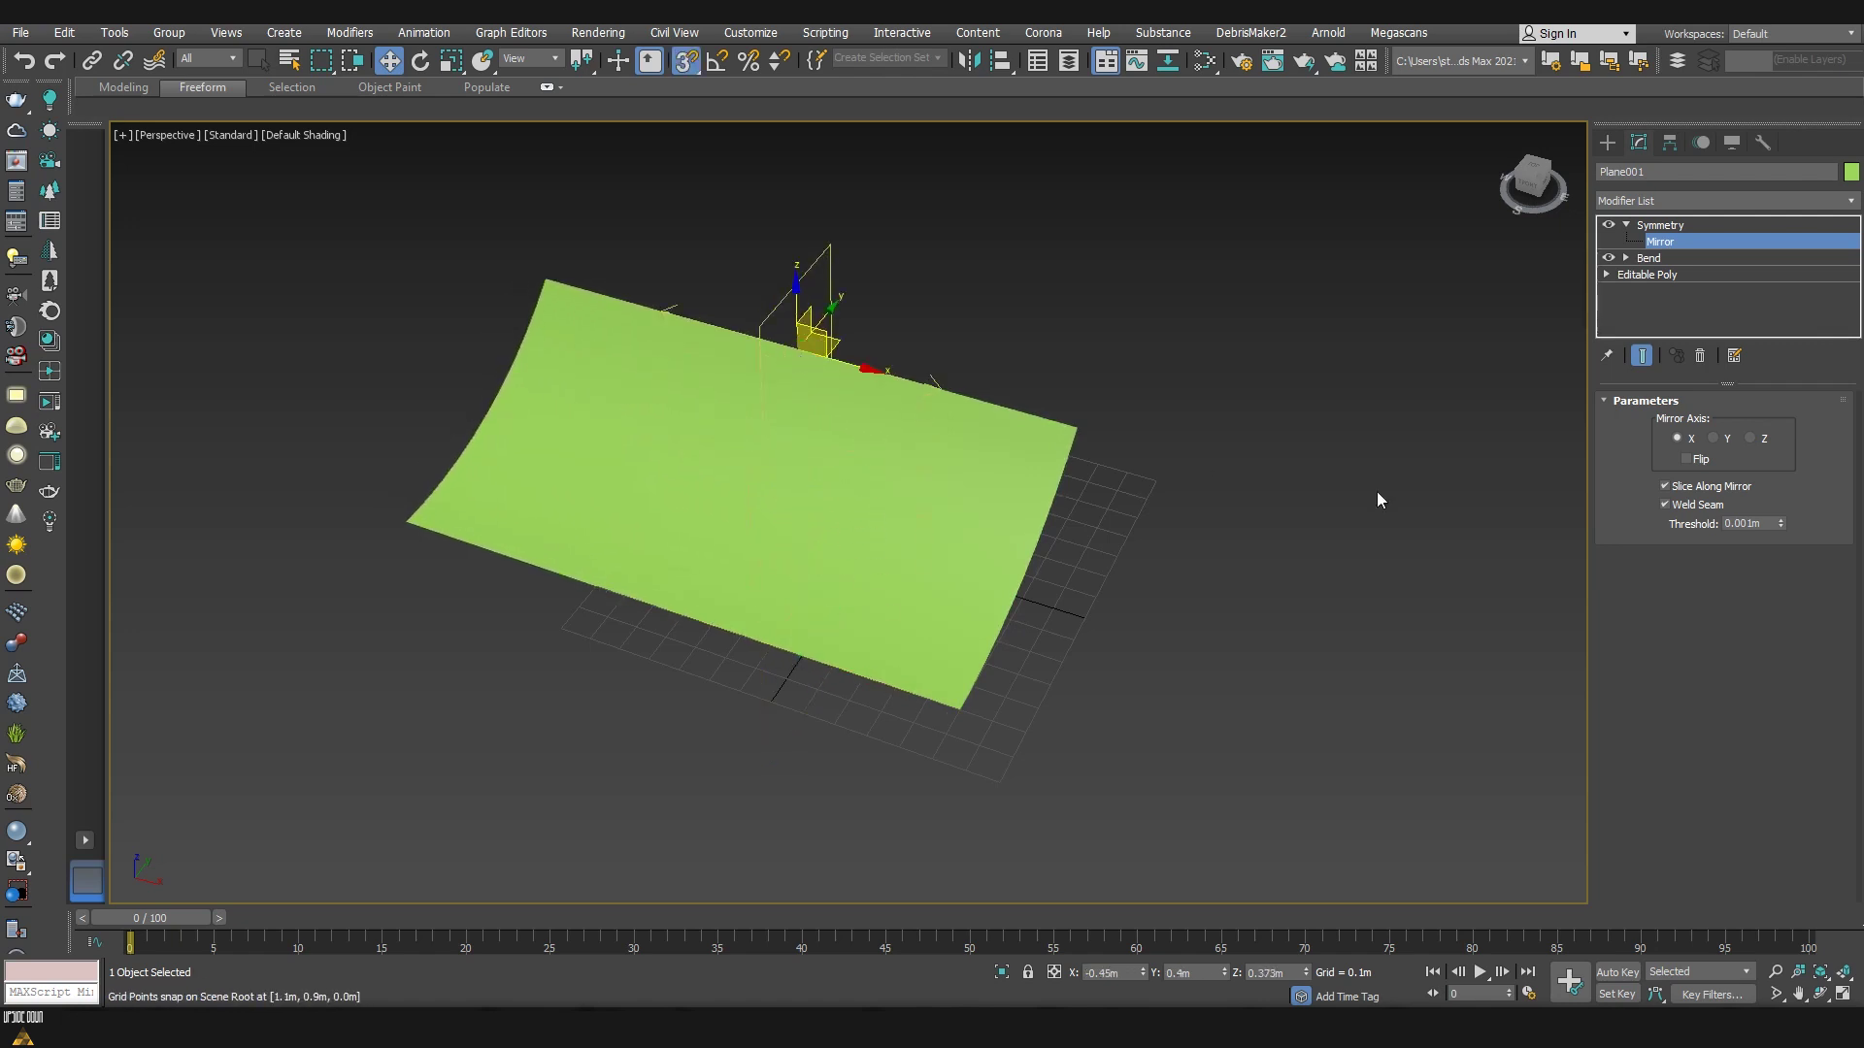
pyautogui.press('s')
pyautogui.press('e')
pyautogui.moveTo(803, 384); pyautogui.dragTo(901, 411)
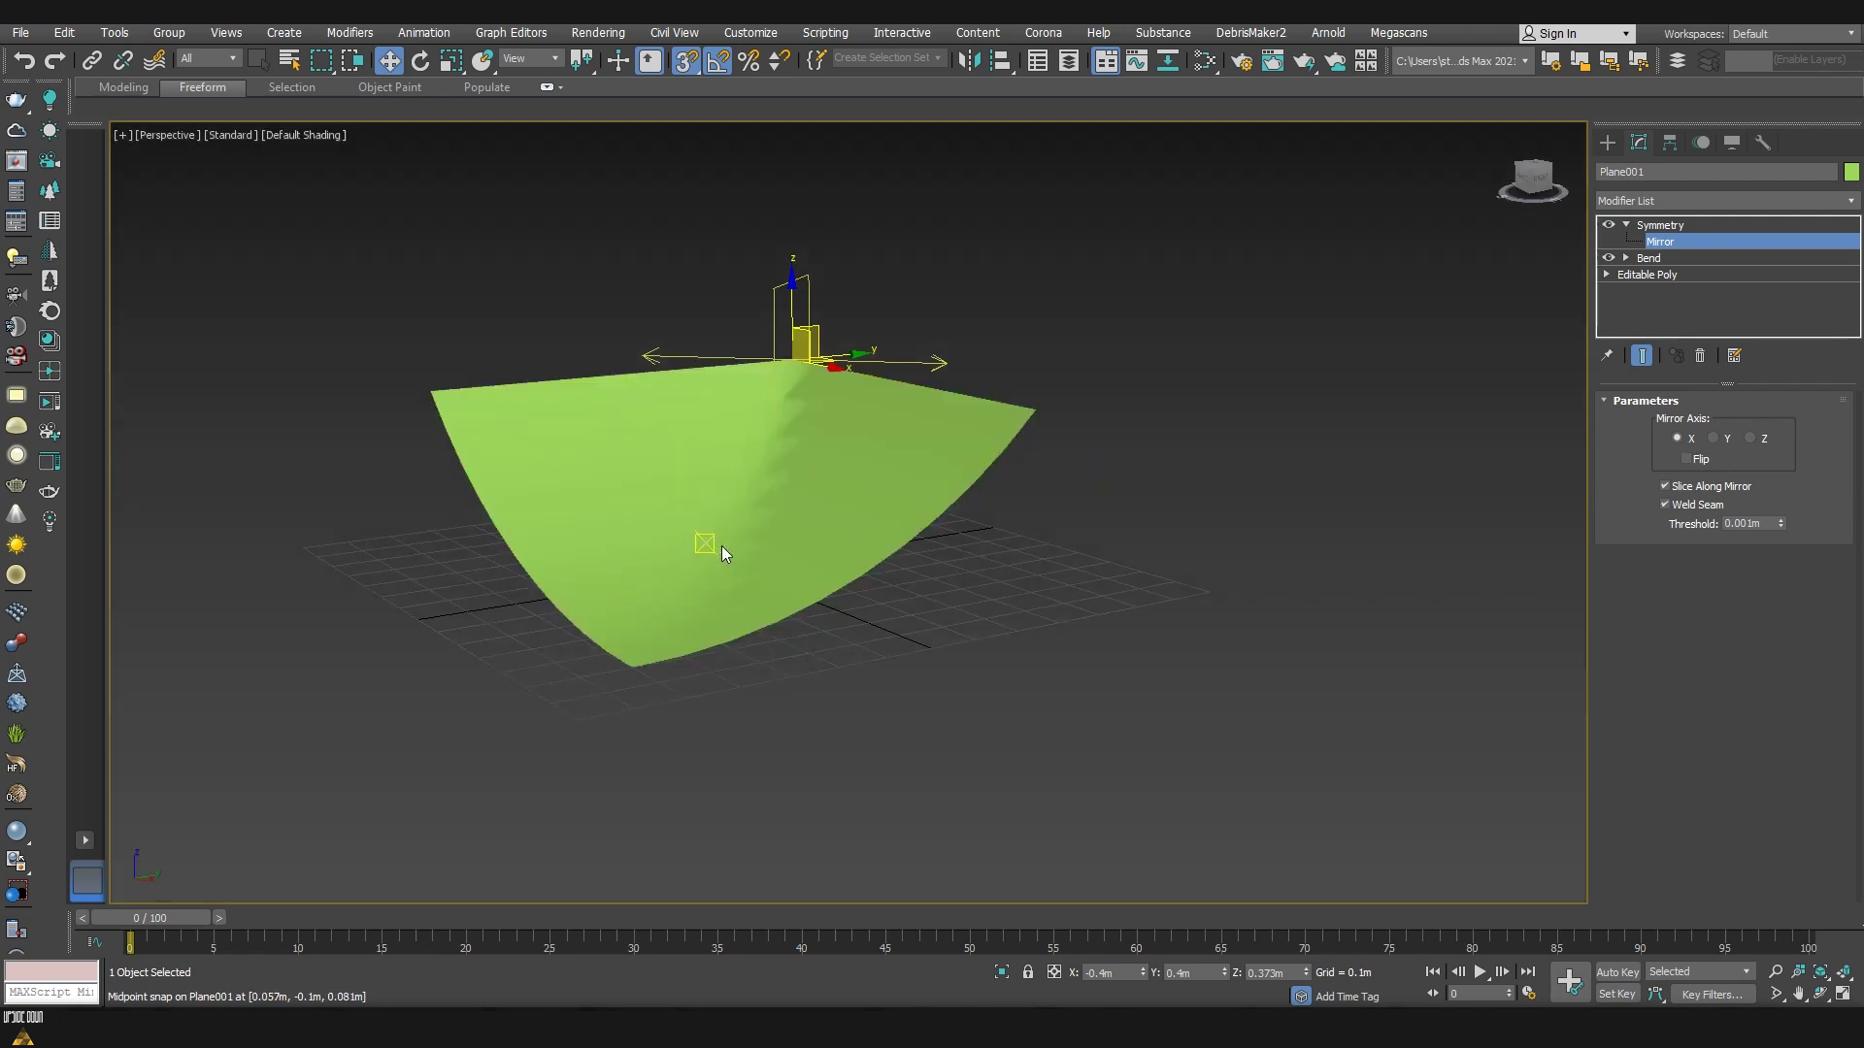
# Step: Turn on Flip for the Symmetry mirror so the plane forms a peak
pyautogui.press('F3')
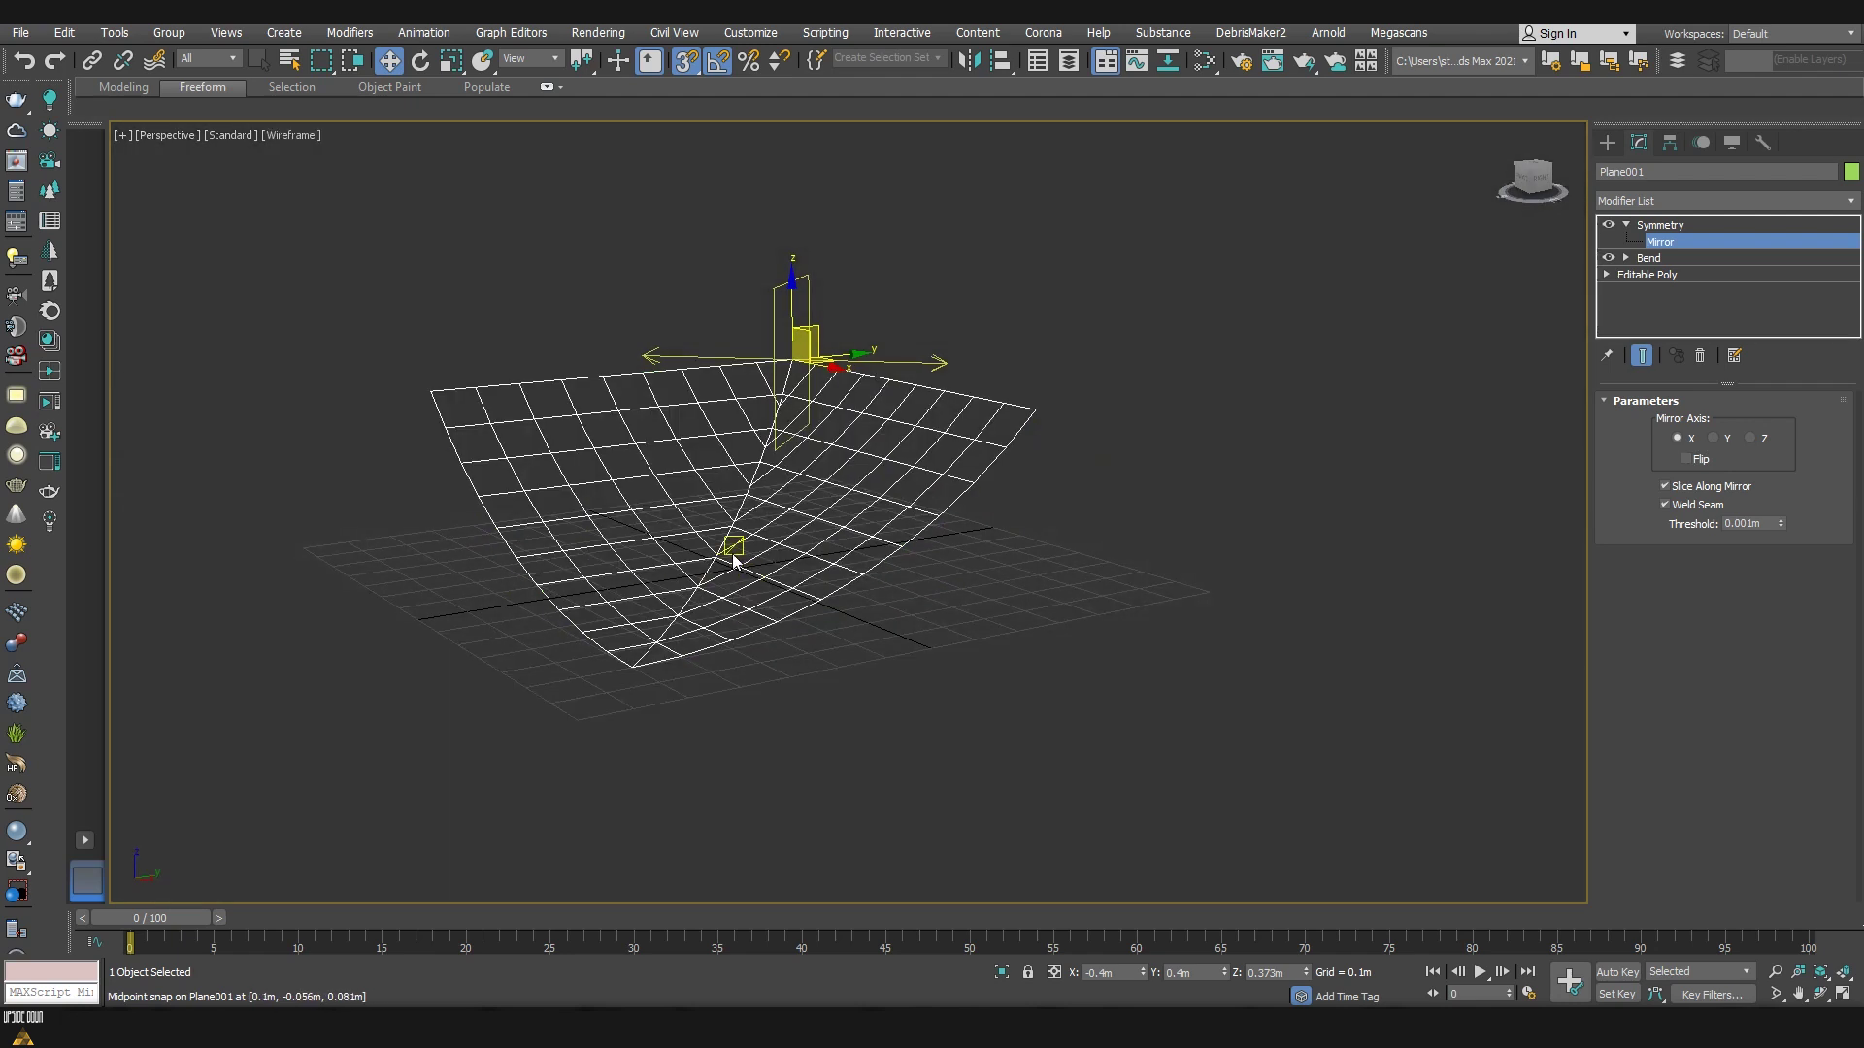
pyautogui.press('F3')
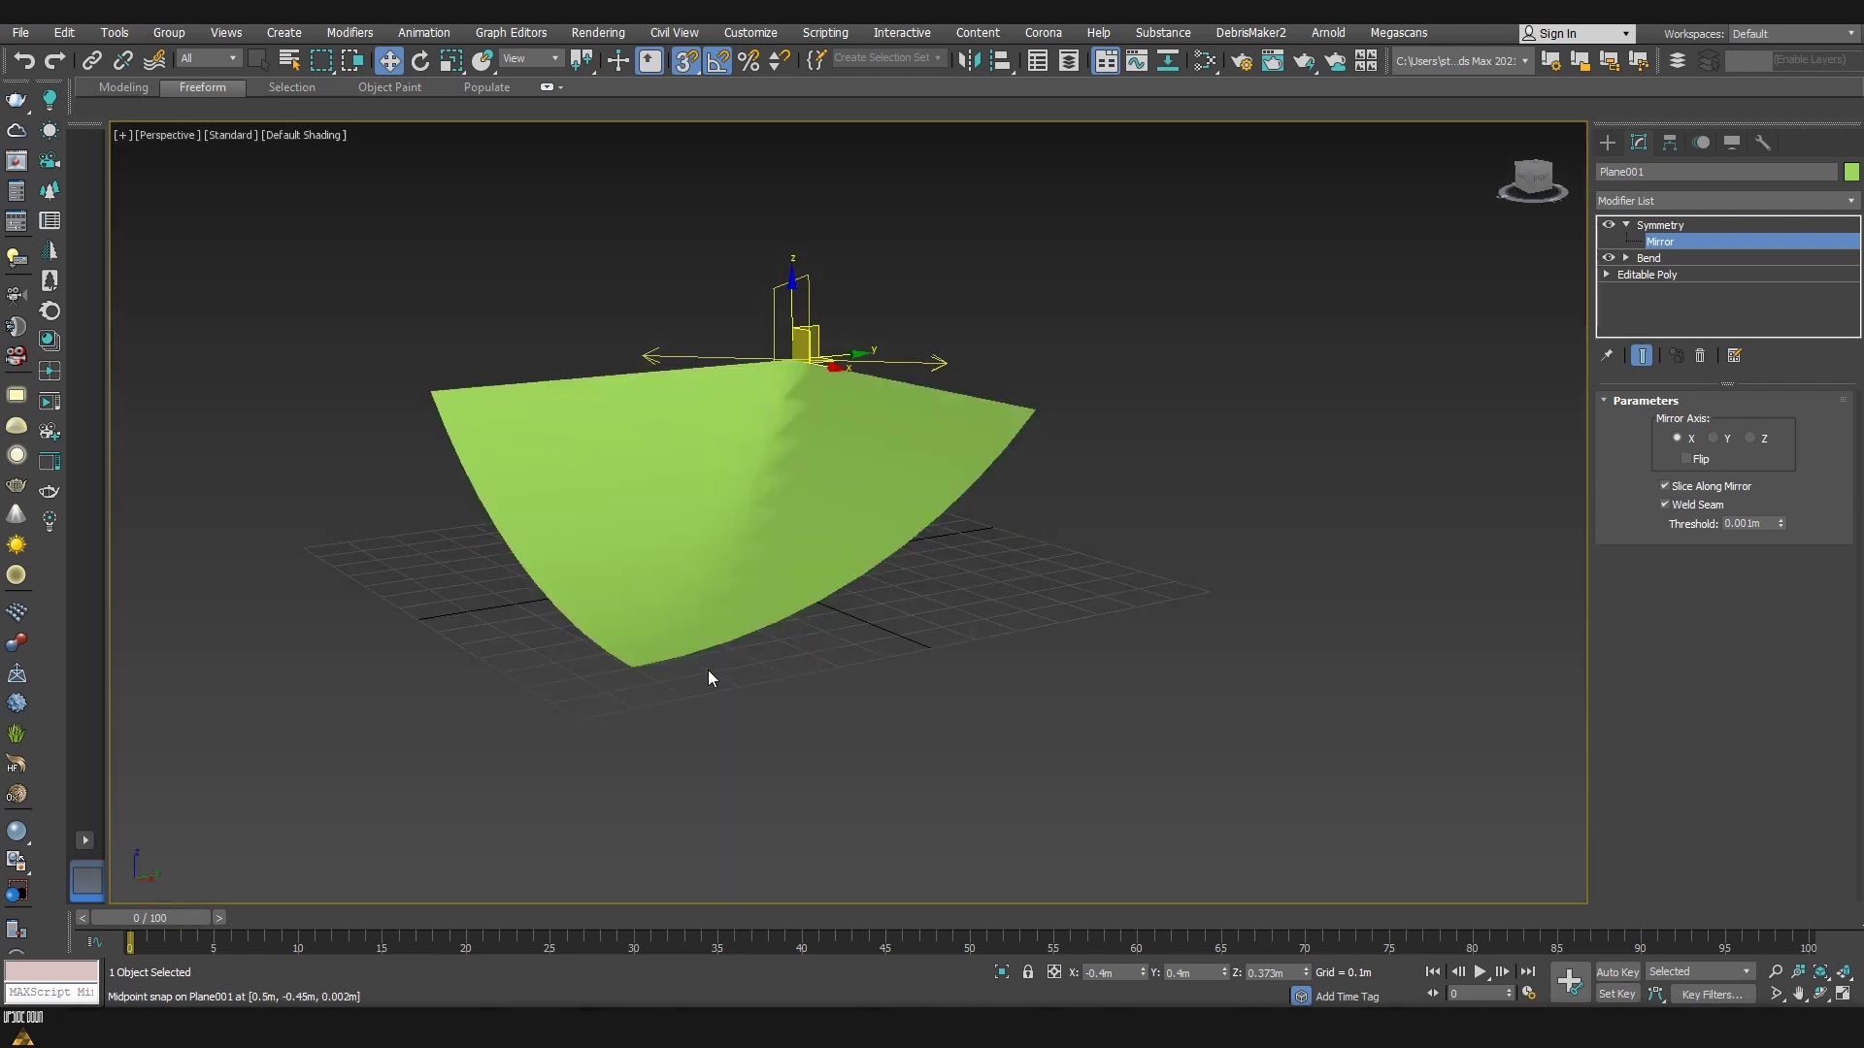
pyautogui.moveTo(903, 640)
pyautogui.keyDown('alt'); pyautogui.mouseDown(button='middle')
pyautogui.moveTo(949, 500)
pyautogui.moveTo(869, 472)
pyautogui.mouseUp(button='middle'); pyautogui.keyUp('alt')
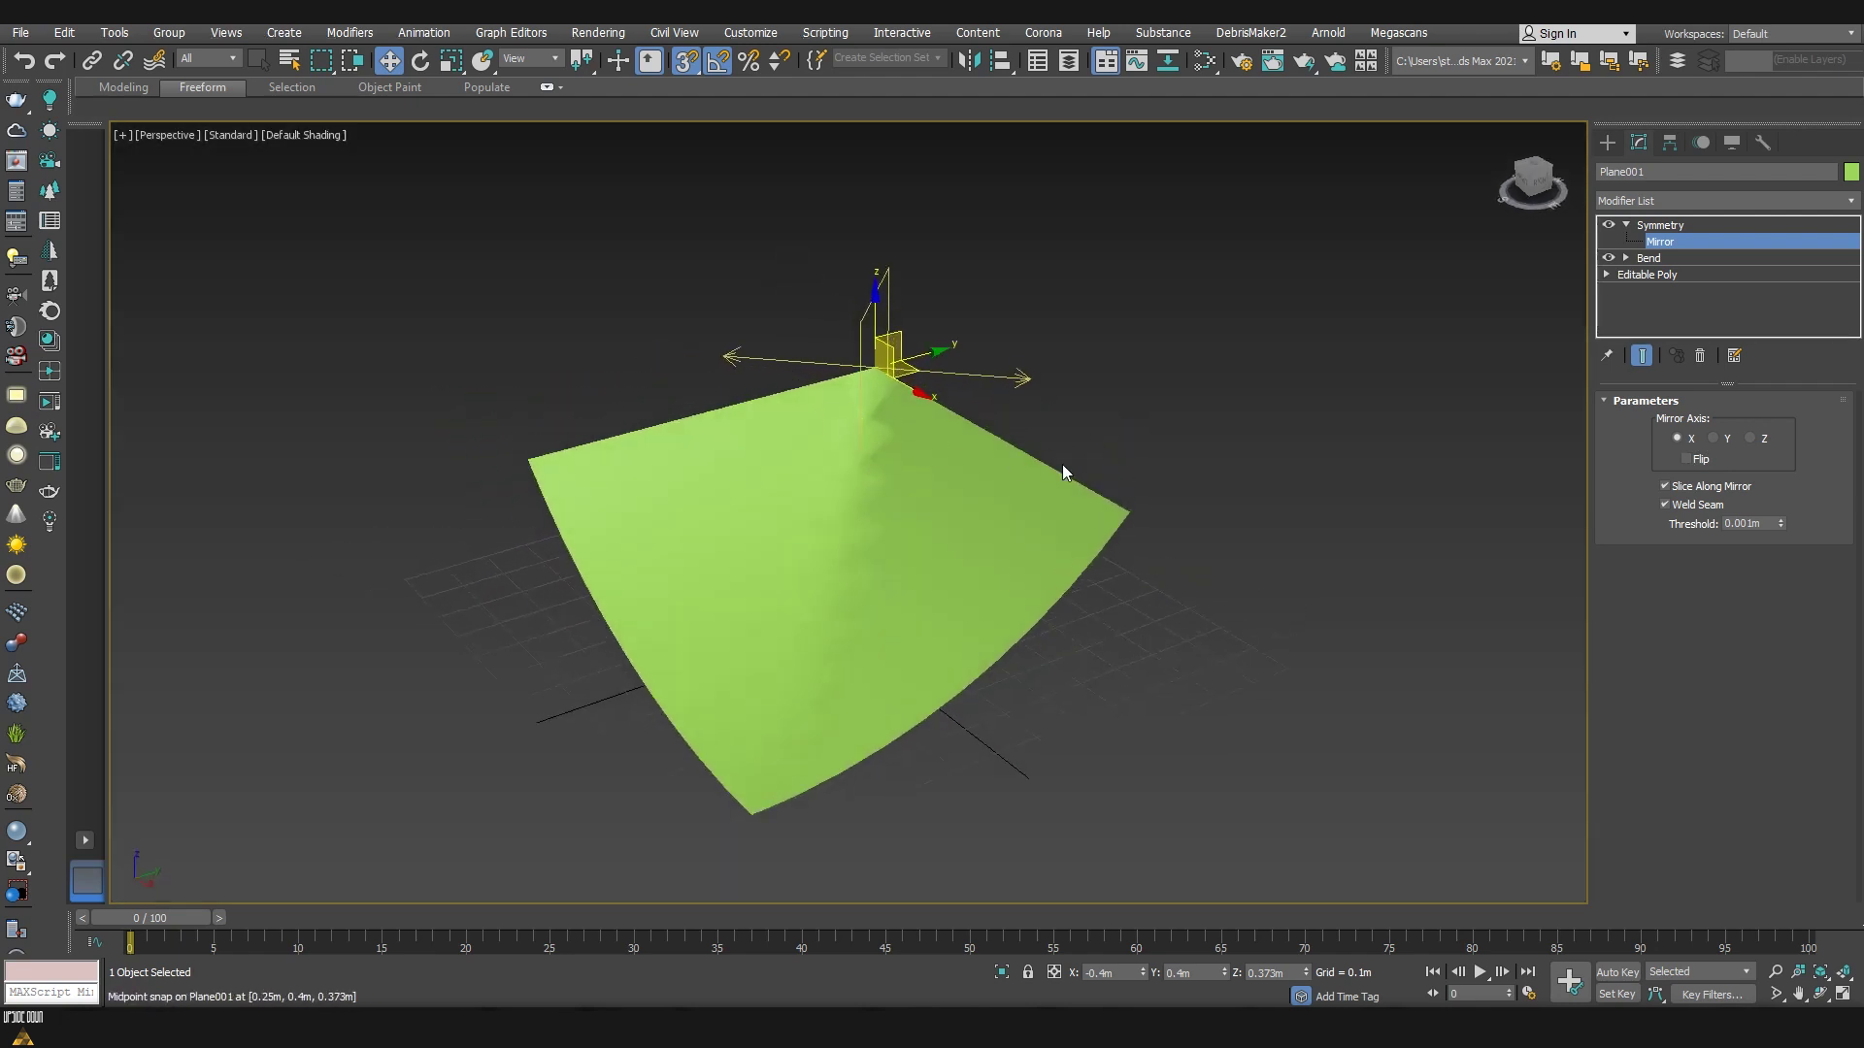
pyautogui.click(1686, 458)
pyautogui.keyDown('alt'); pyautogui.moveTo(970, 684); pyautogui.dragTo(1130, 707, button='middle'); pyautogui.keyUp('alt')
pyautogui.click(1660, 225)
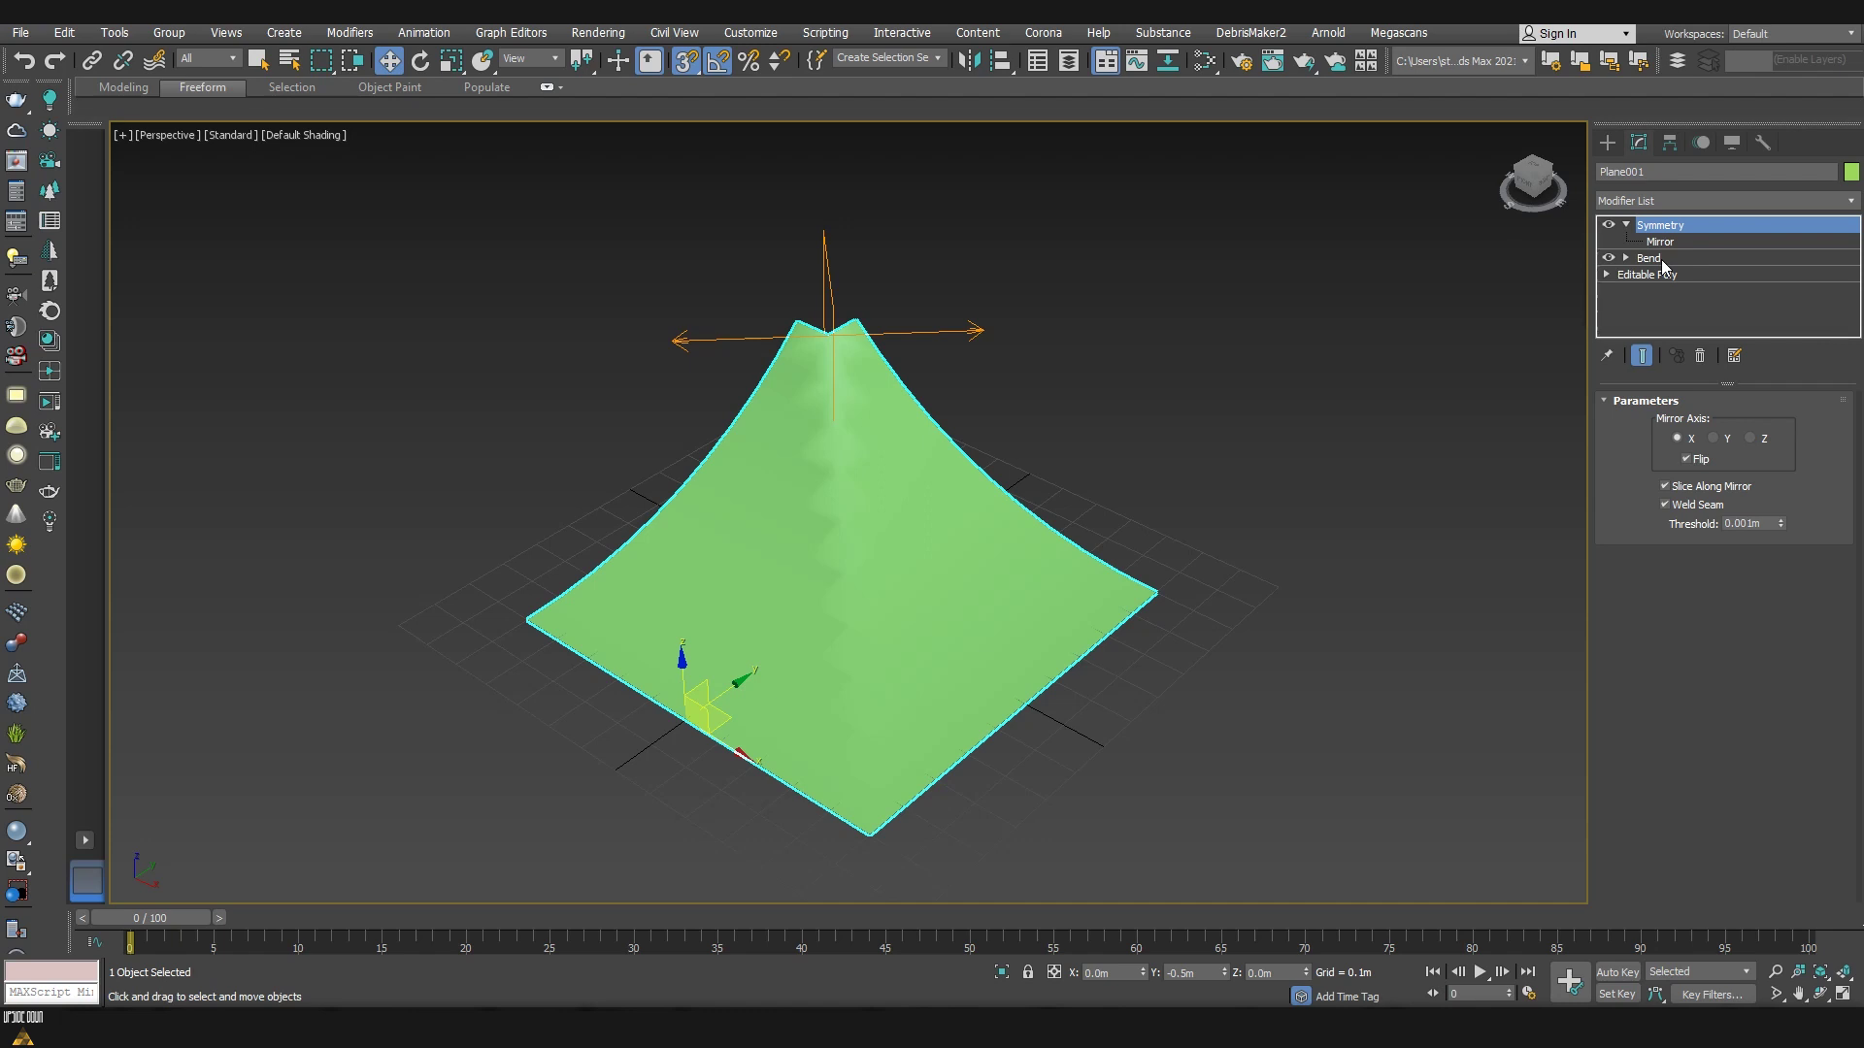
pyautogui.click(1654, 259)
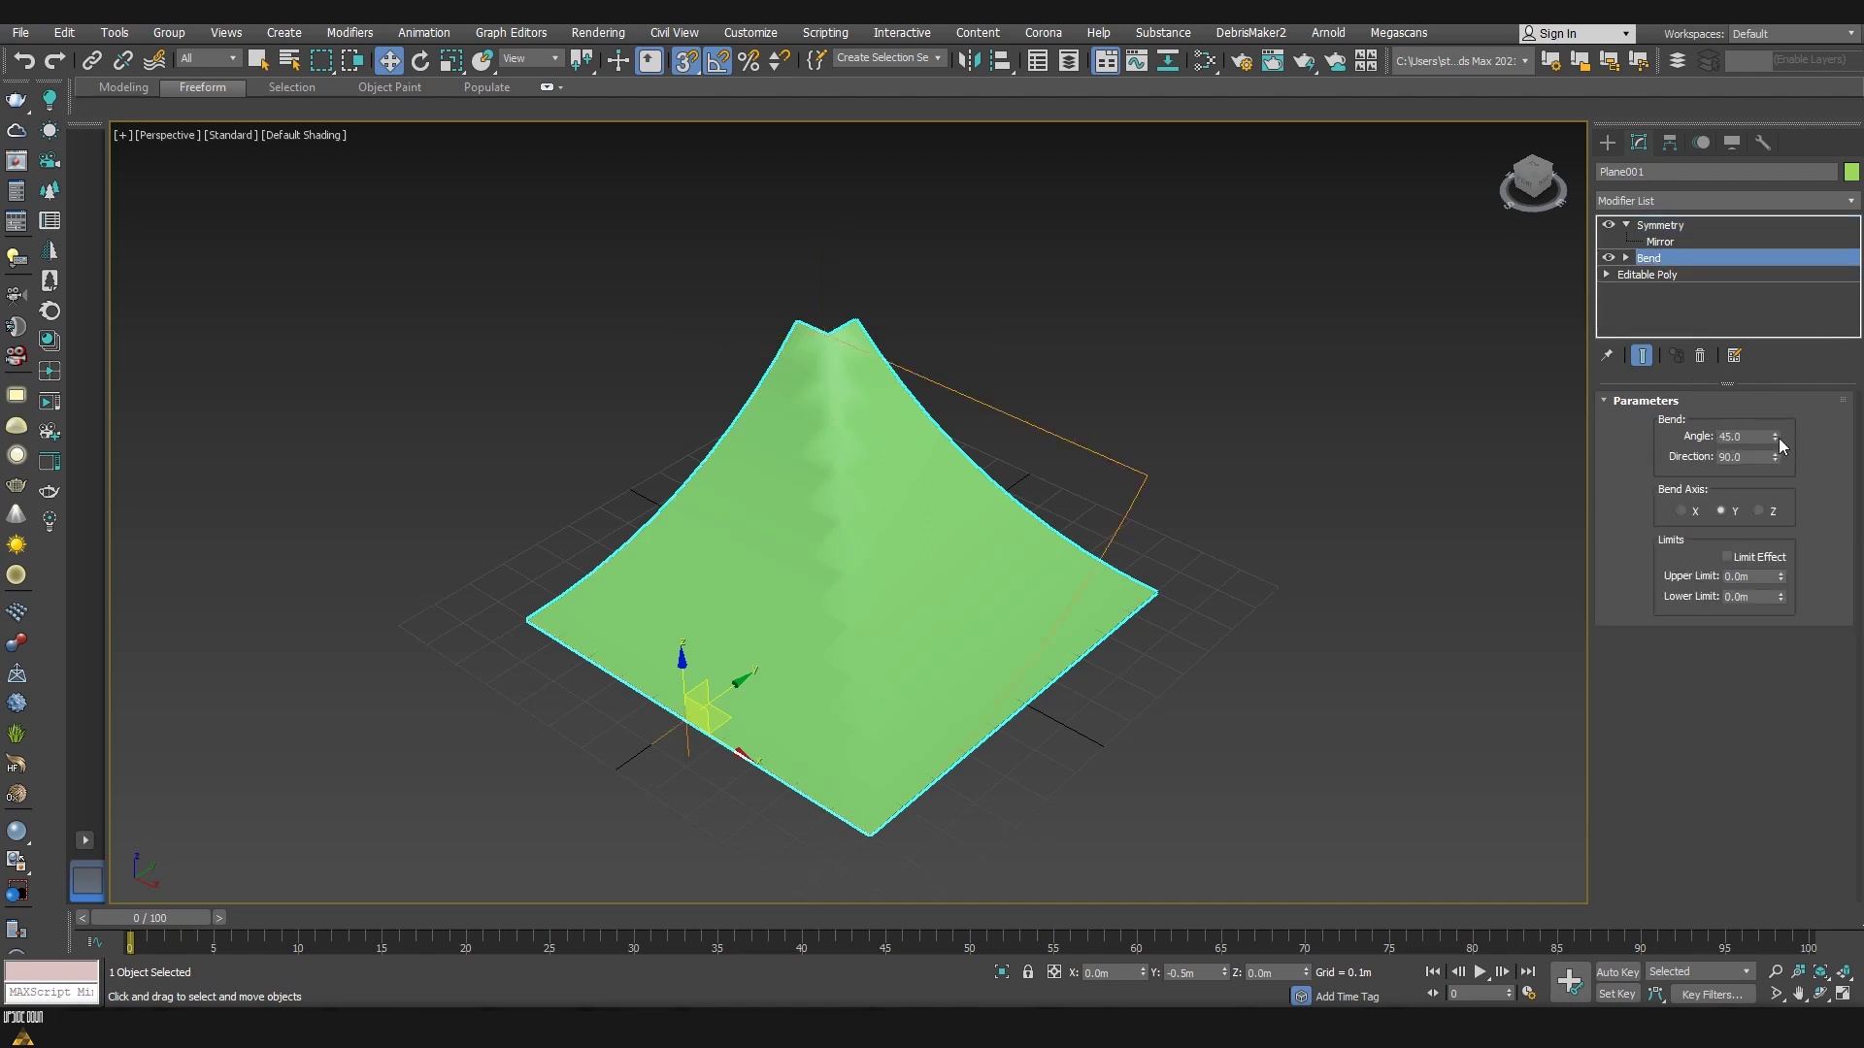
# Step: Steepen the first bend and add a second Bend modifier on the Y axis
pyautogui.moveTo(1775, 437); pyautogui.dragTo(1727, 448)
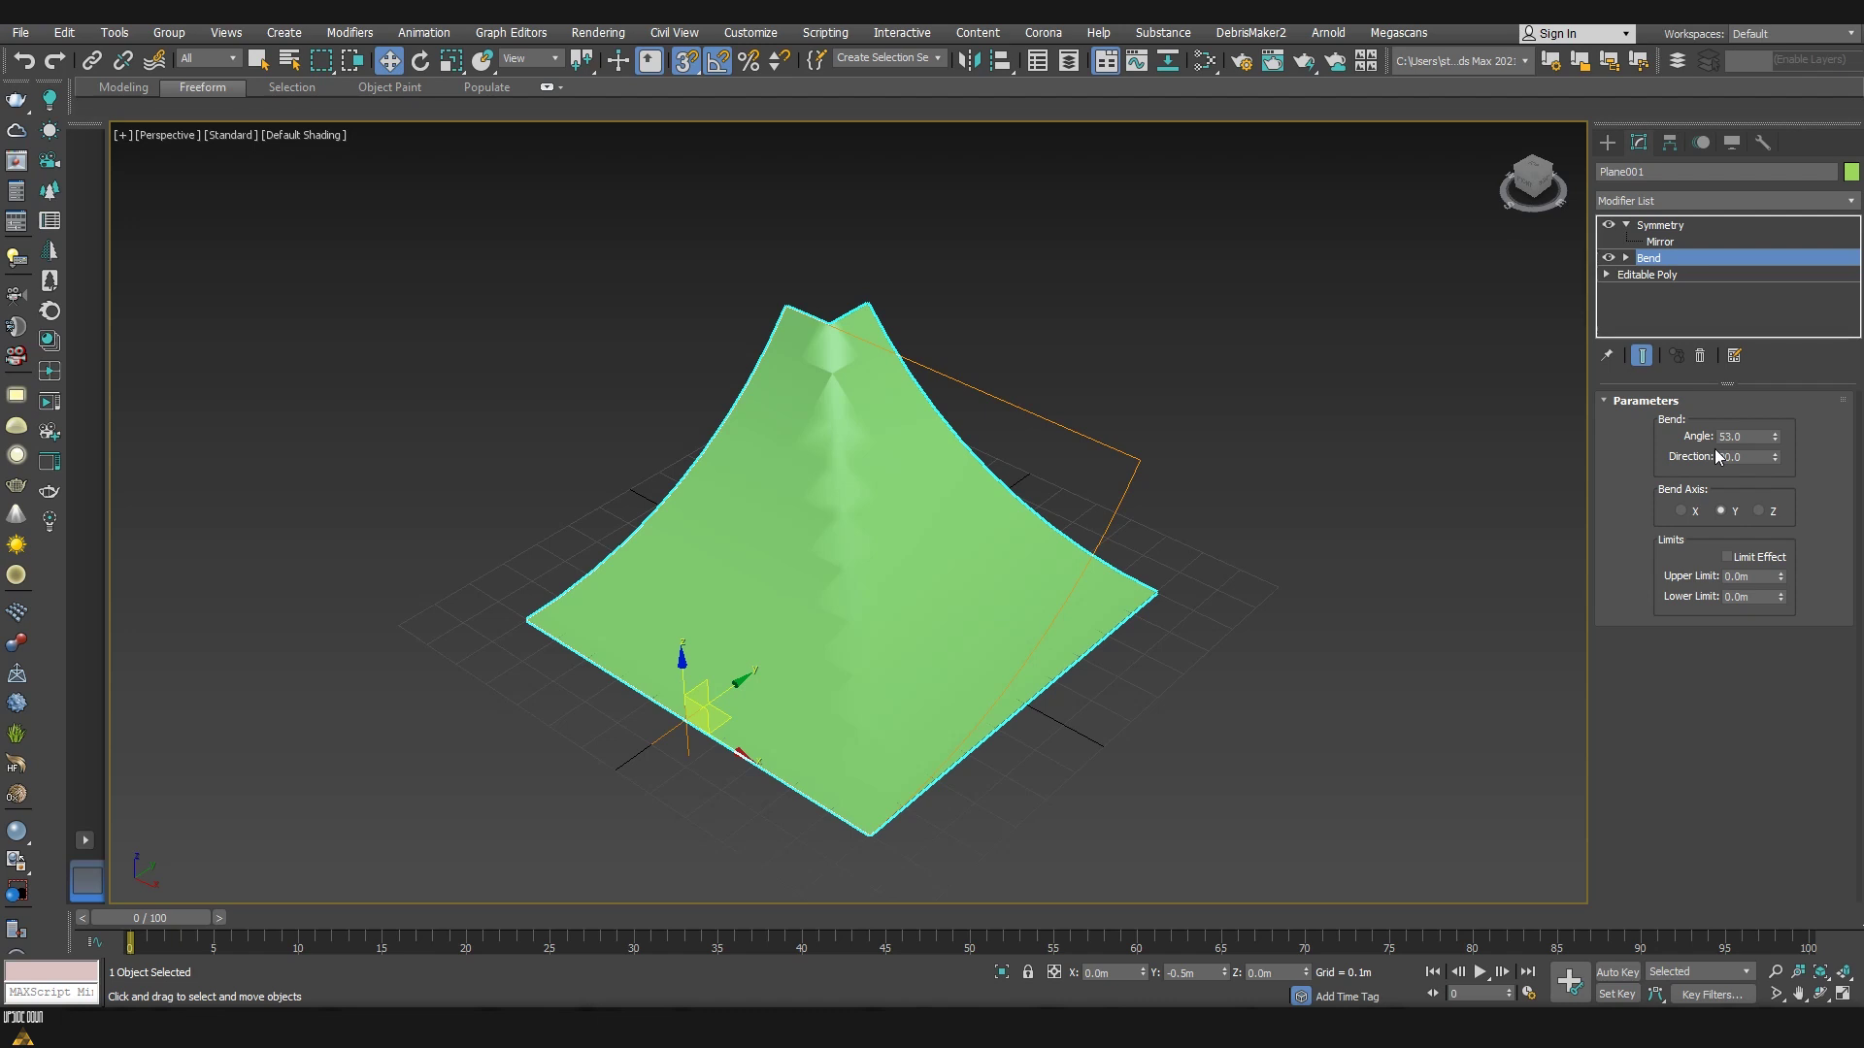
pyautogui.click(1682, 201)
pyautogui.press('b')
pyautogui.click(1640, 219)
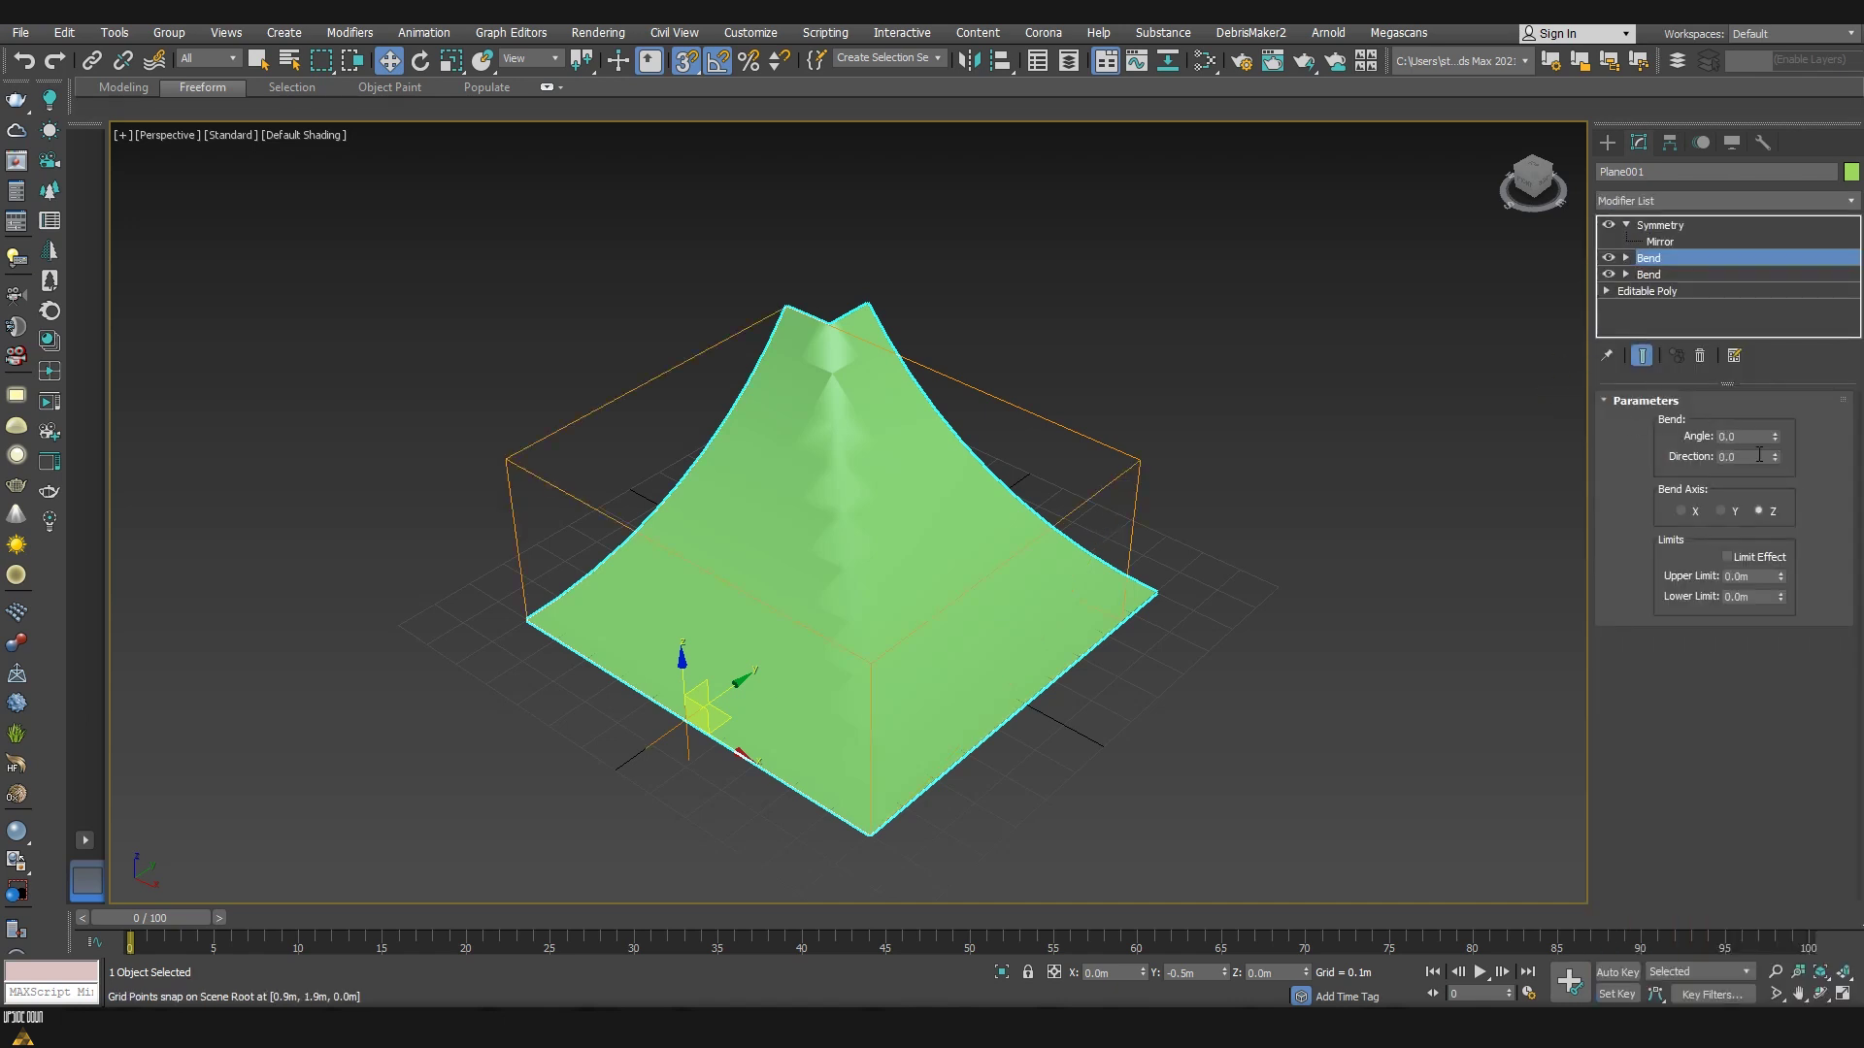
pyautogui.click(1734, 507)
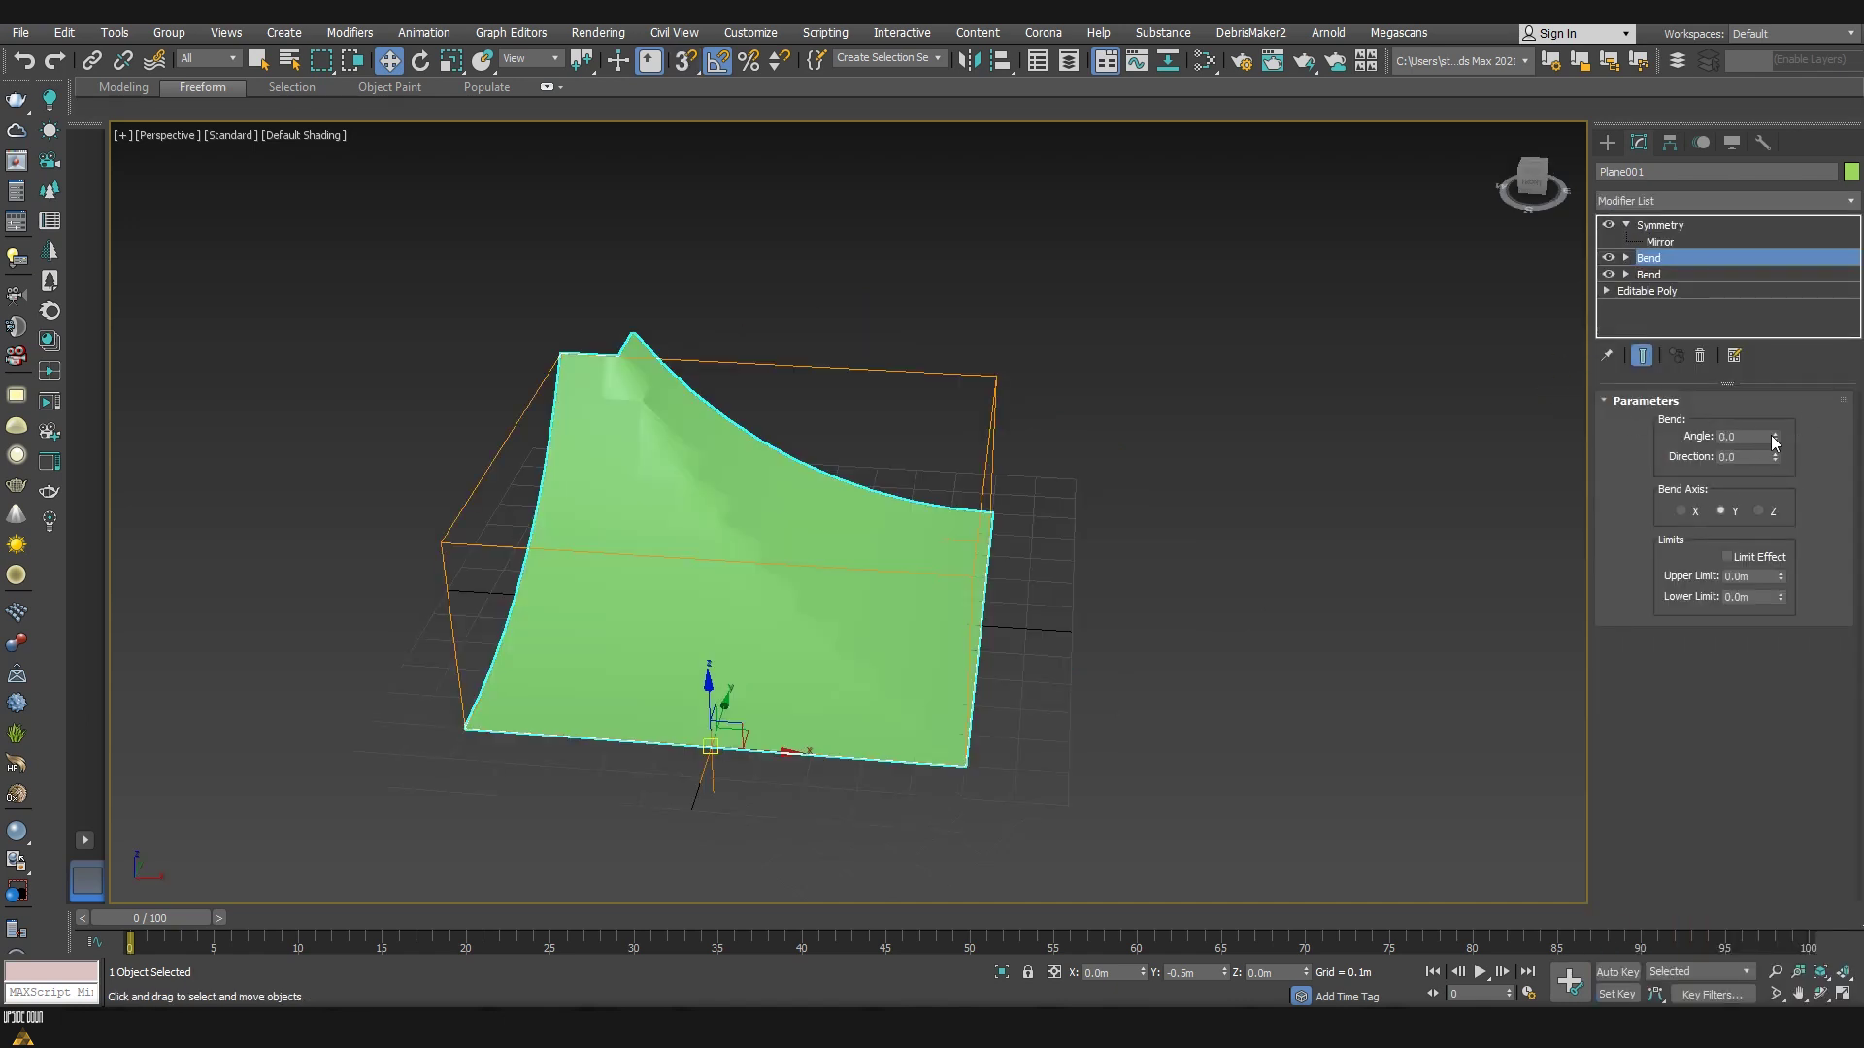
# Step: Switch the second Bend to the X axis with angle and direction -57.5
pyautogui.moveTo(1770, 435); pyautogui.dragTo(1722, 568)
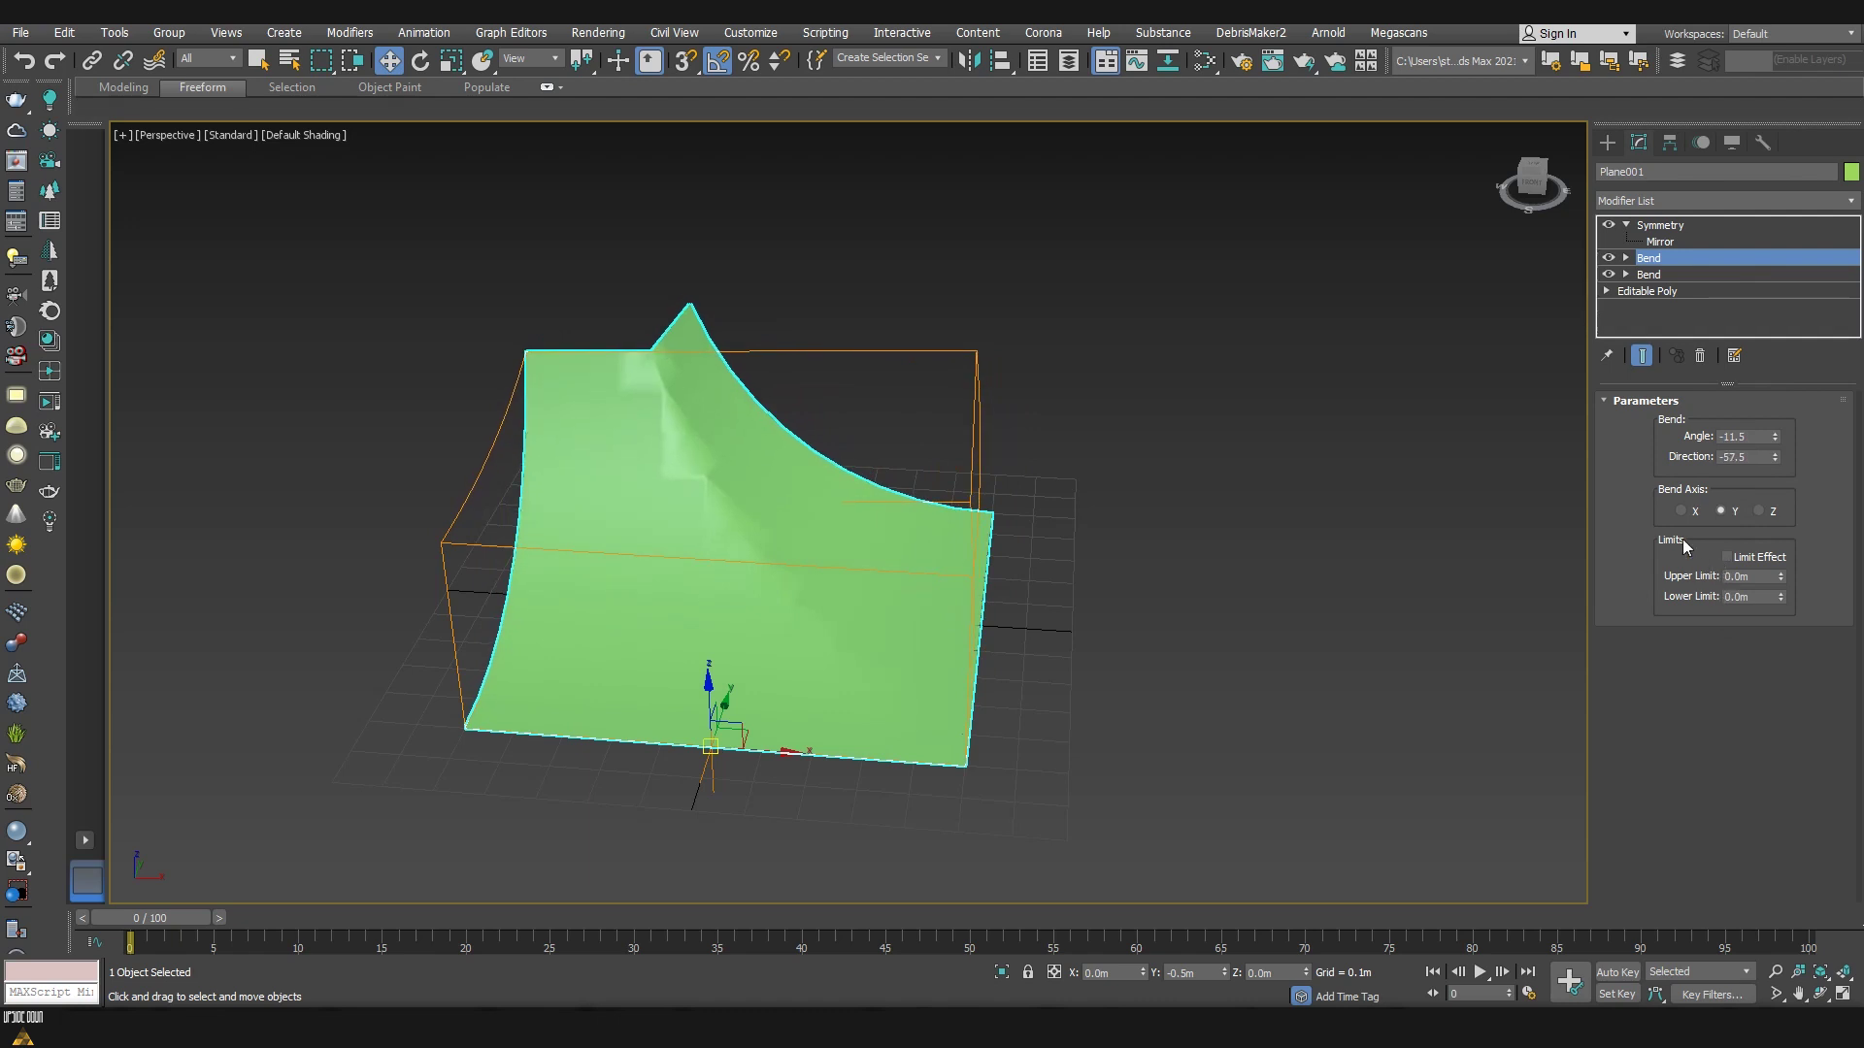
pyautogui.click(1680, 511)
pyautogui.keyDown('alt'); pyautogui.moveTo(1379, 490); pyautogui.dragTo(1297, 507, button='middle'); pyautogui.keyUp('alt')
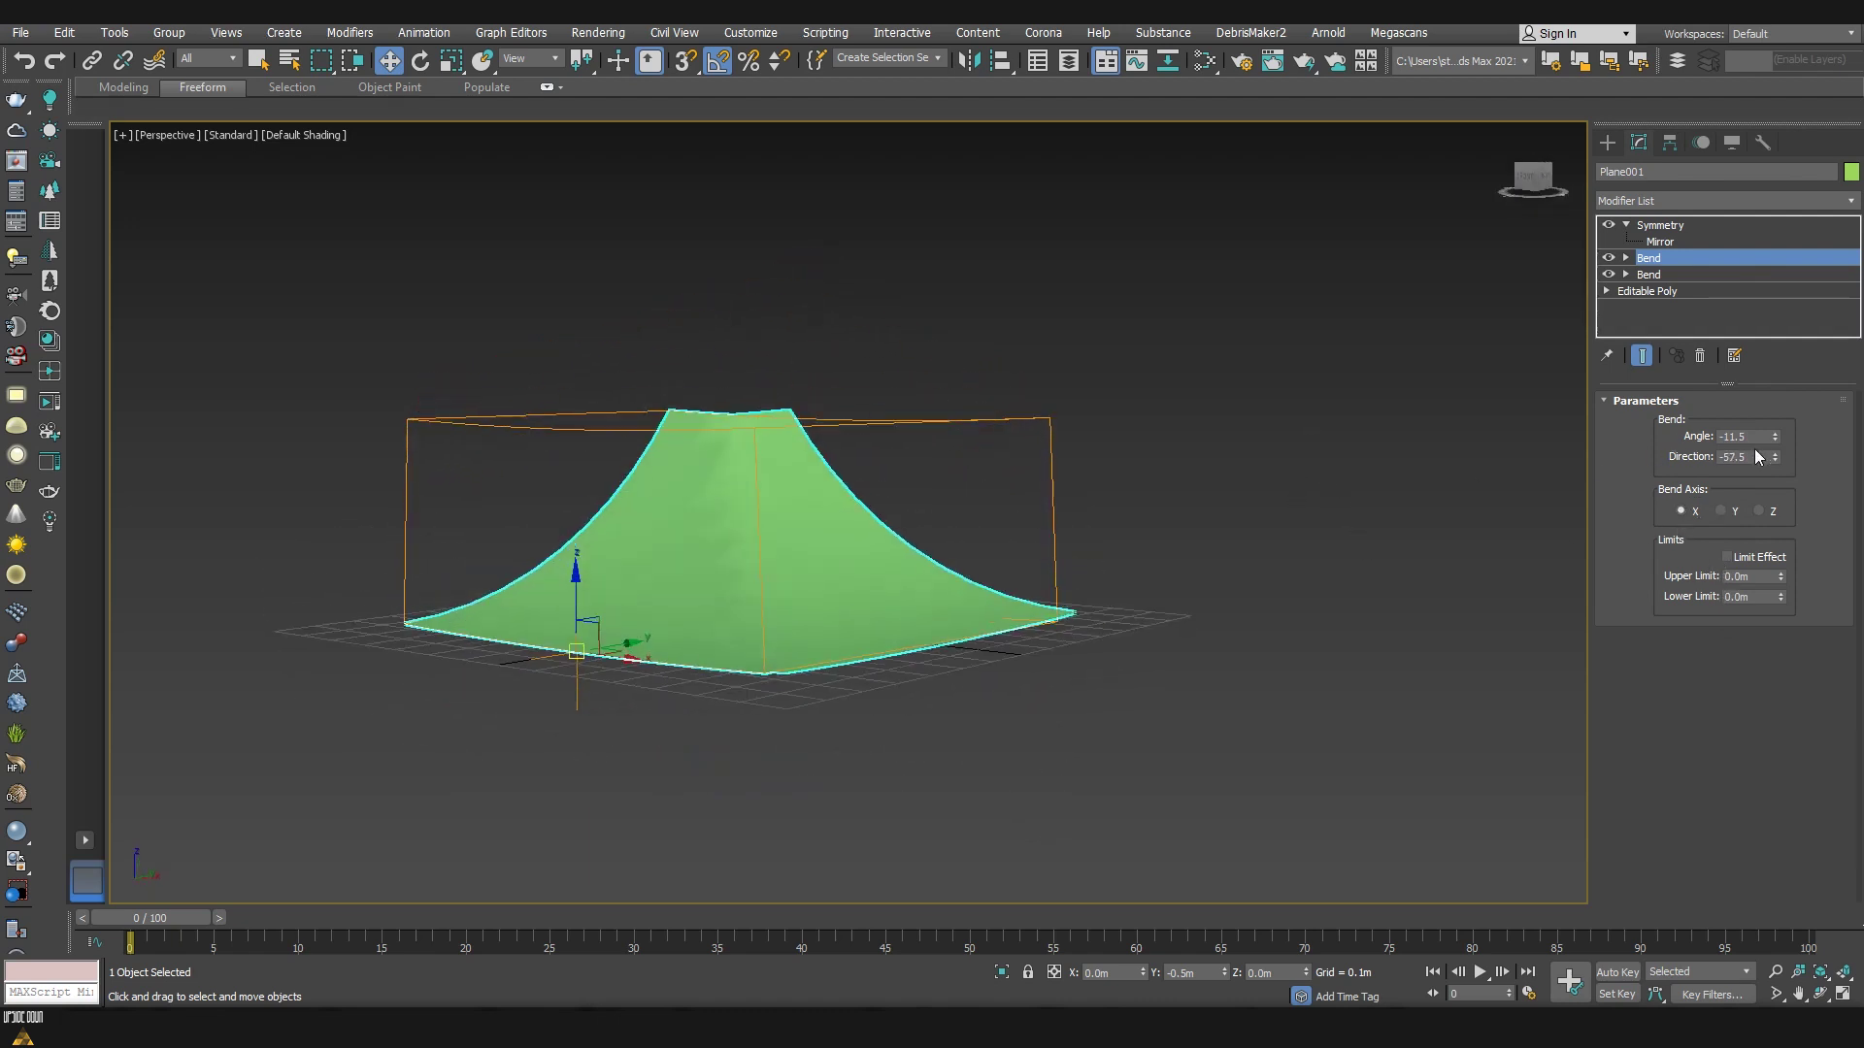
pyautogui.moveTo(1773, 439); pyautogui.dragTo(1764, 434)
pyautogui.keyDown('alt'); pyautogui.moveTo(1310, 485); pyautogui.dragTo(1116, 613, button='middle'); pyautogui.keyUp('alt')
pyautogui.click(1660, 225)
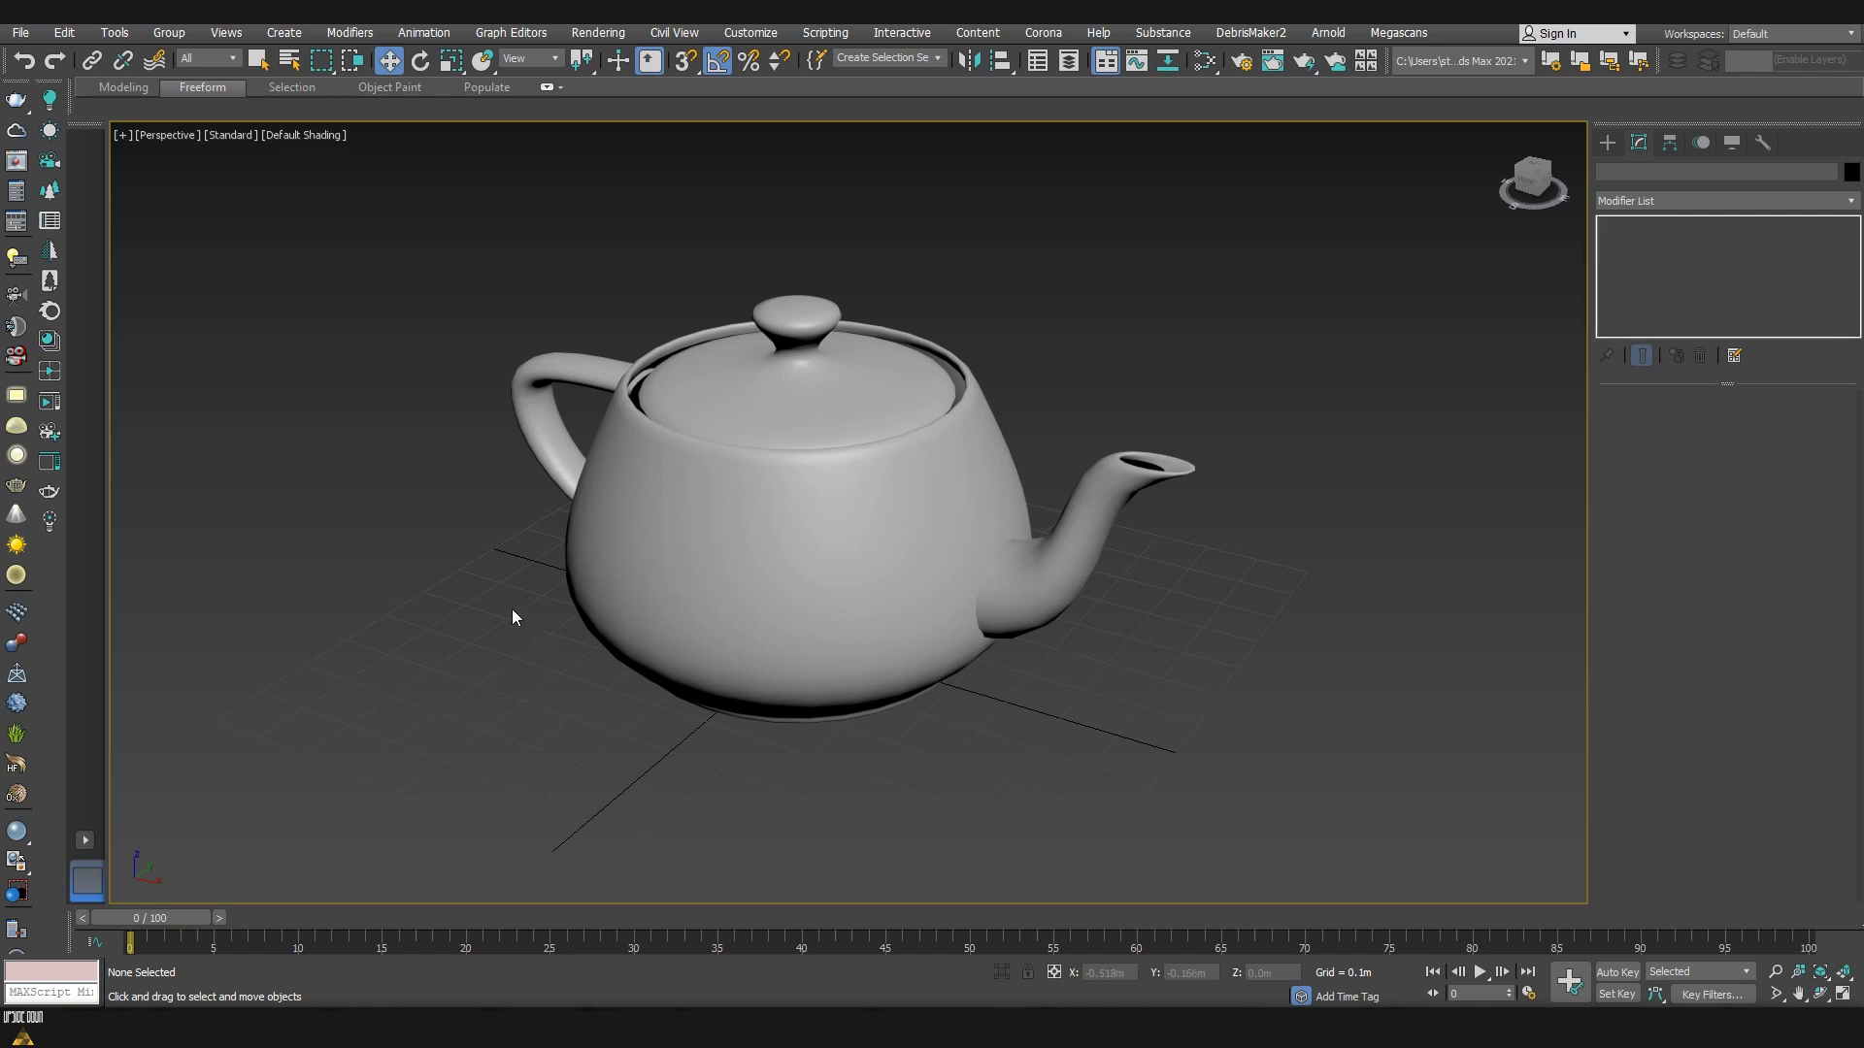
# Step: Activate Select and Place, then go to the Create panel
pyautogui.press('y')
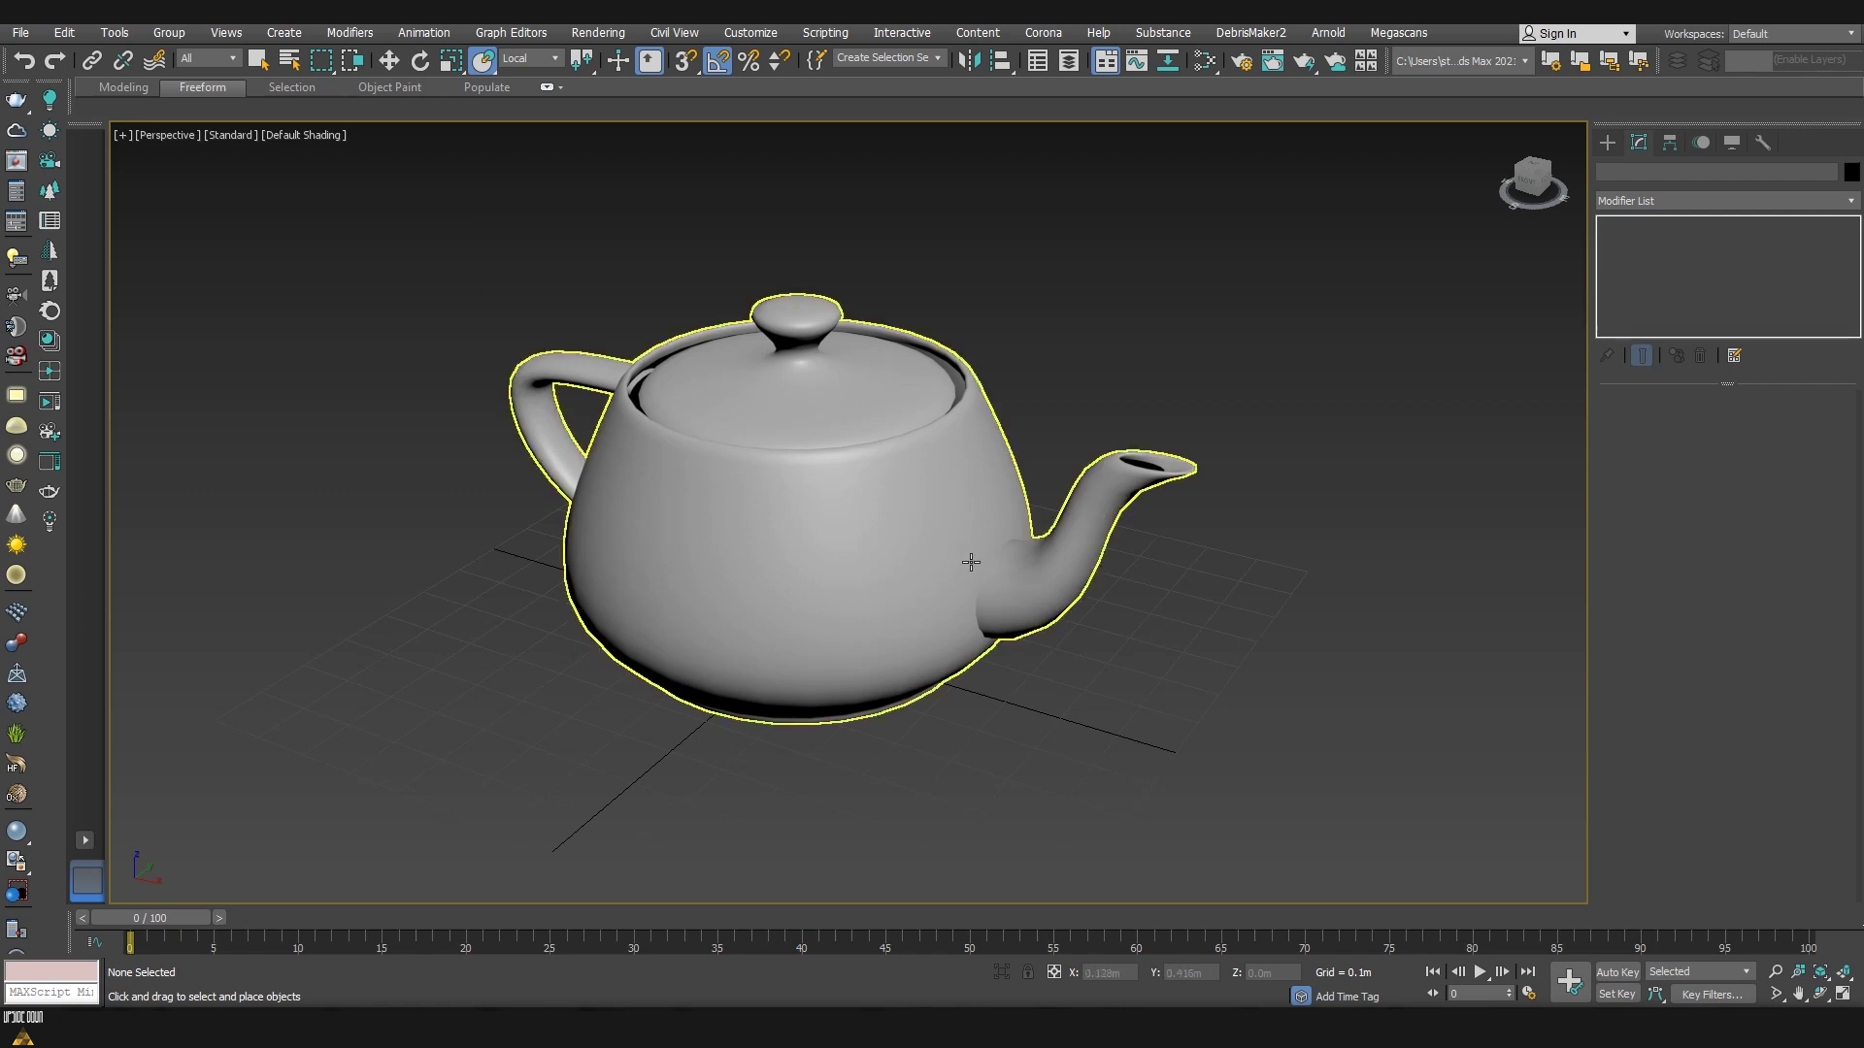
pyautogui.click(1608, 143)
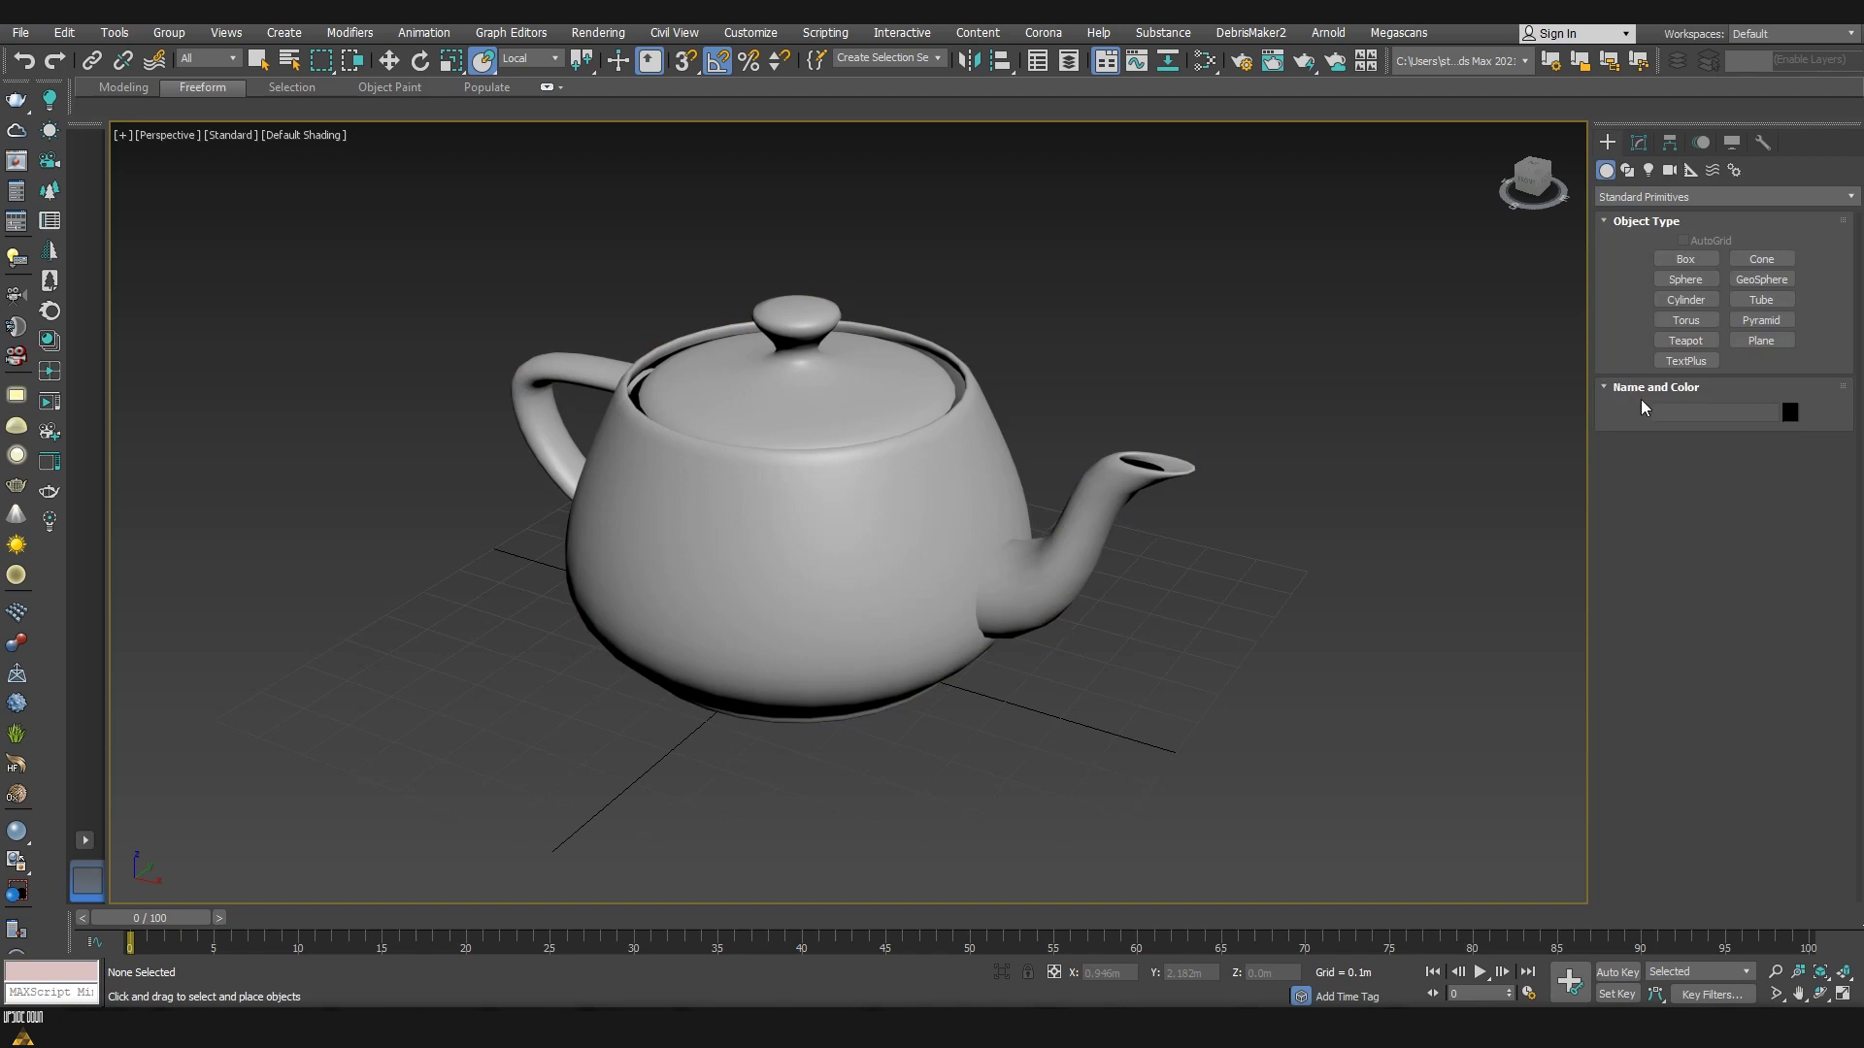
# Step: Create a small teapot and place it onto the big teapot's lid
pyautogui.click(1685, 341)
pyautogui.moveTo(1004, 776); pyautogui.dragTo(1016, 815)
pyautogui.click(482, 61)
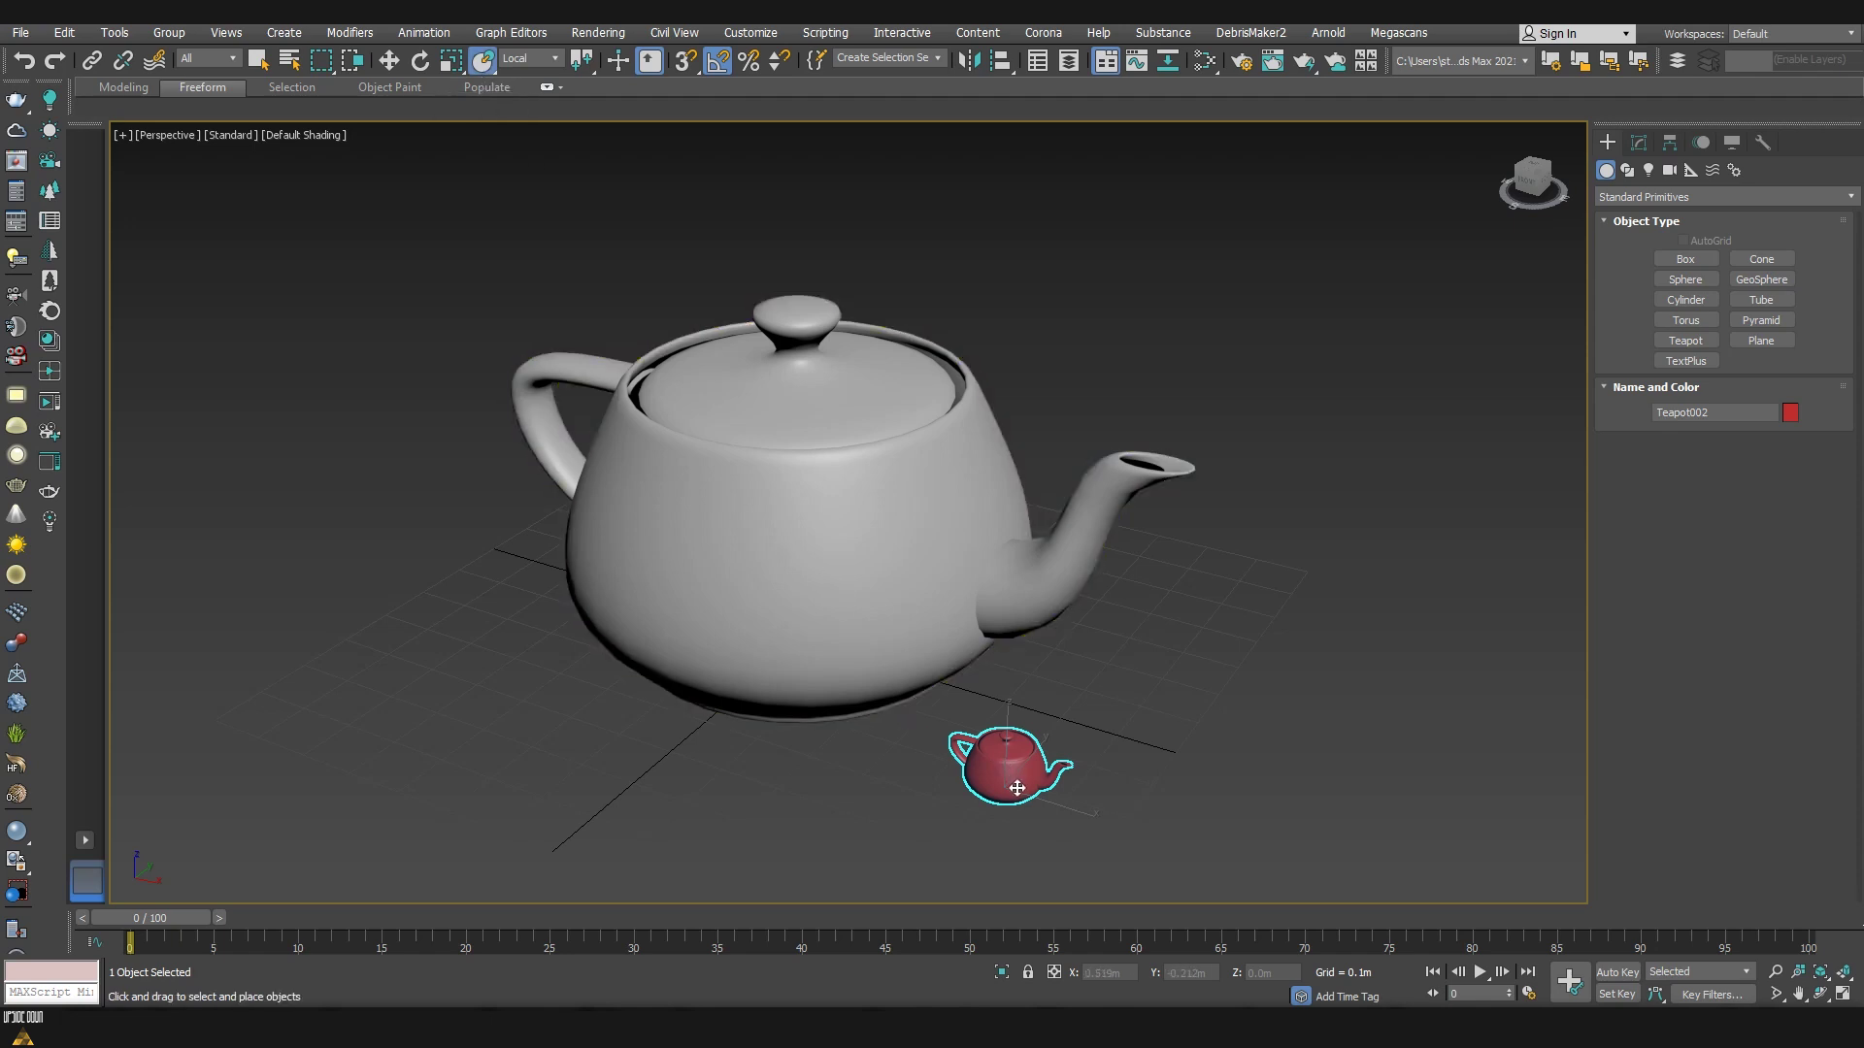
pyautogui.moveTo(1014, 788); pyautogui.dragTo(835, 286)
# Step: Rotate the small red teapot upright so it faces the viewer
pyautogui.keyDown('alt'); pyautogui.moveTo(864, 659); pyautogui.dragTo(1084, 782, button='middle'); pyautogui.keyUp('alt')
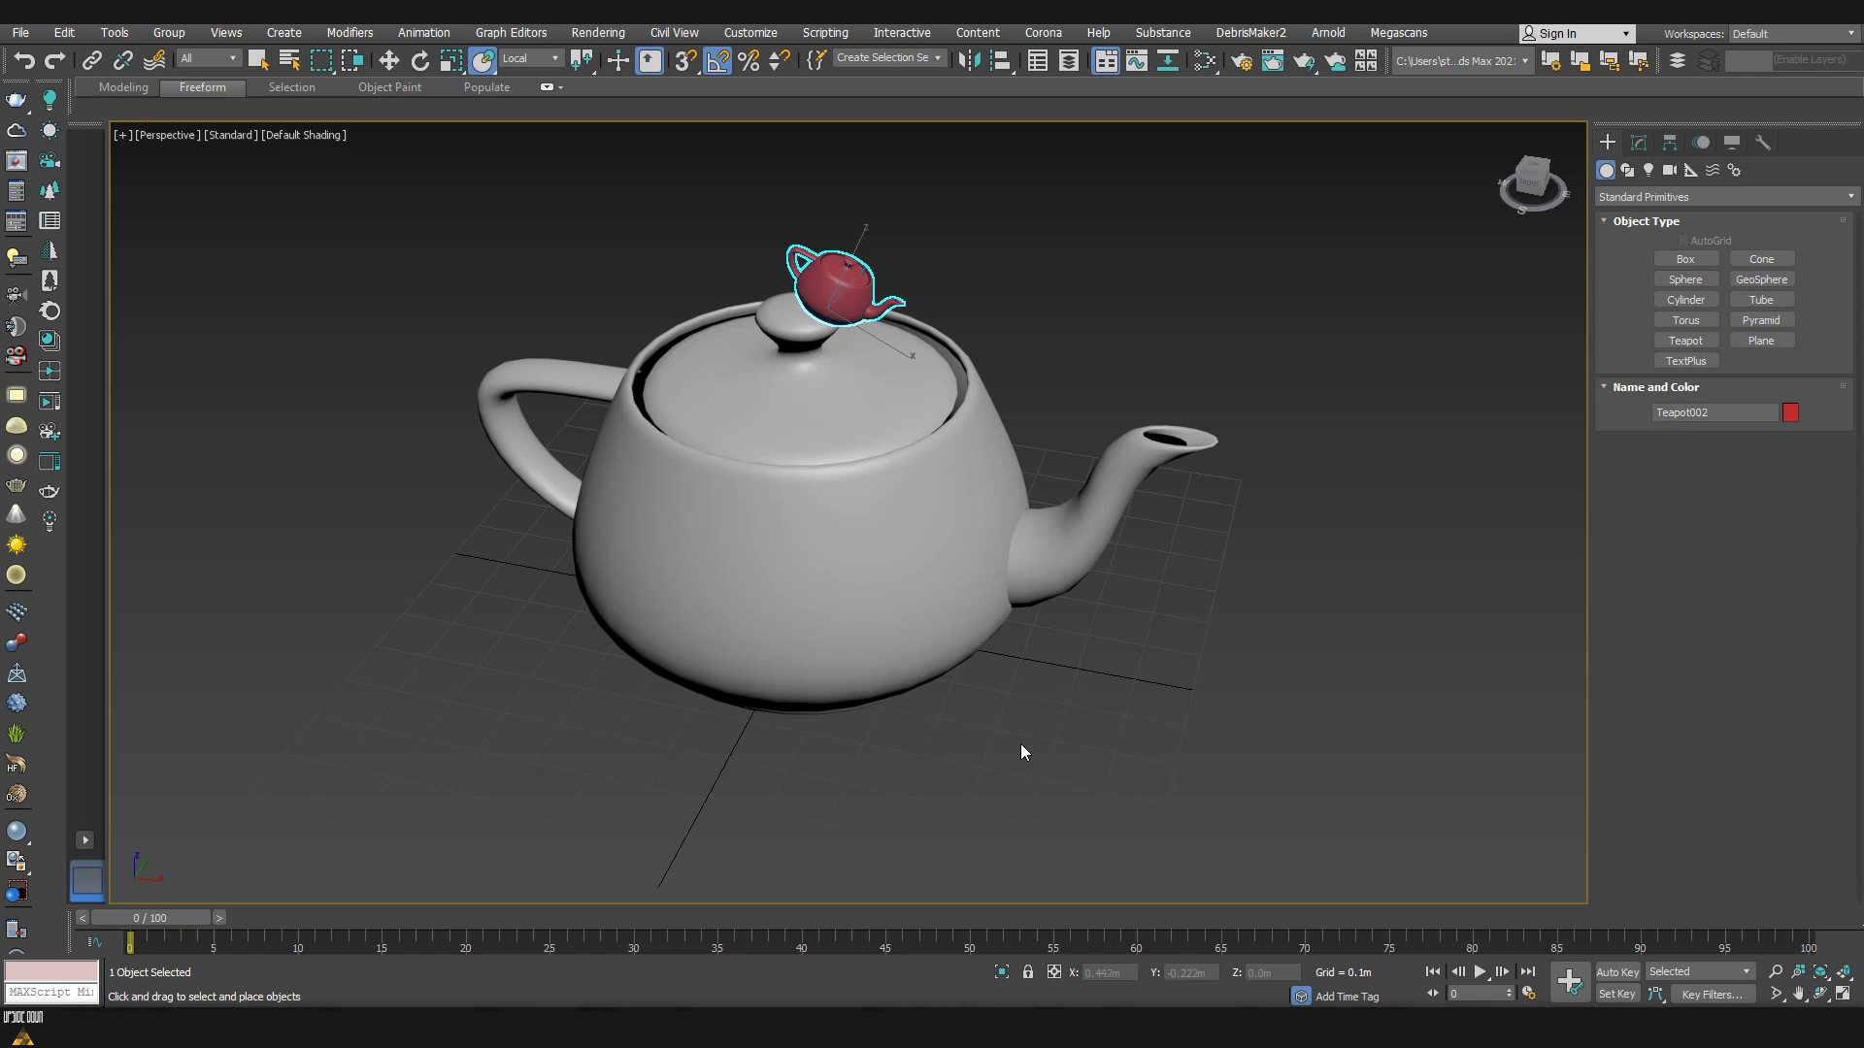
pyautogui.keyDown('alt'); pyautogui.moveTo(1003, 680); pyautogui.dragTo(1116, 760, button='middle'); pyautogui.keyUp('alt')
pyautogui.press('e')
pyautogui.scroll(10, 825, 427)
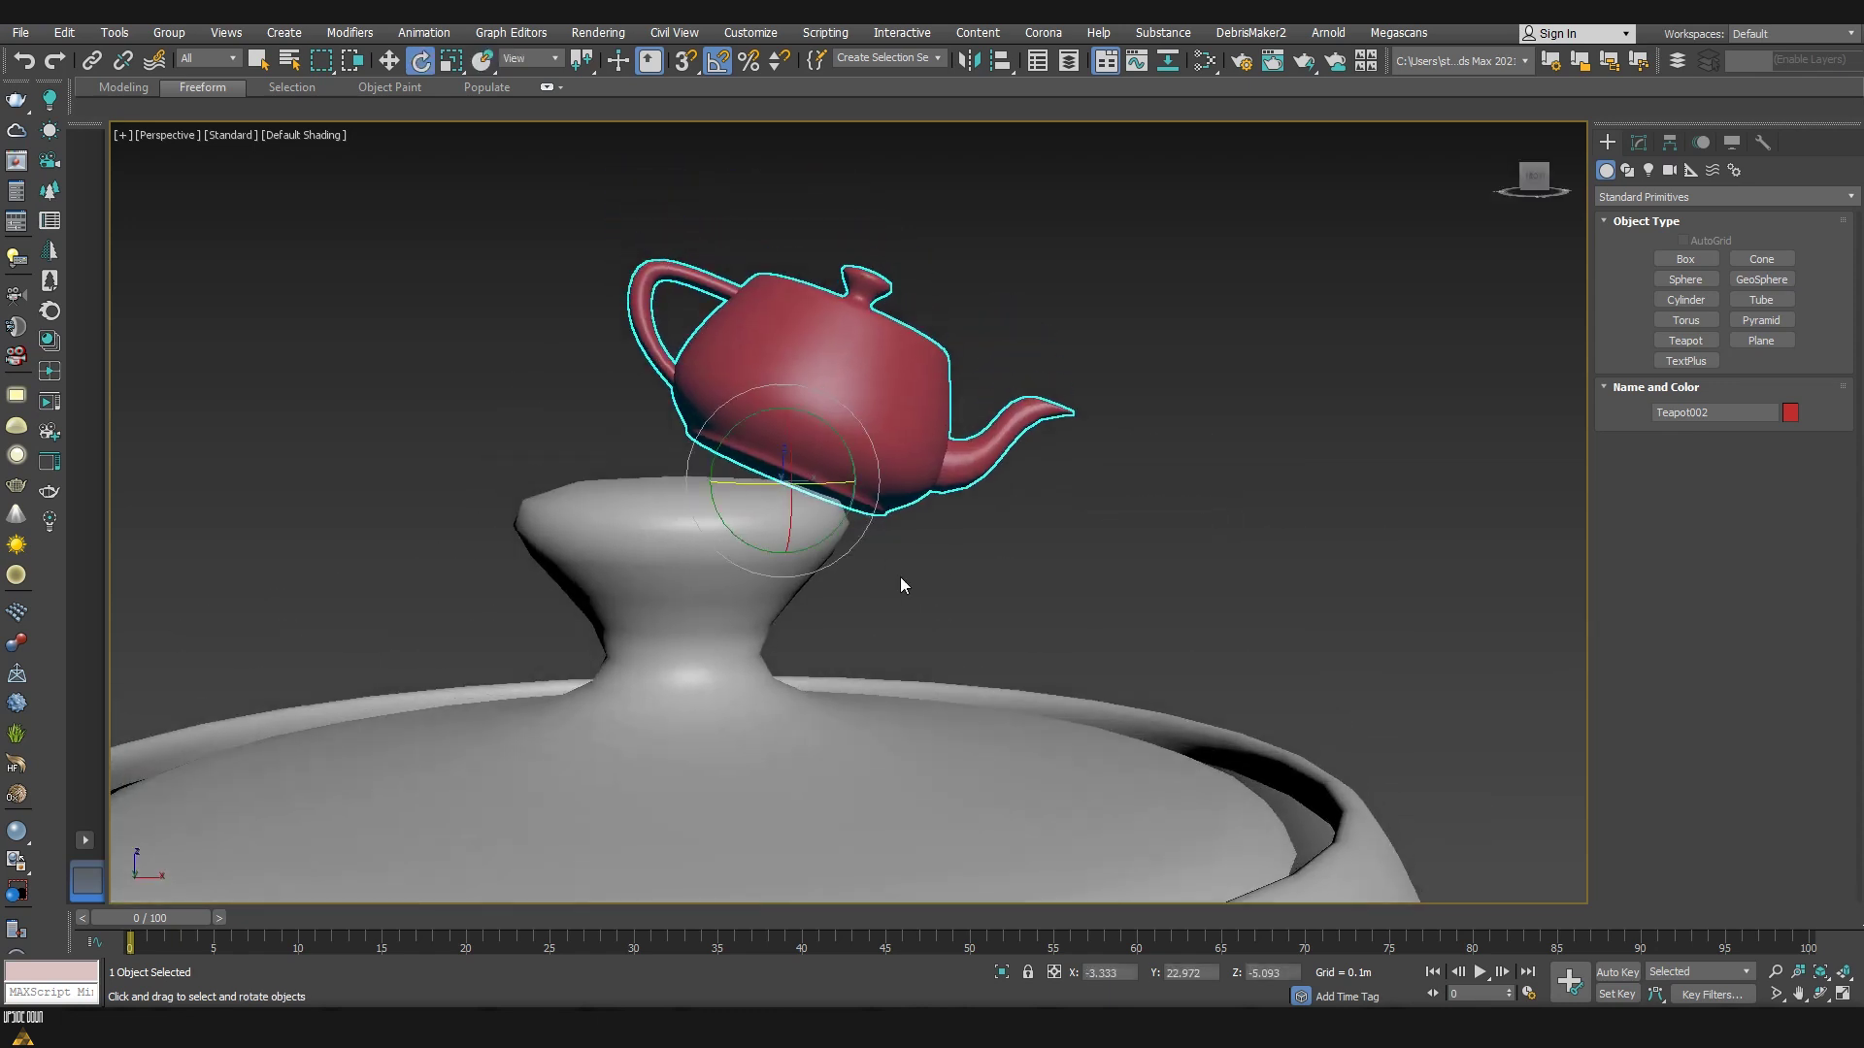
pyautogui.moveTo(856, 452); pyautogui.dragTo(832, 532)
pyautogui.moveTo(784, 439); pyautogui.dragTo(773, 490)
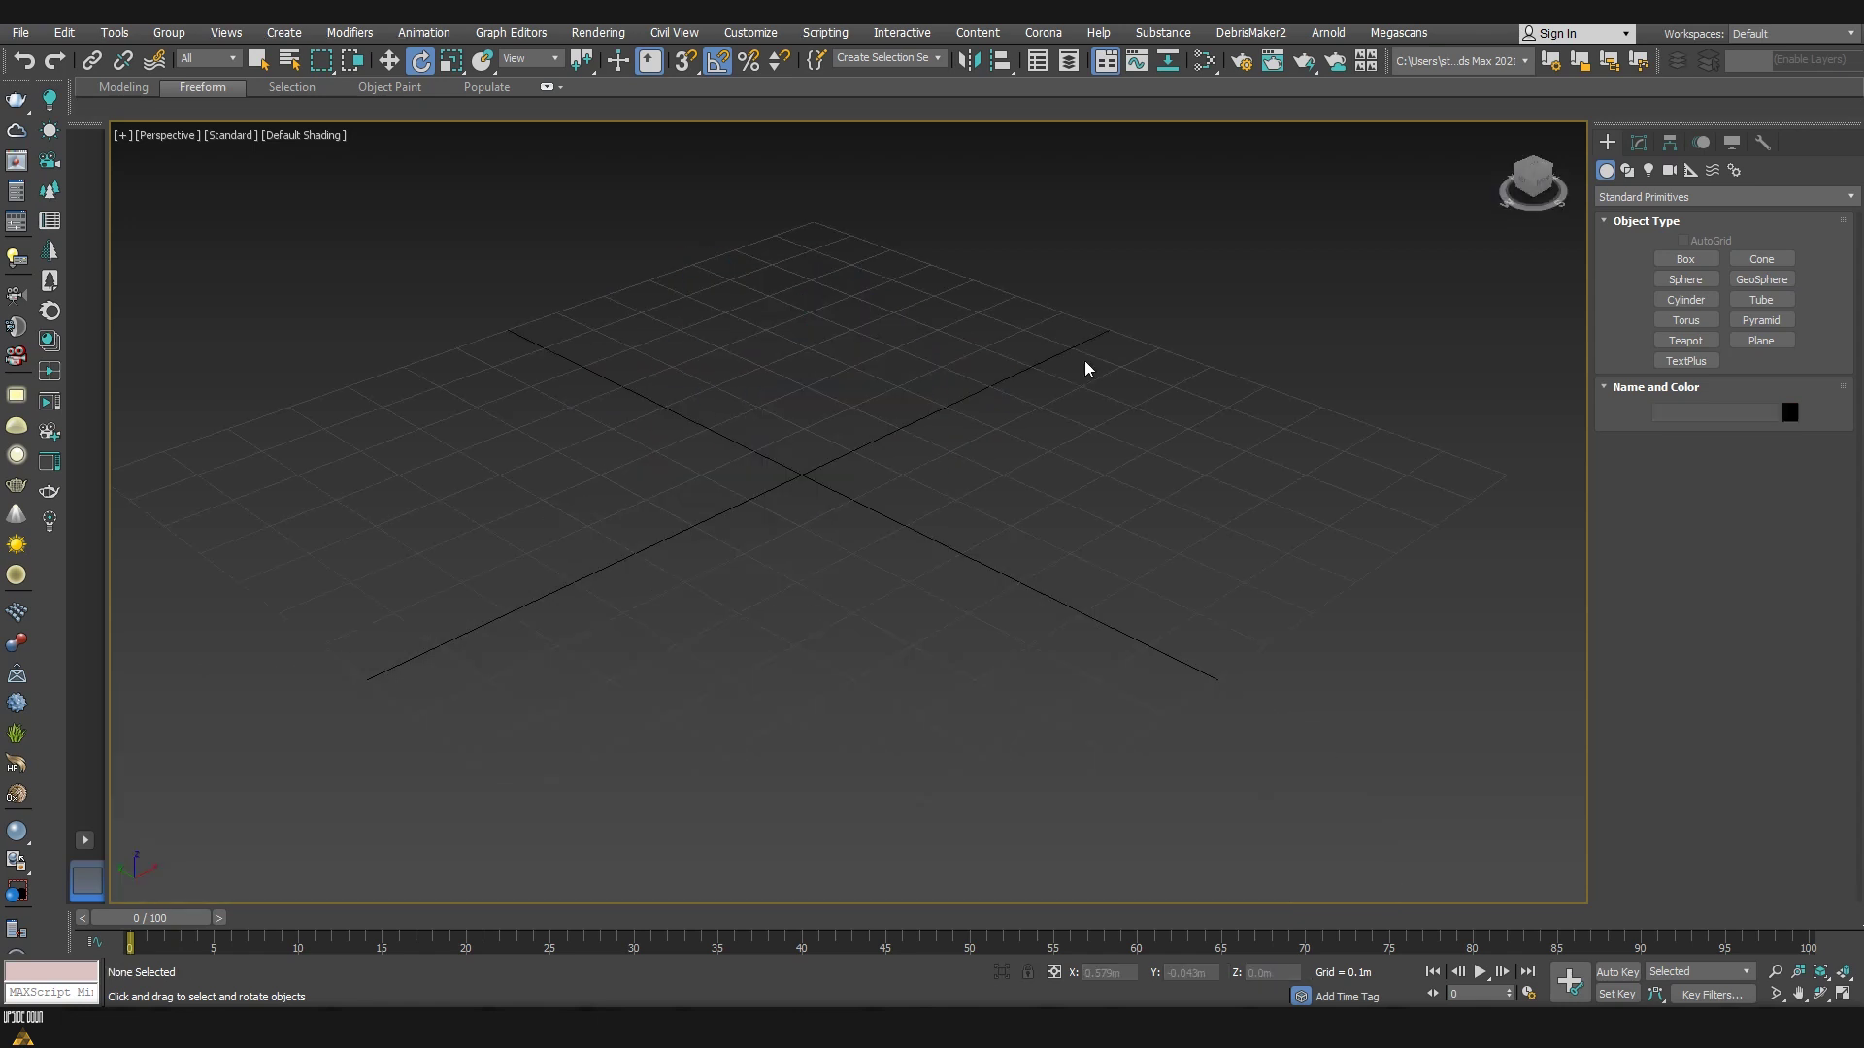
# Step: Show the Splines object types and pick Line to start a new spline
pyautogui.click(1627, 170)
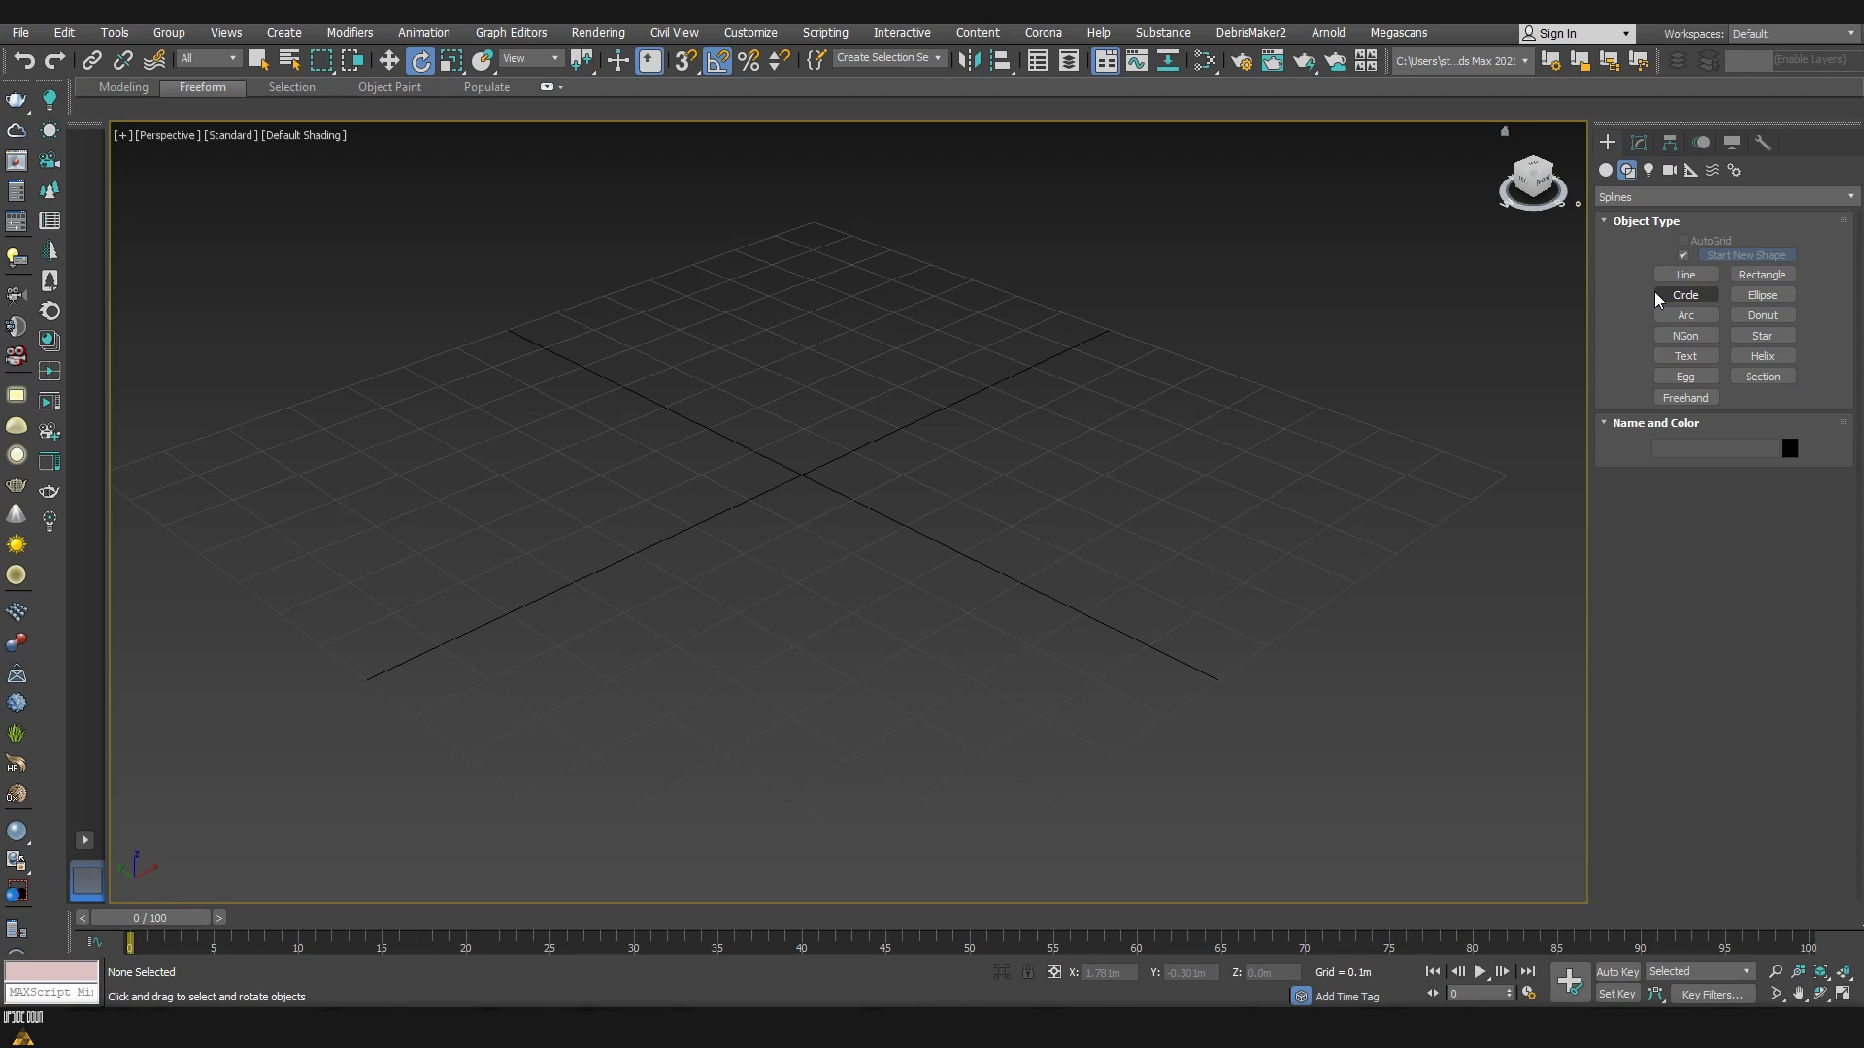
pyautogui.click(1685, 274)
# Step: Draw a ten-point S-shaped vase profile line in the Front view, curling at the top
pyautogui.press('f')
pyautogui.click(830, 634)
pyautogui.click(987, 597)
pyautogui.click(977, 450)
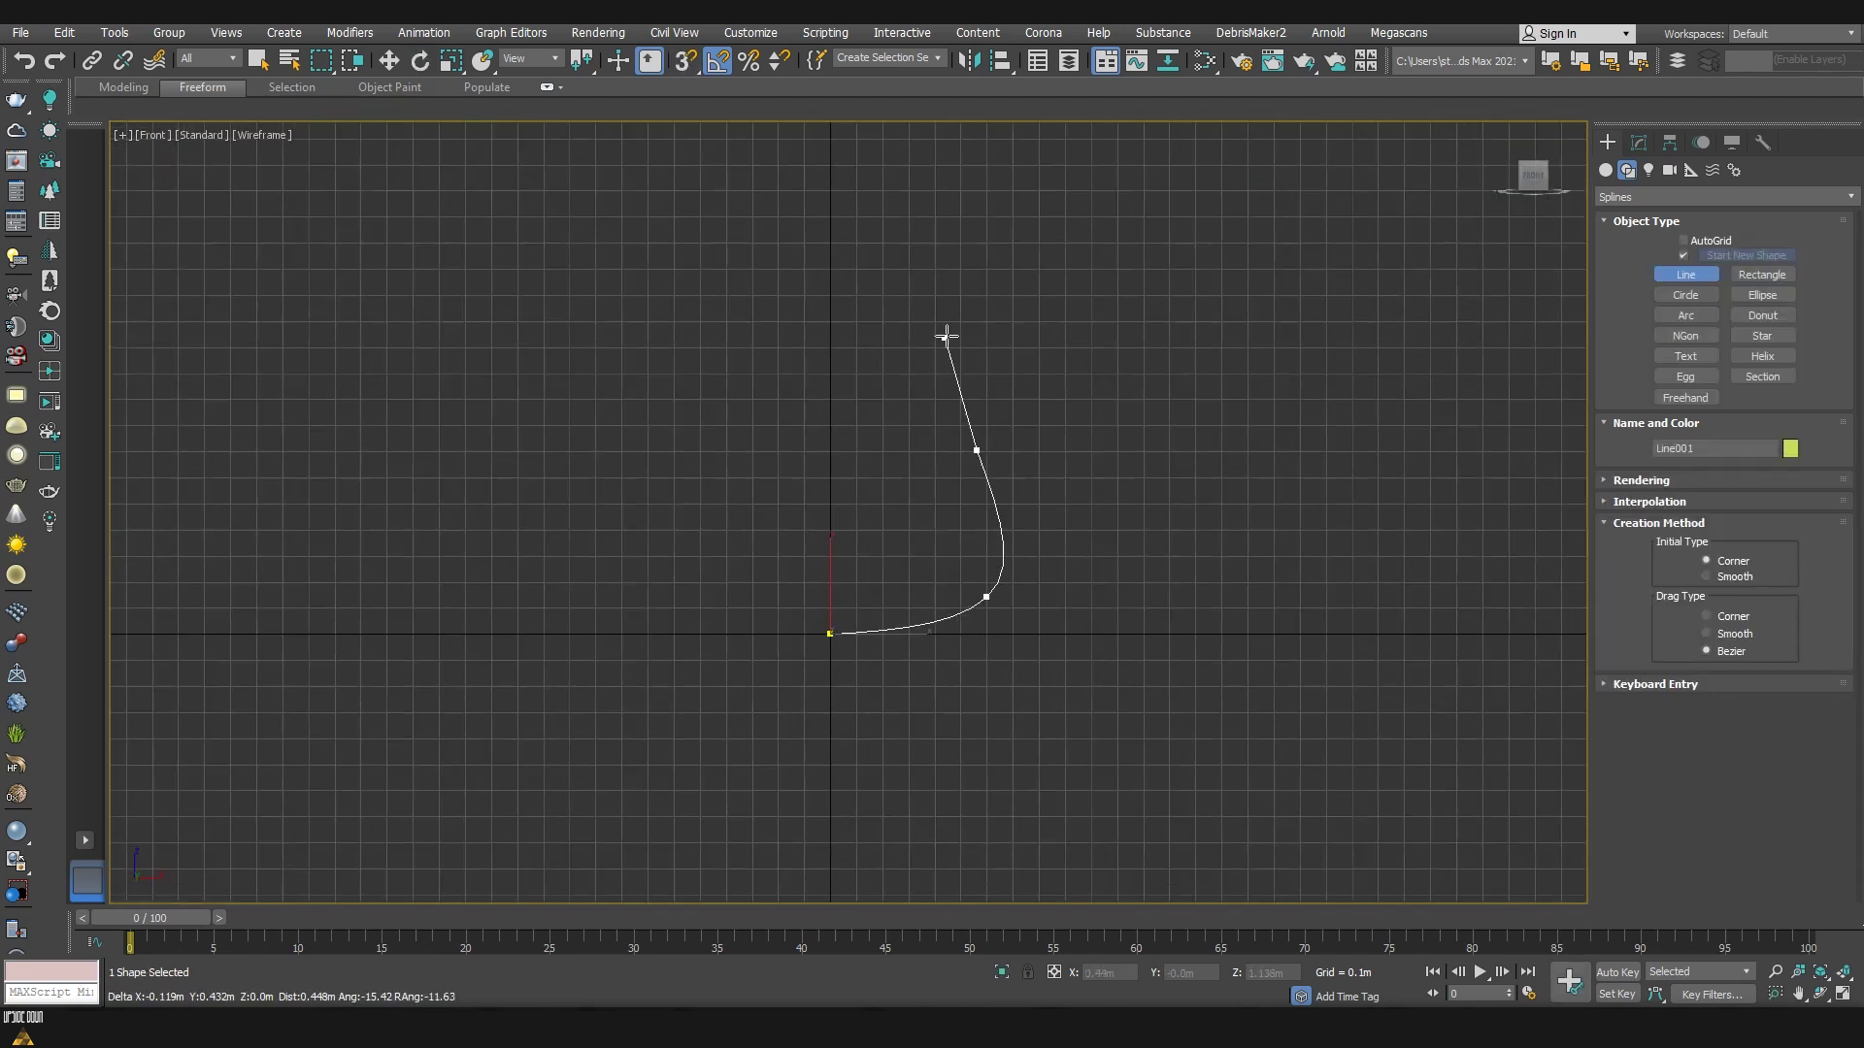
pyautogui.click(923, 336)
pyautogui.click(996, 291)
pyautogui.click(938, 275)
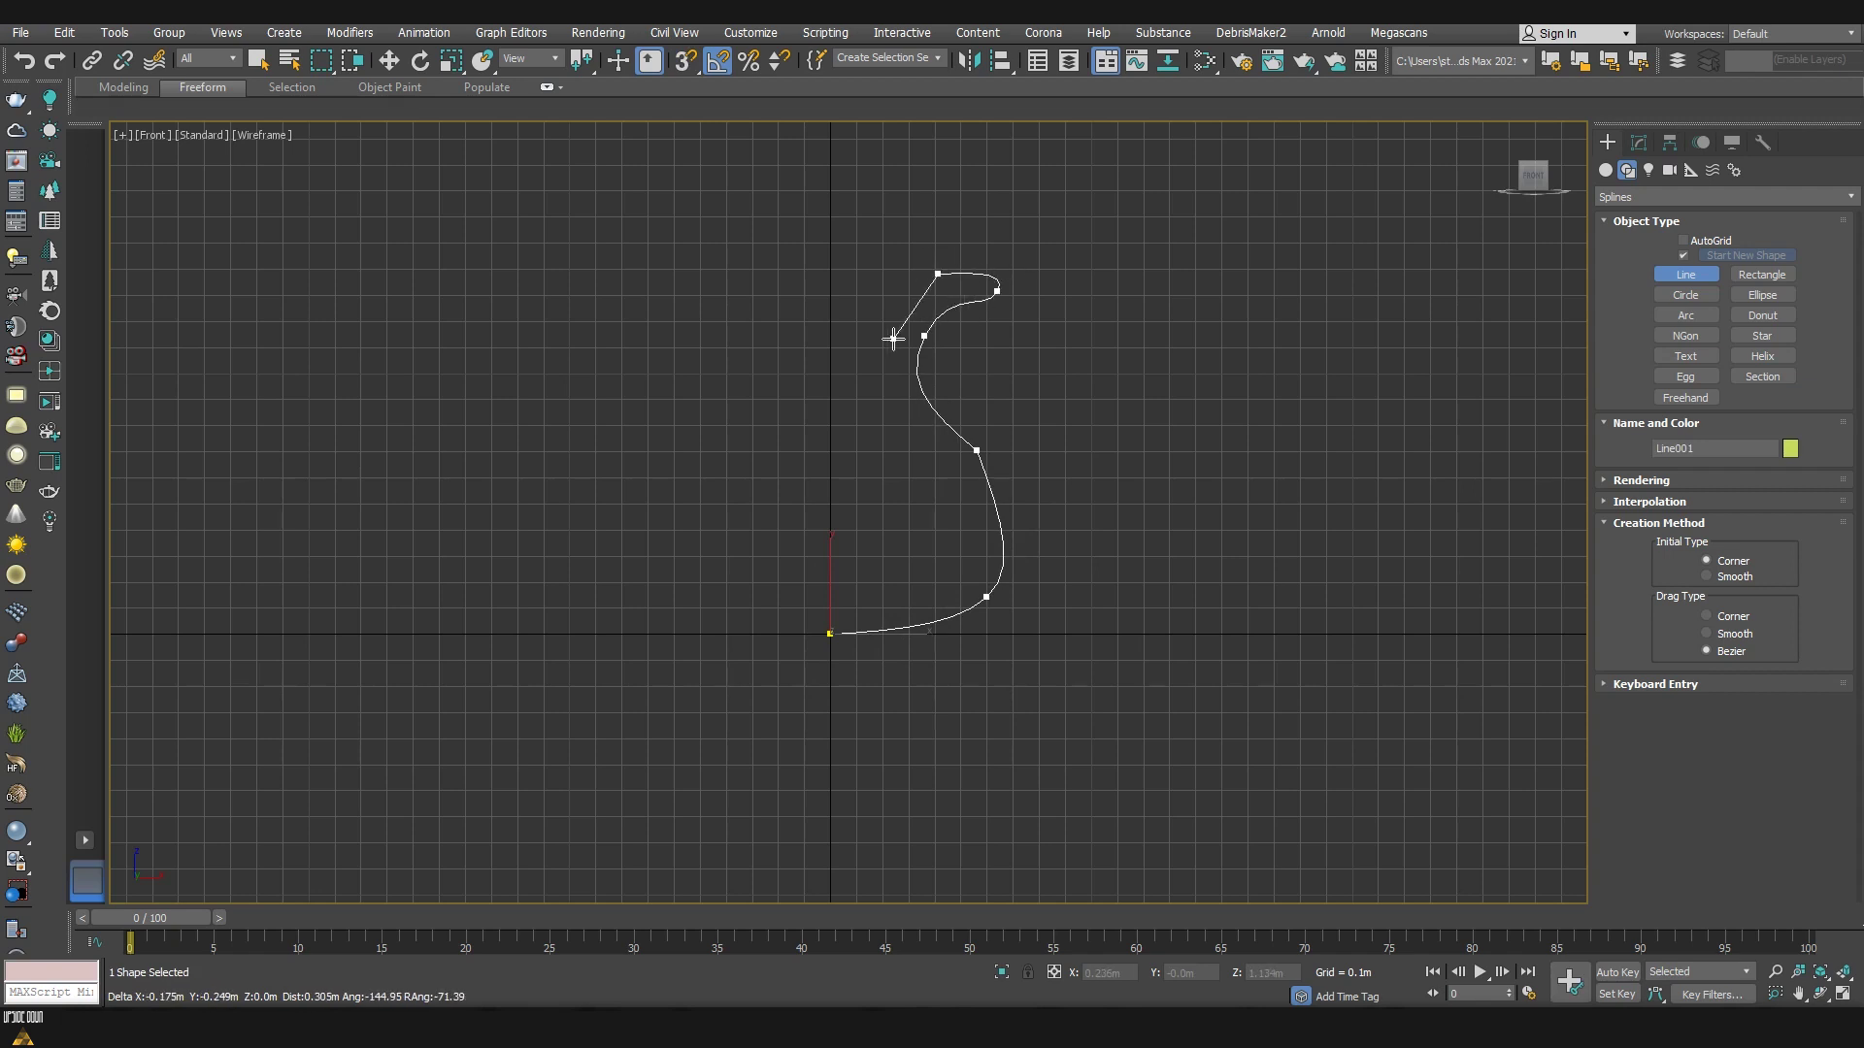
pyautogui.click(896, 353)
pyautogui.click(960, 464)
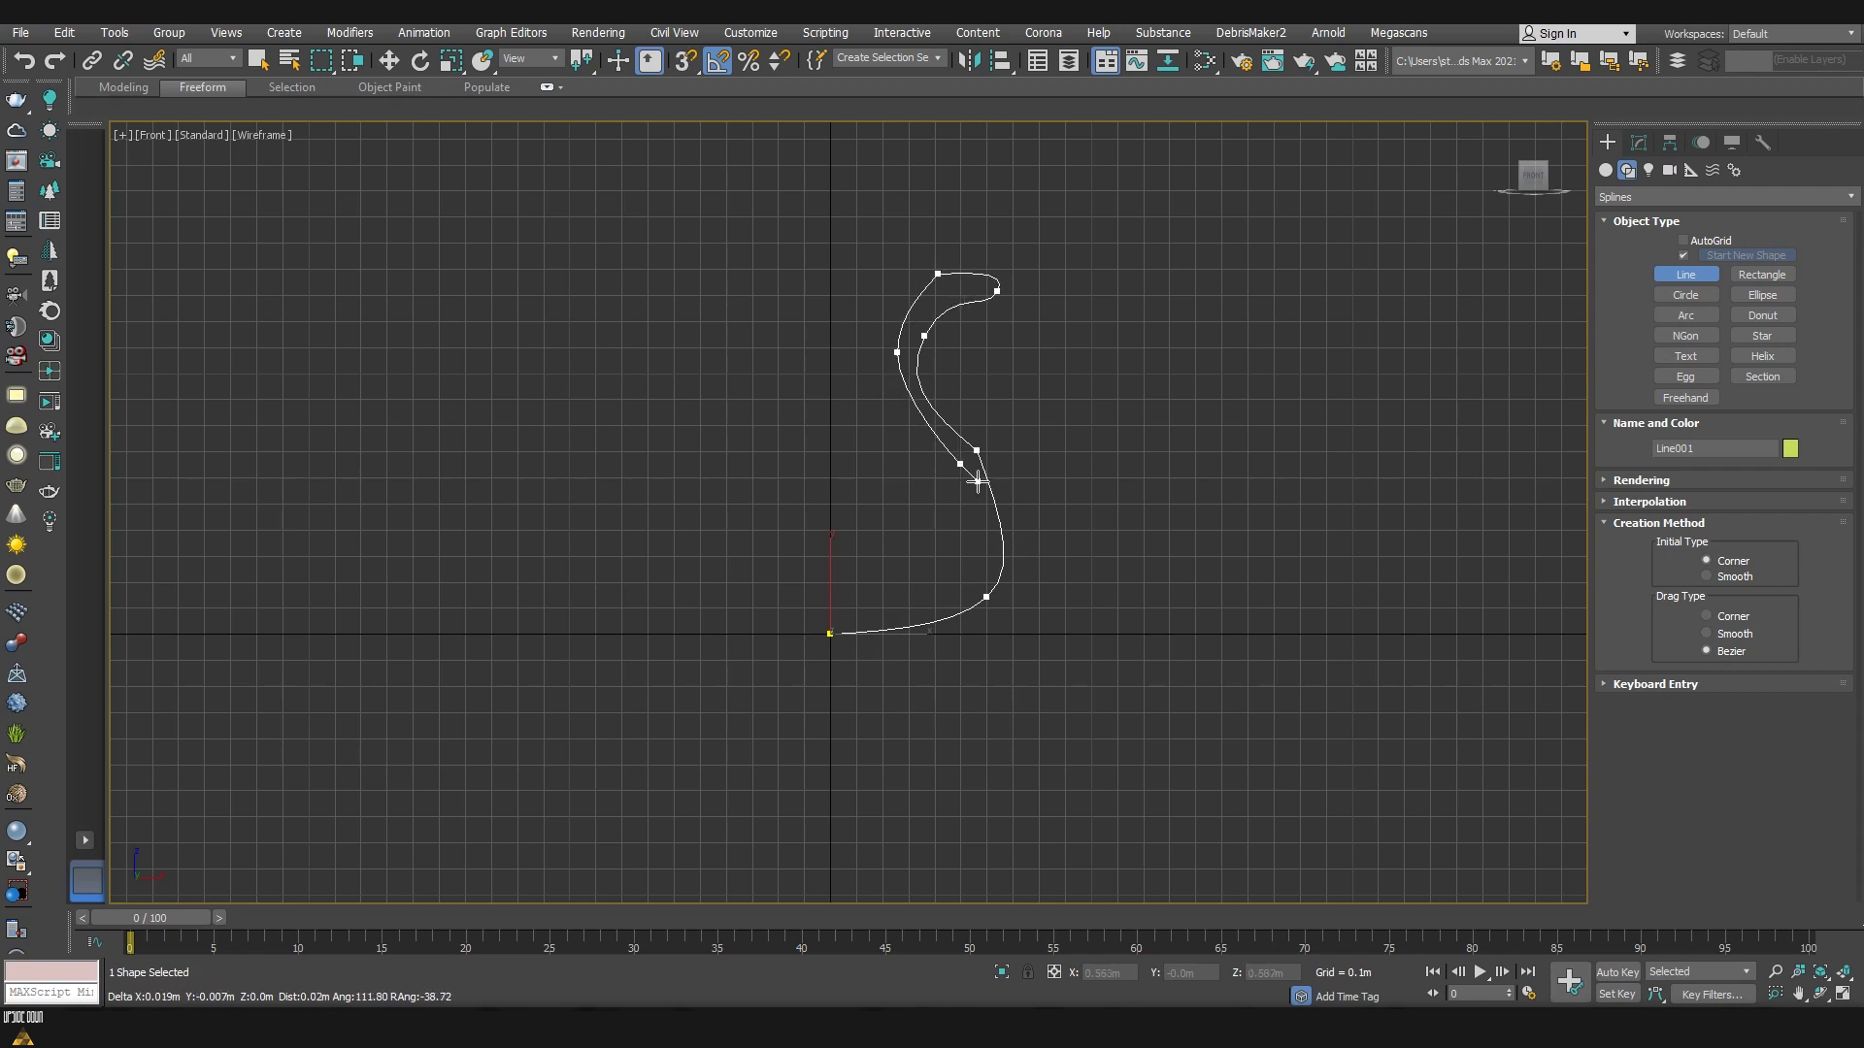
pyautogui.click(970, 595)
pyautogui.click(828, 611)
pyautogui.rightClick(852, 665)
# Step: Adjust the profile's vertices, then show the lathed vase in Perspective with edged faces on
pyautogui.press('e')
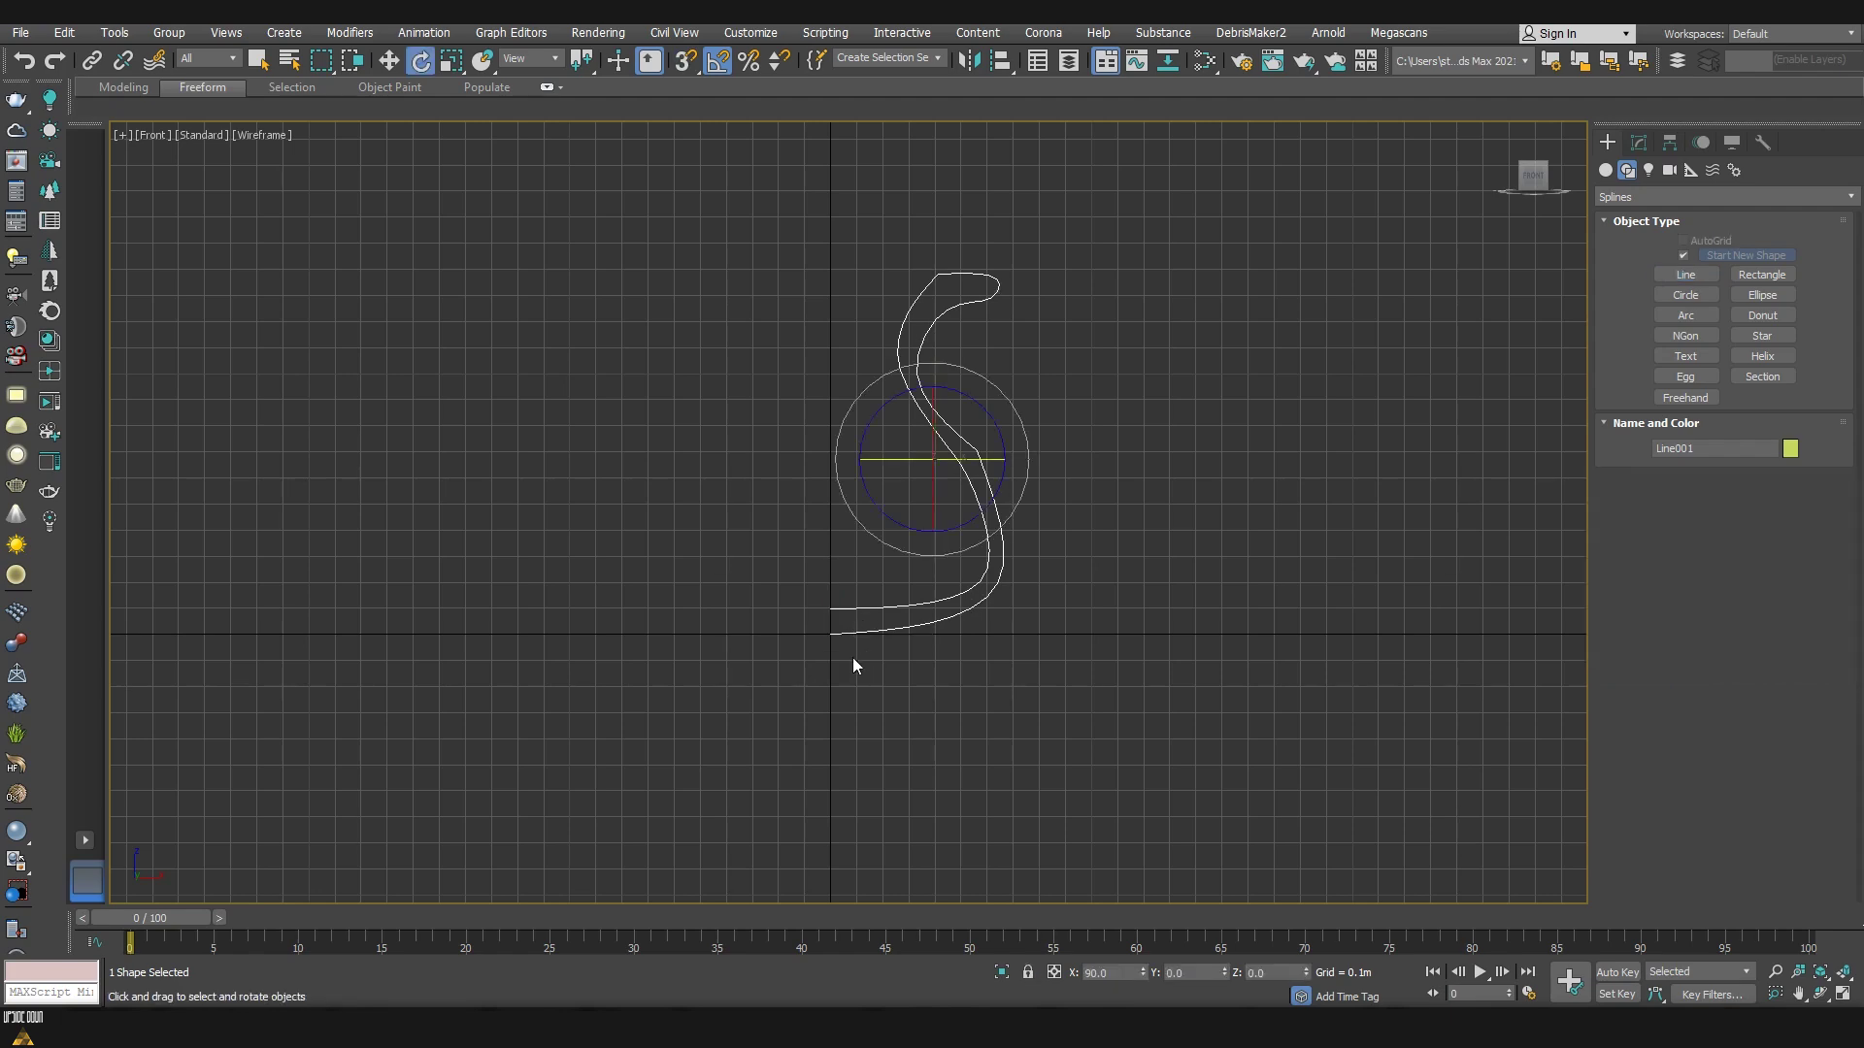
pyautogui.press('1')
pyautogui.press('w')
pyautogui.scroll(5, 911, 608)
pyautogui.scroll(-4, 970, 505)
pyautogui.click(914, 286)
pyautogui.click(1007, 583)
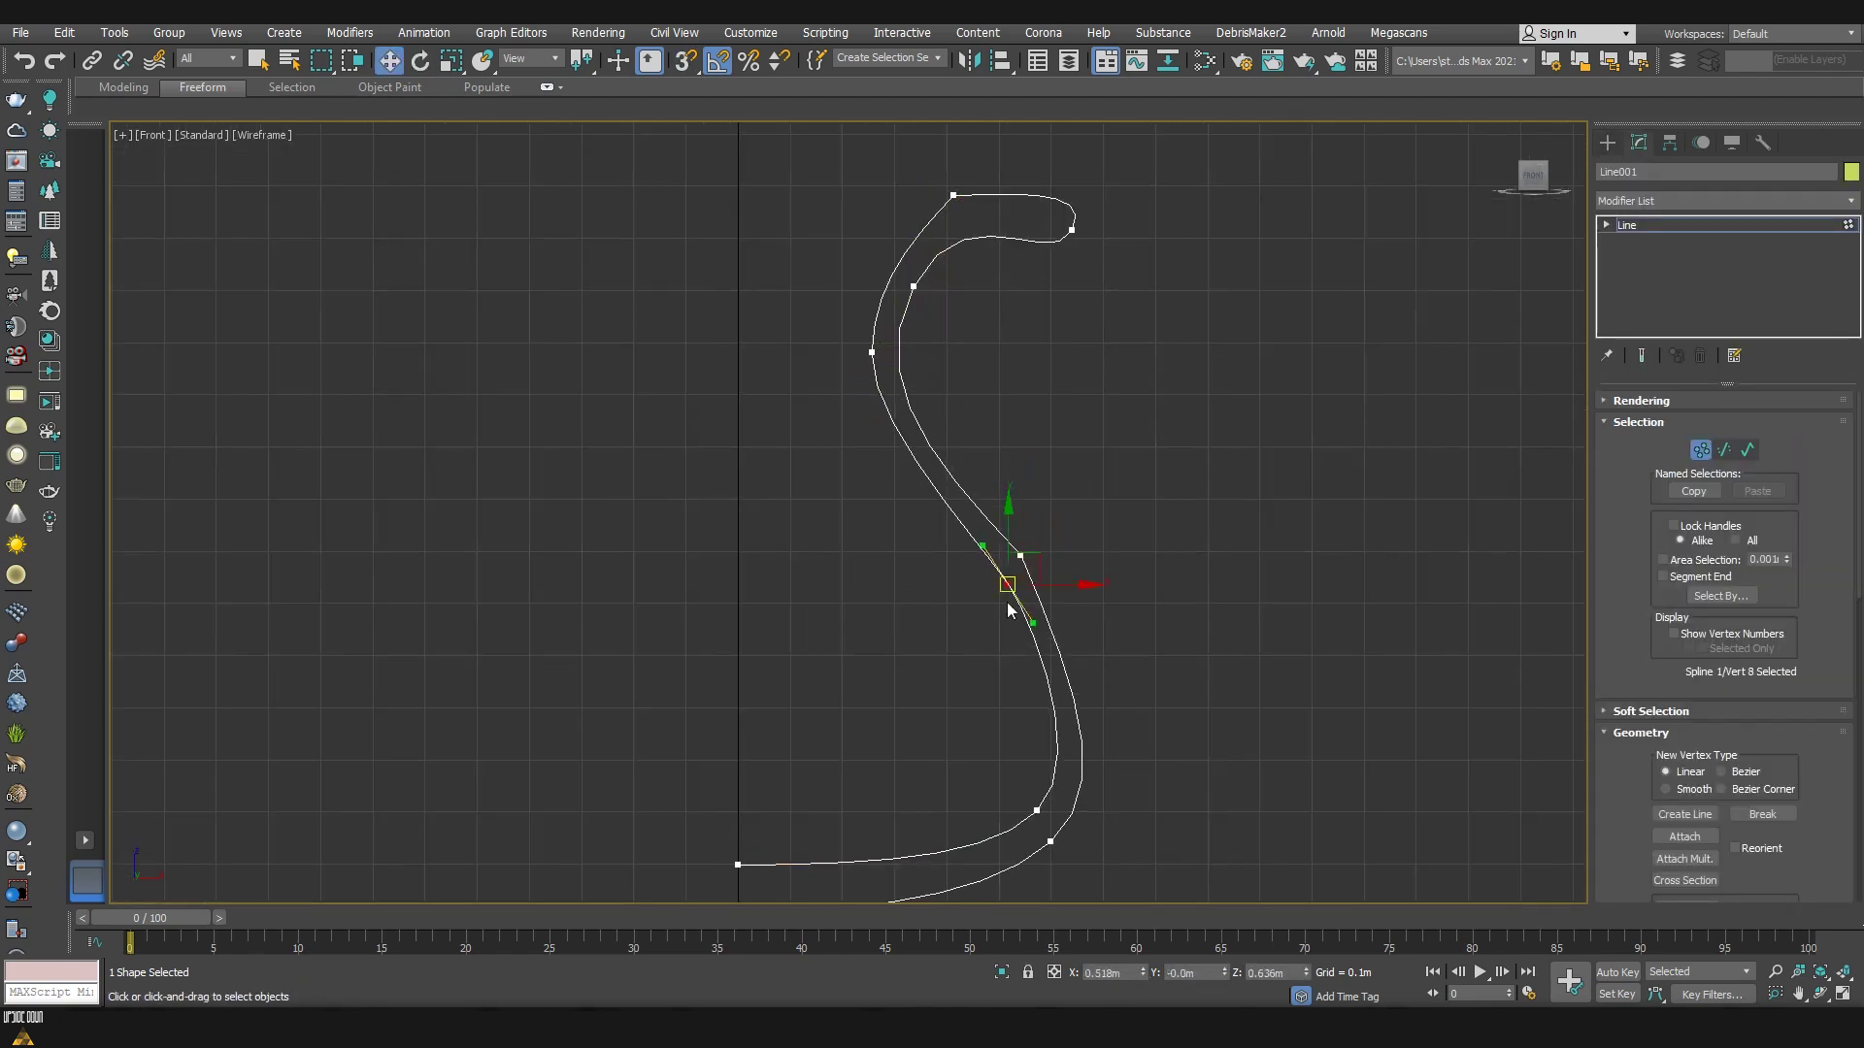
pyautogui.scroll(-3, 881, 653)
pyautogui.press('p')
pyautogui.click(1687, 200)
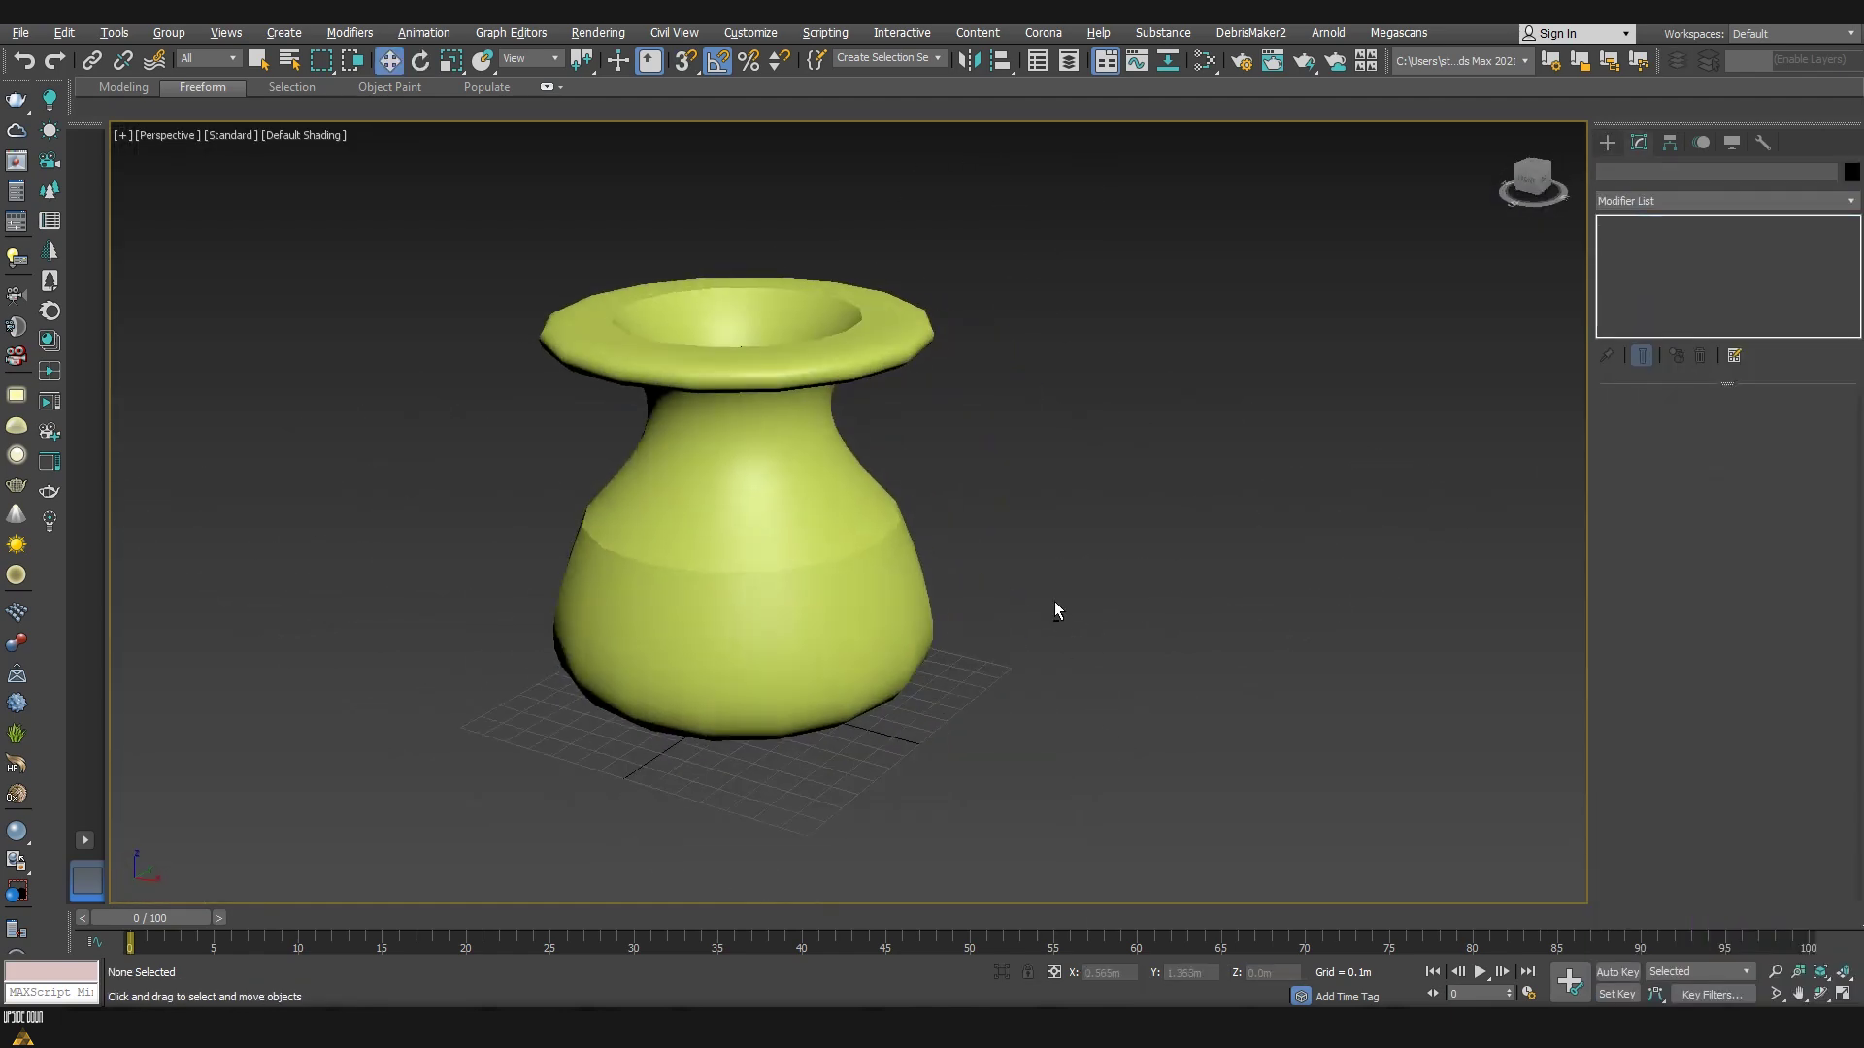
pyautogui.press('F4')
pyautogui.scroll(-3, 1068, 641)
# Step: Select the vase, toggle the Lathe modifier's visibility, and orbit to a flatter angle
pyautogui.scroll(4, 1141, 743)
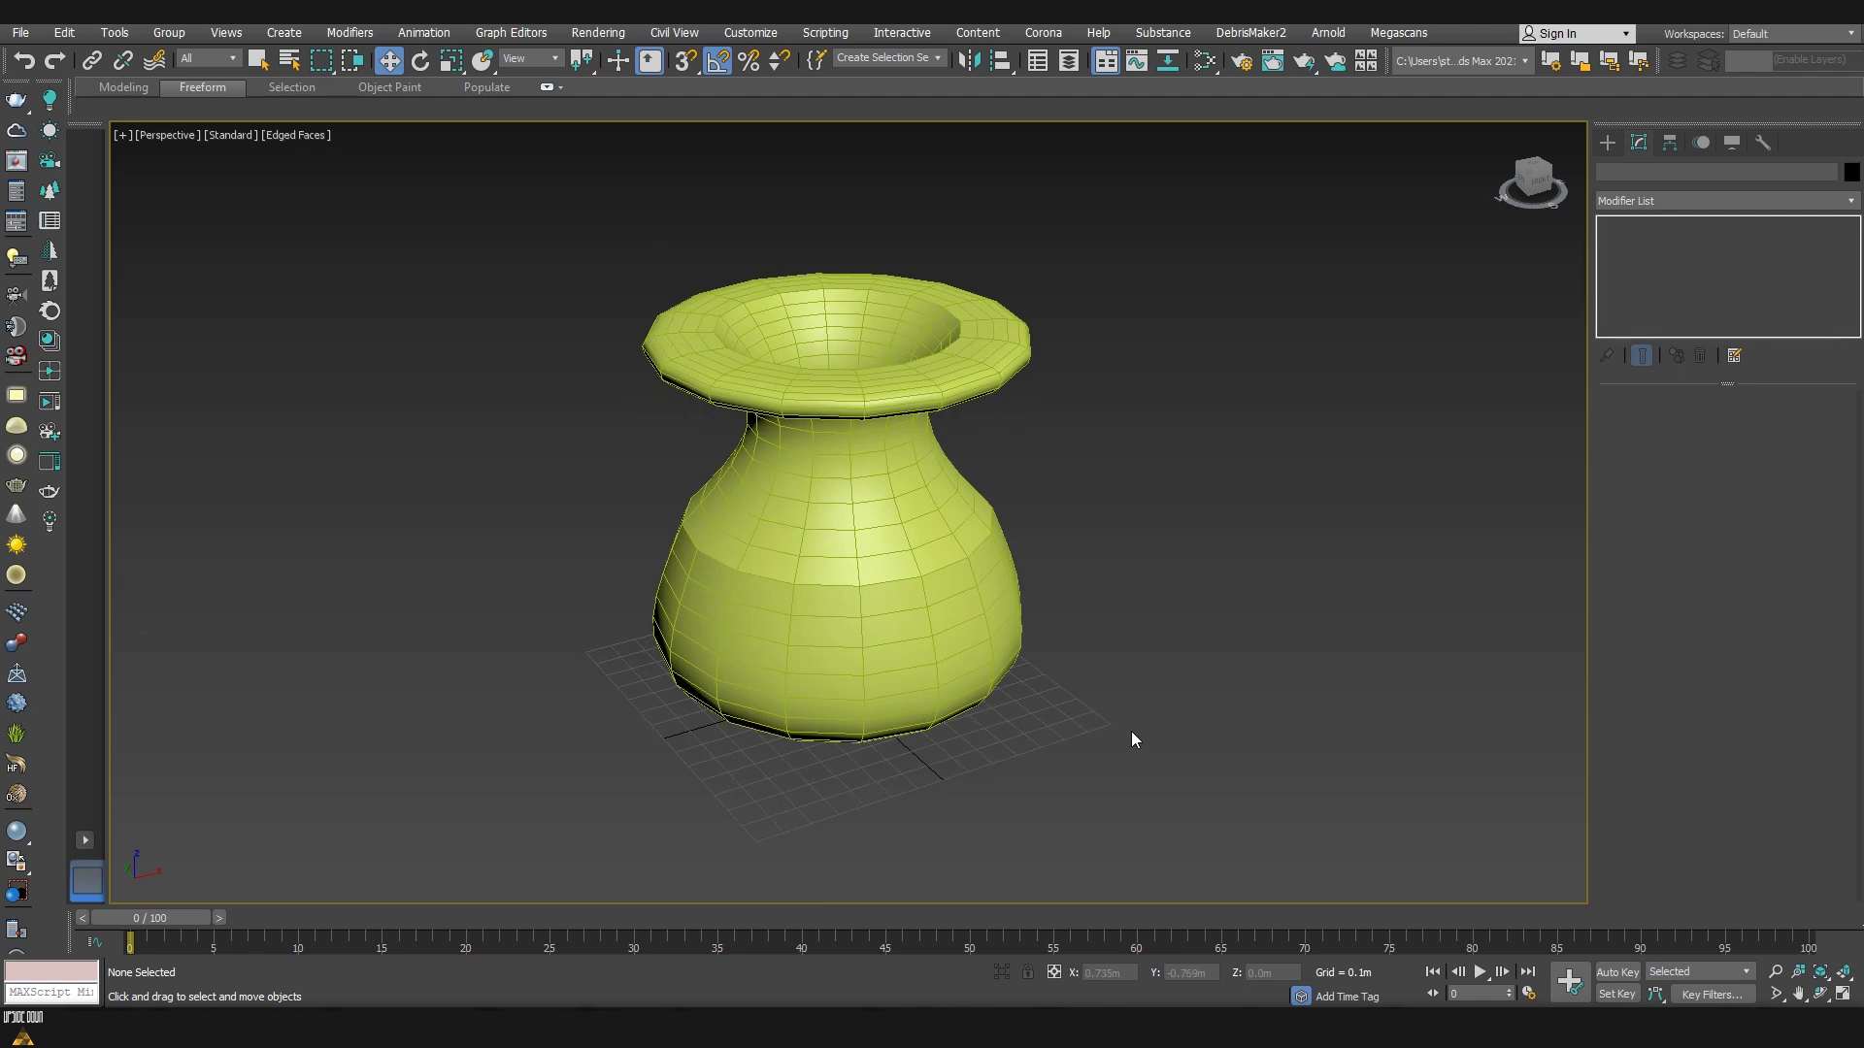
pyautogui.hotkey('ctrl', 'a')
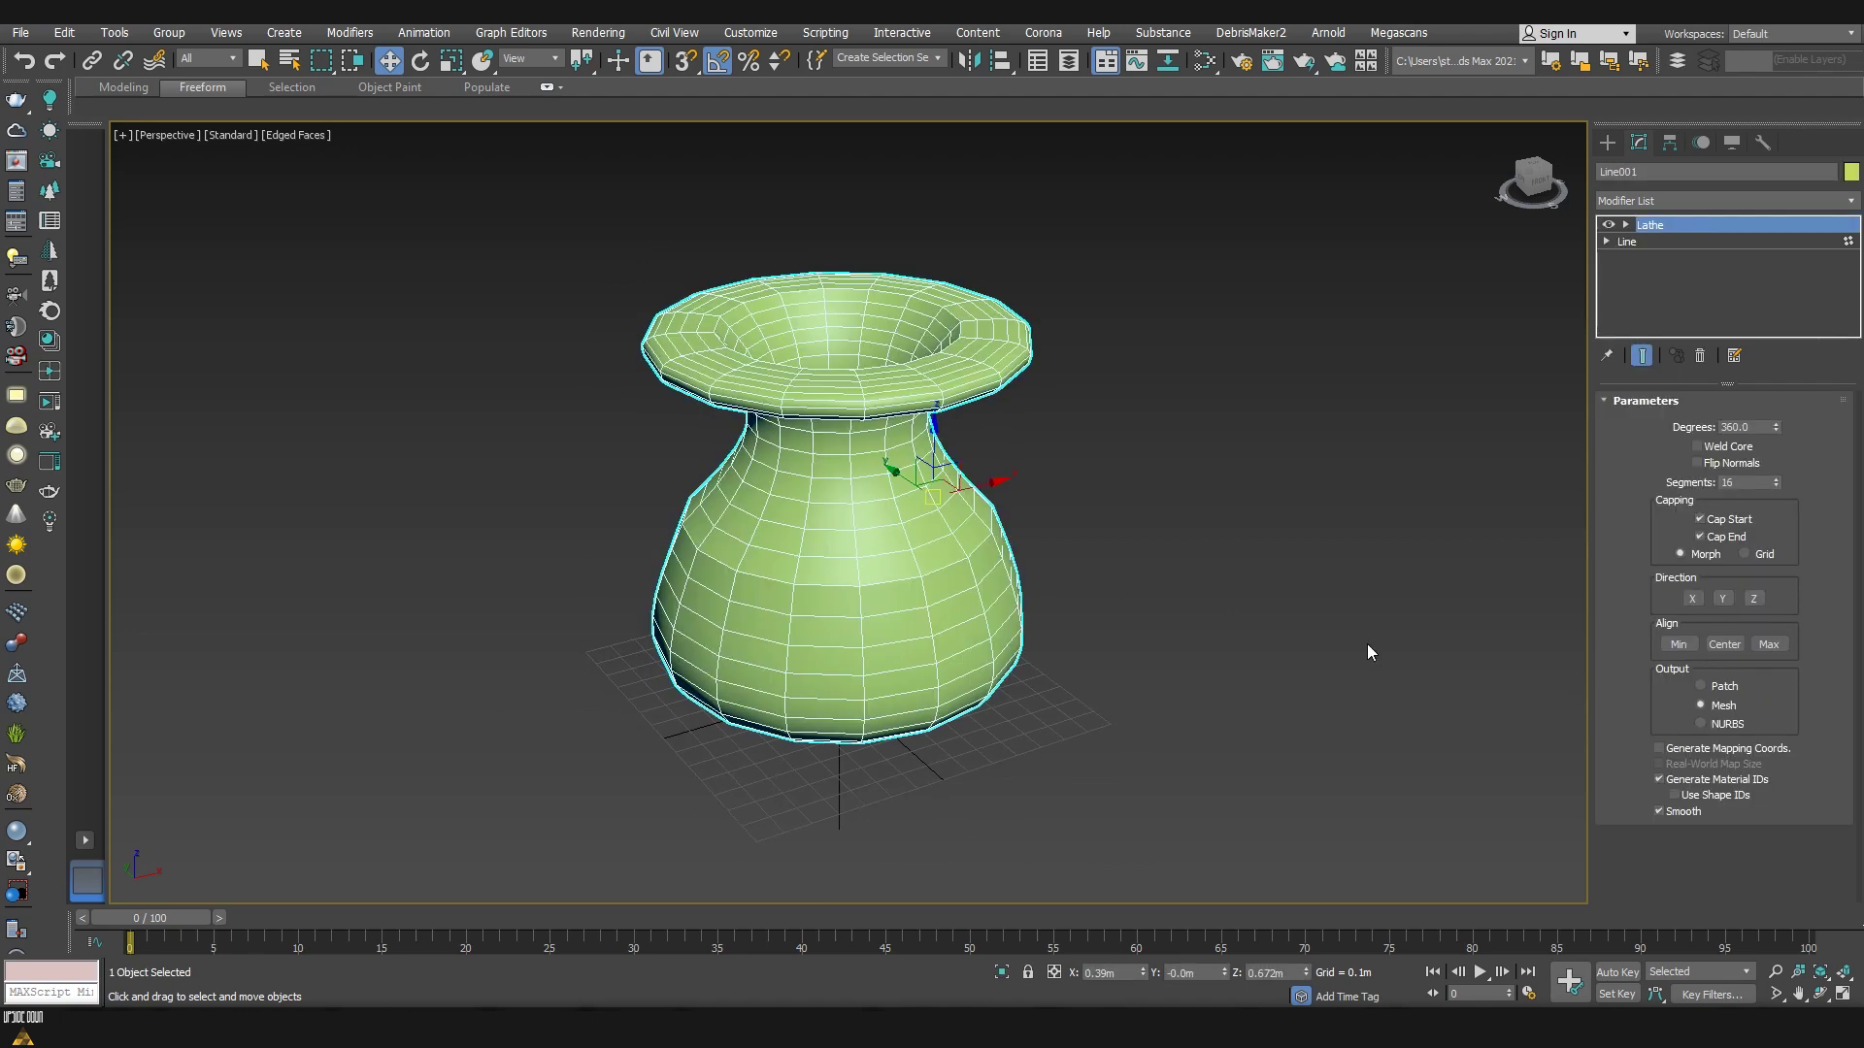
pyautogui.click(1609, 226)
pyautogui.keyDown('alt'); pyautogui.moveTo(1174, 470); pyautogui.dragTo(1019, 500, button='middle'); pyautogui.keyUp('alt')
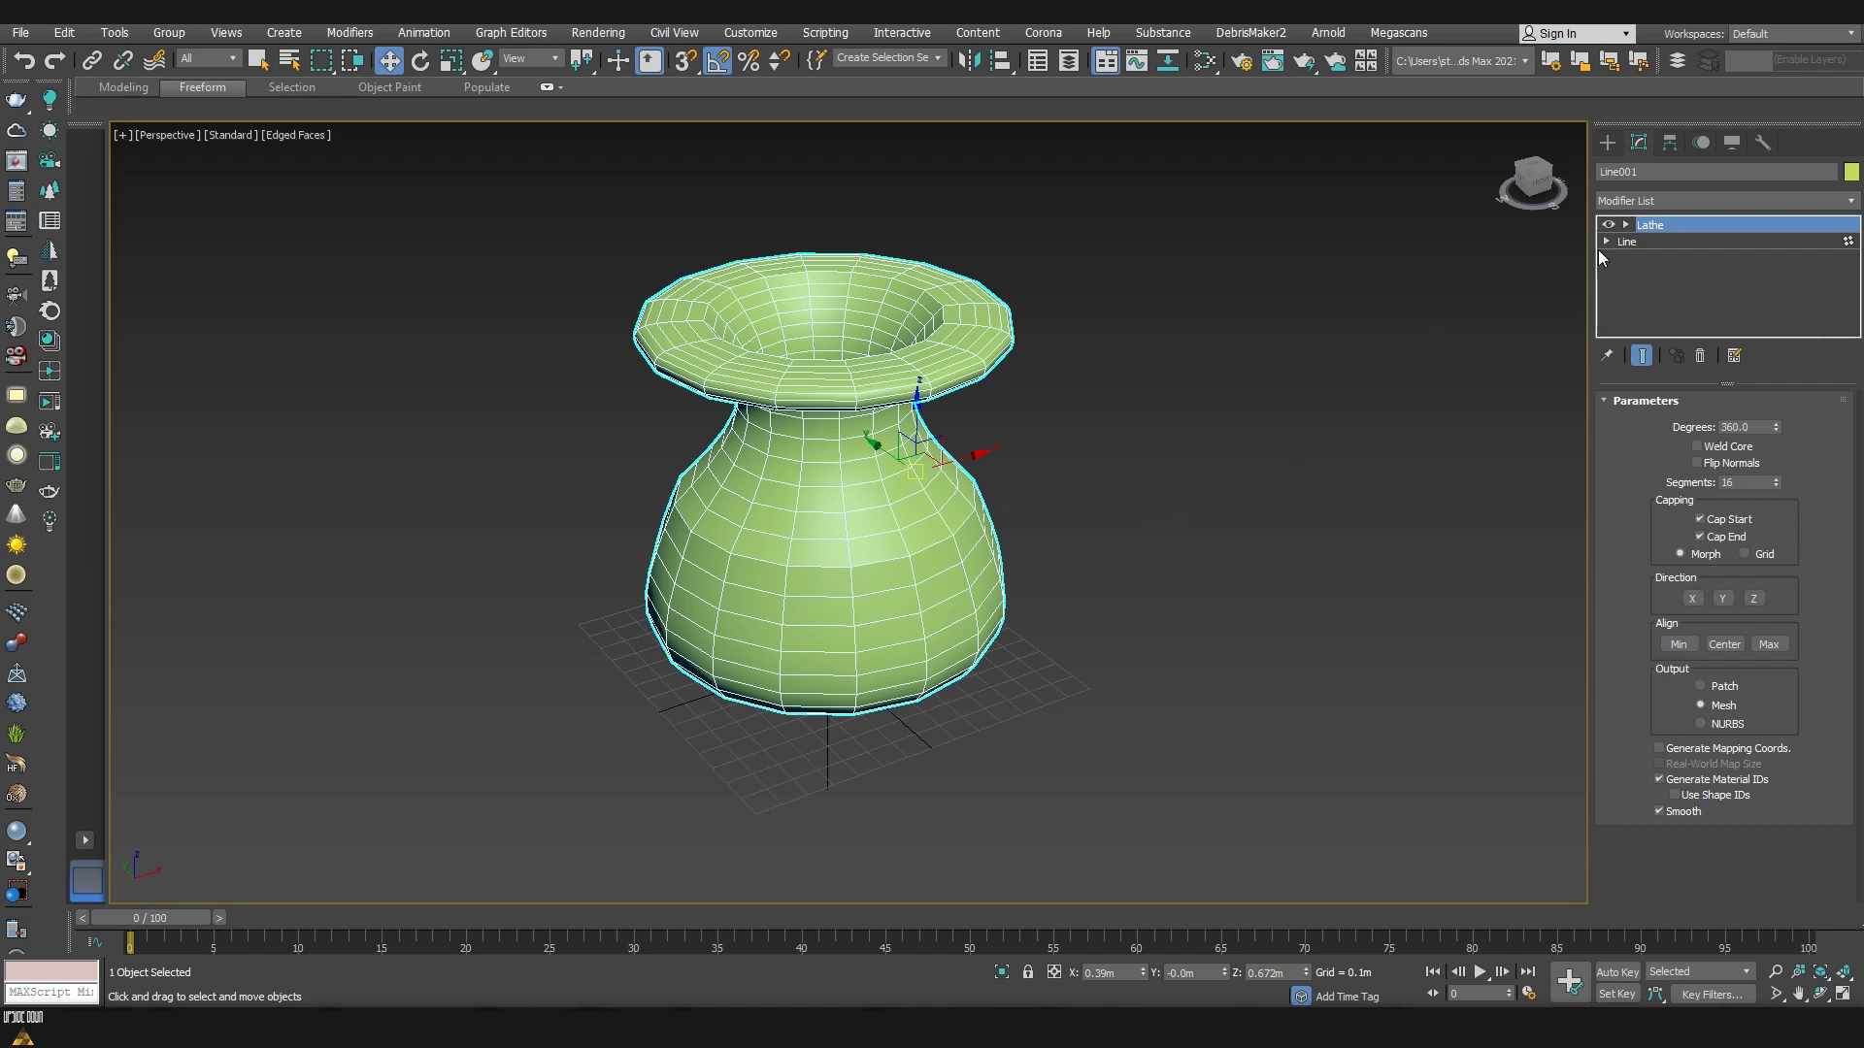
pyautogui.click(1692, 200)
pyautogui.click(1693, 200)
# Step: Add Edit Poly to the vase, pick one side edge, and grow it into a 64-edge ring
pyautogui.click(1692, 200)
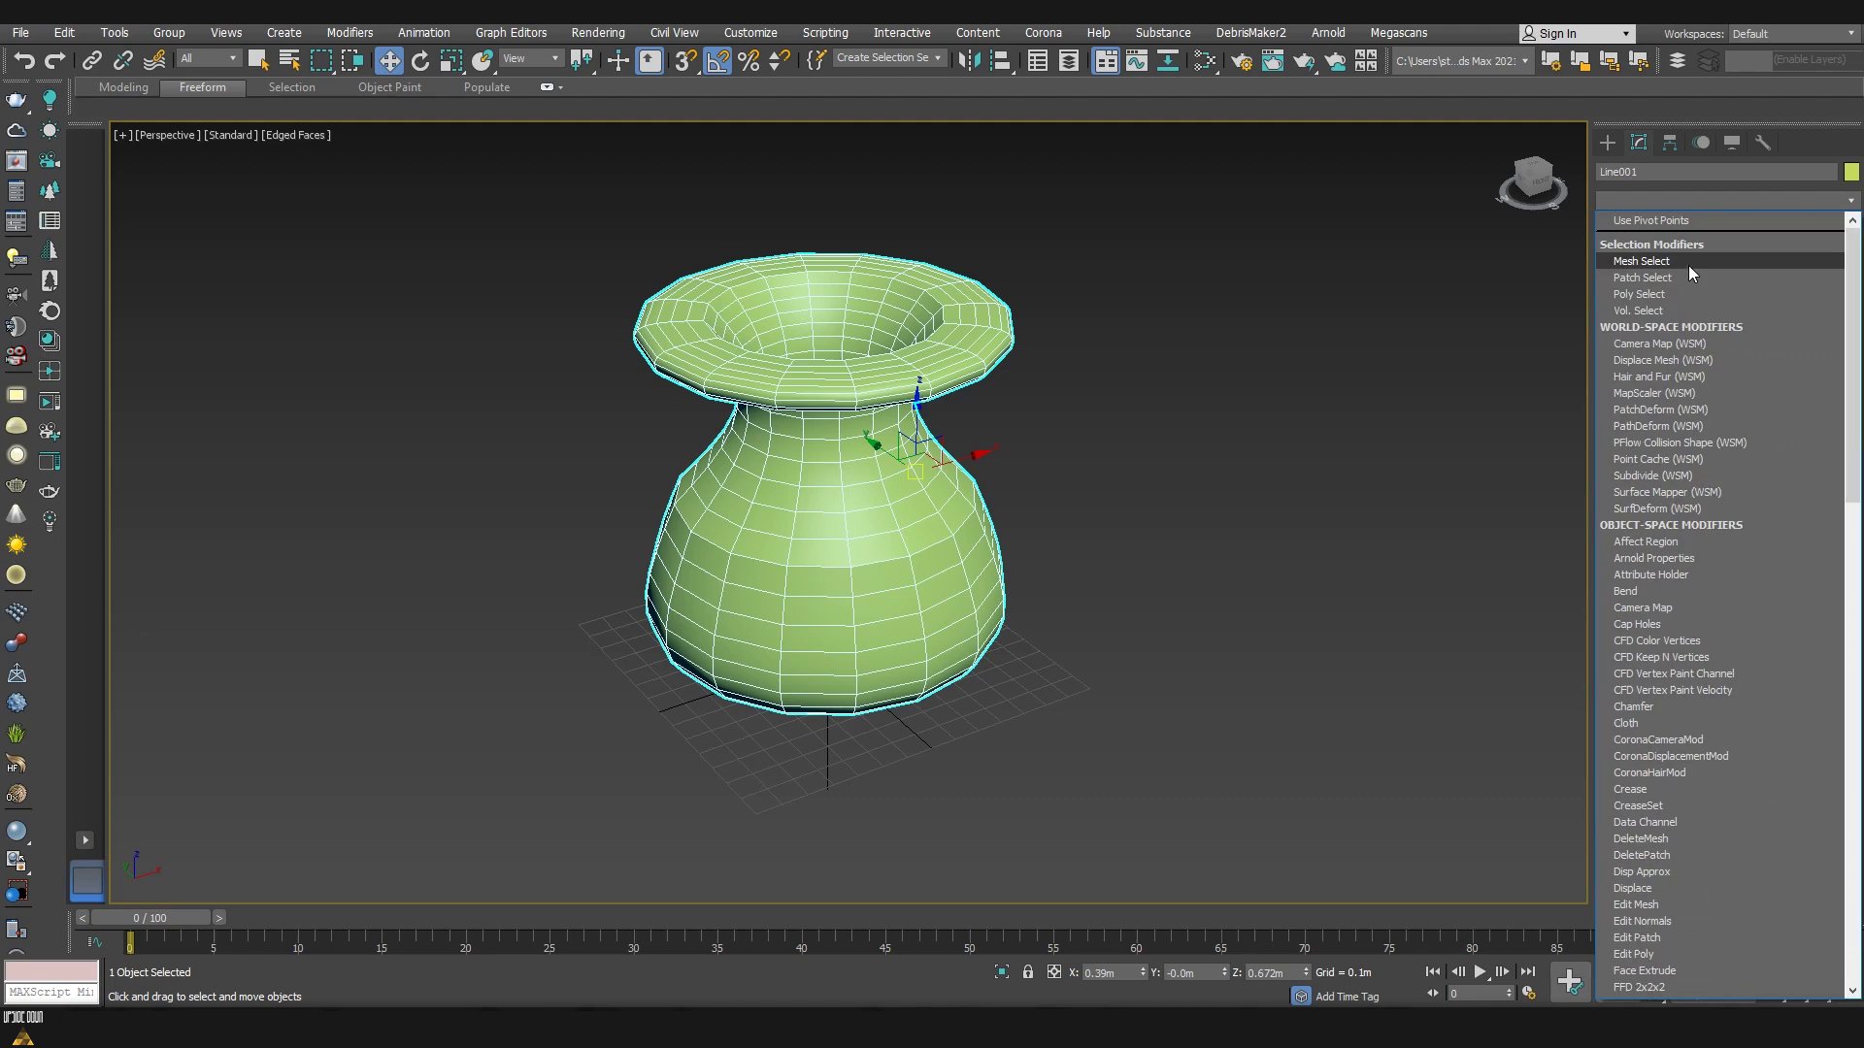
pyautogui.click(1657, 268)
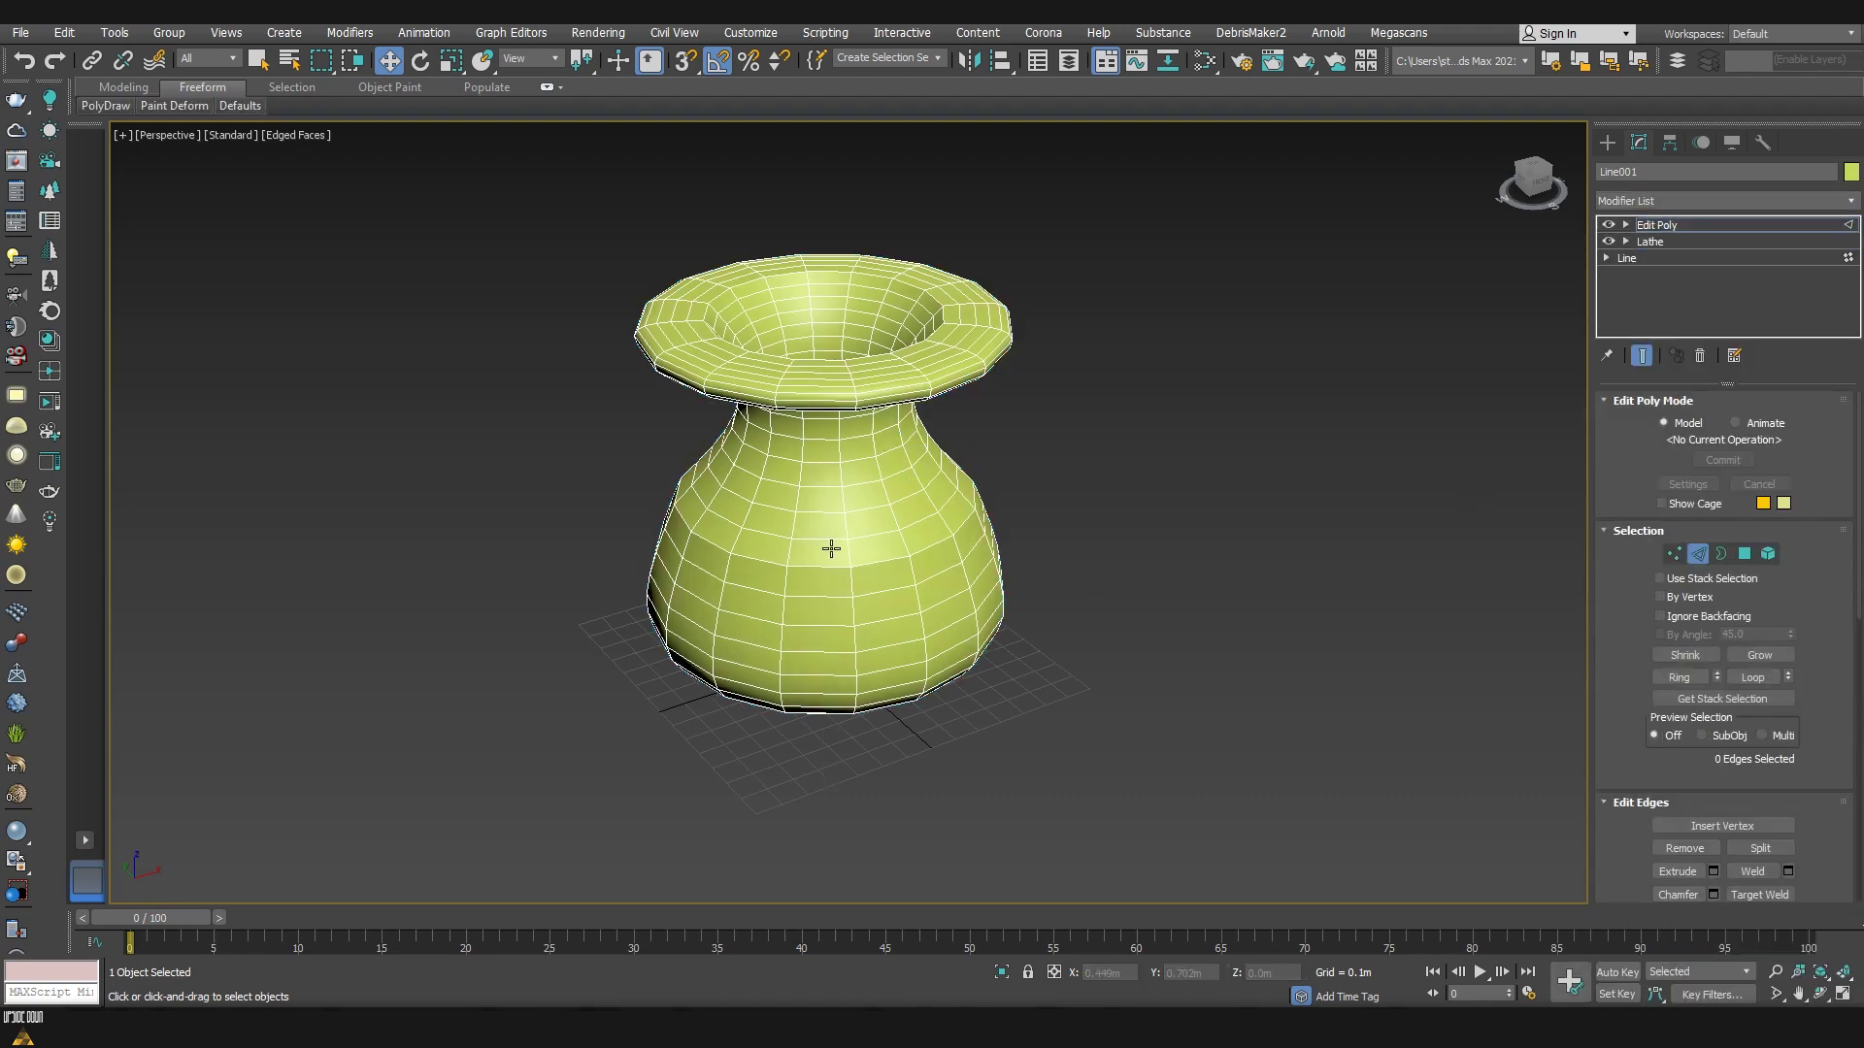
pyautogui.click(863, 515)
pyautogui.scroll(3, 856, 509)
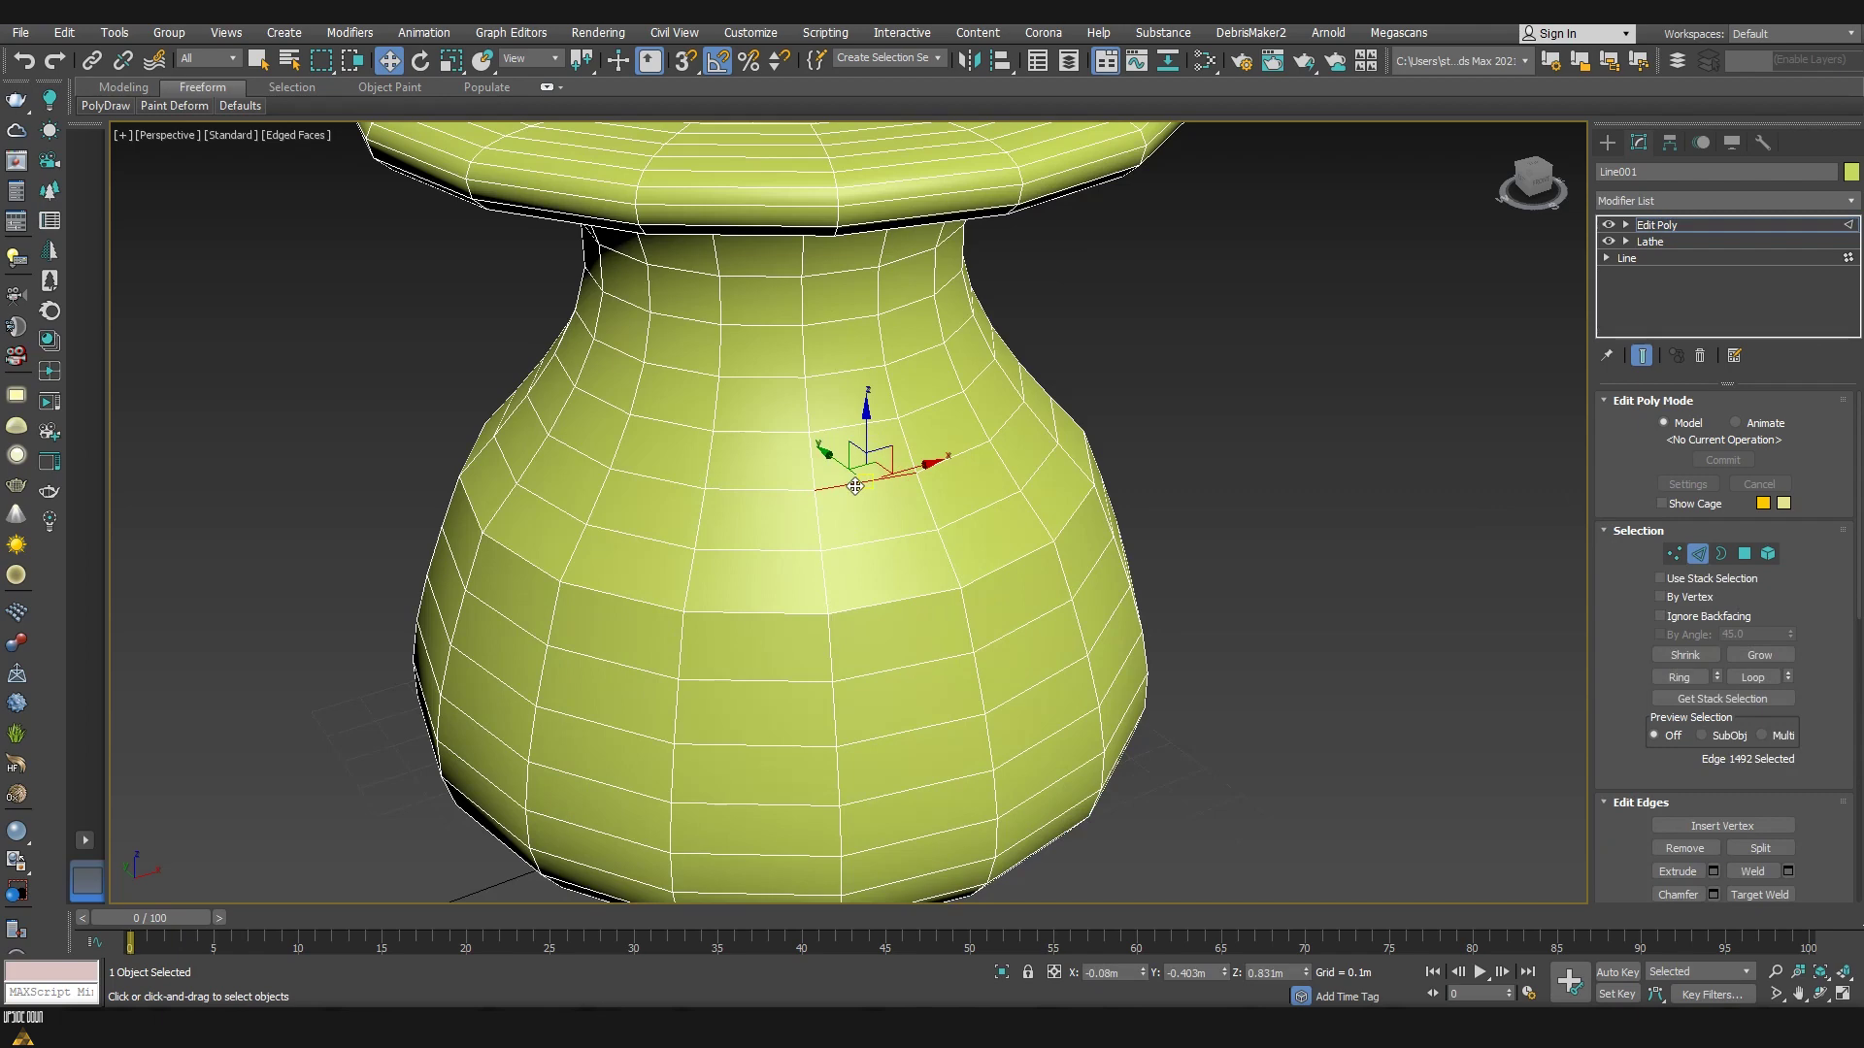
pyautogui.scroll(-5, 856, 486)
pyautogui.click(1691, 679)
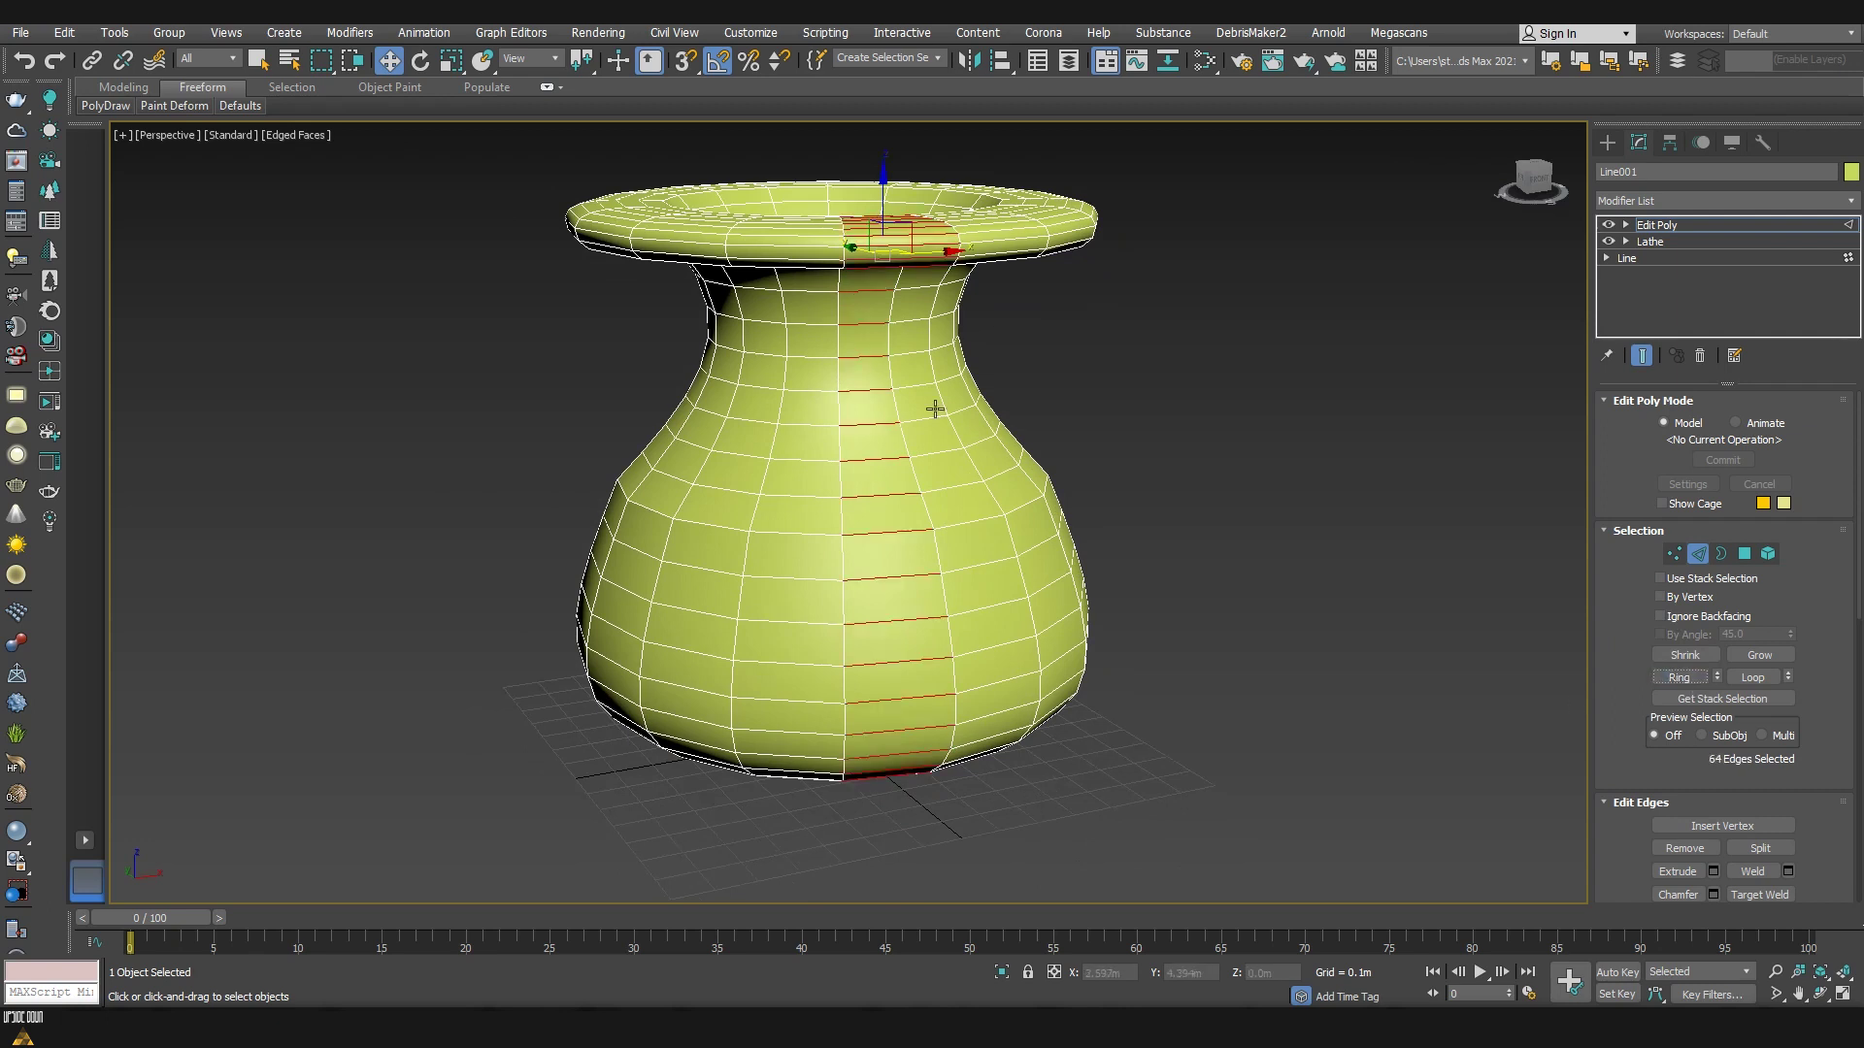
# Step: Undo the ring and select a 16-edge loop around the vase body, testing undo and redo
pyautogui.hotkey('ctrl', 'z')
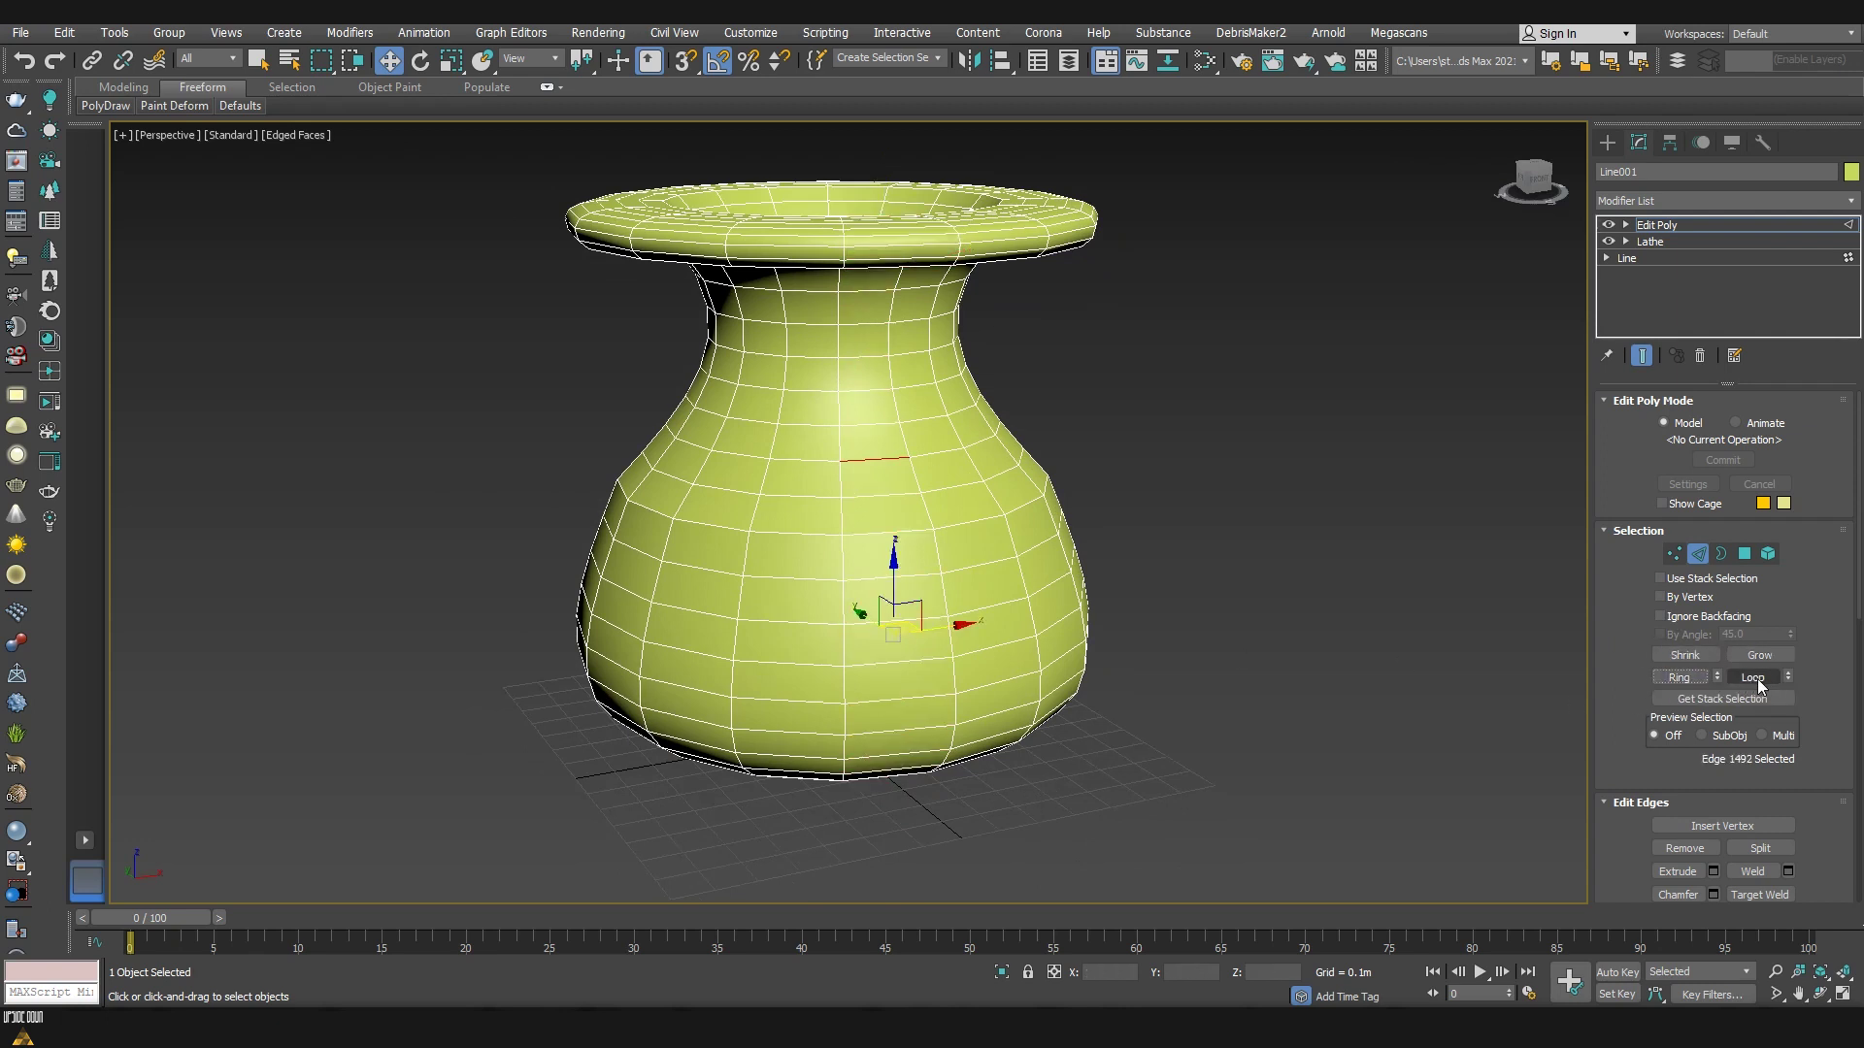
pyautogui.click(1754, 679)
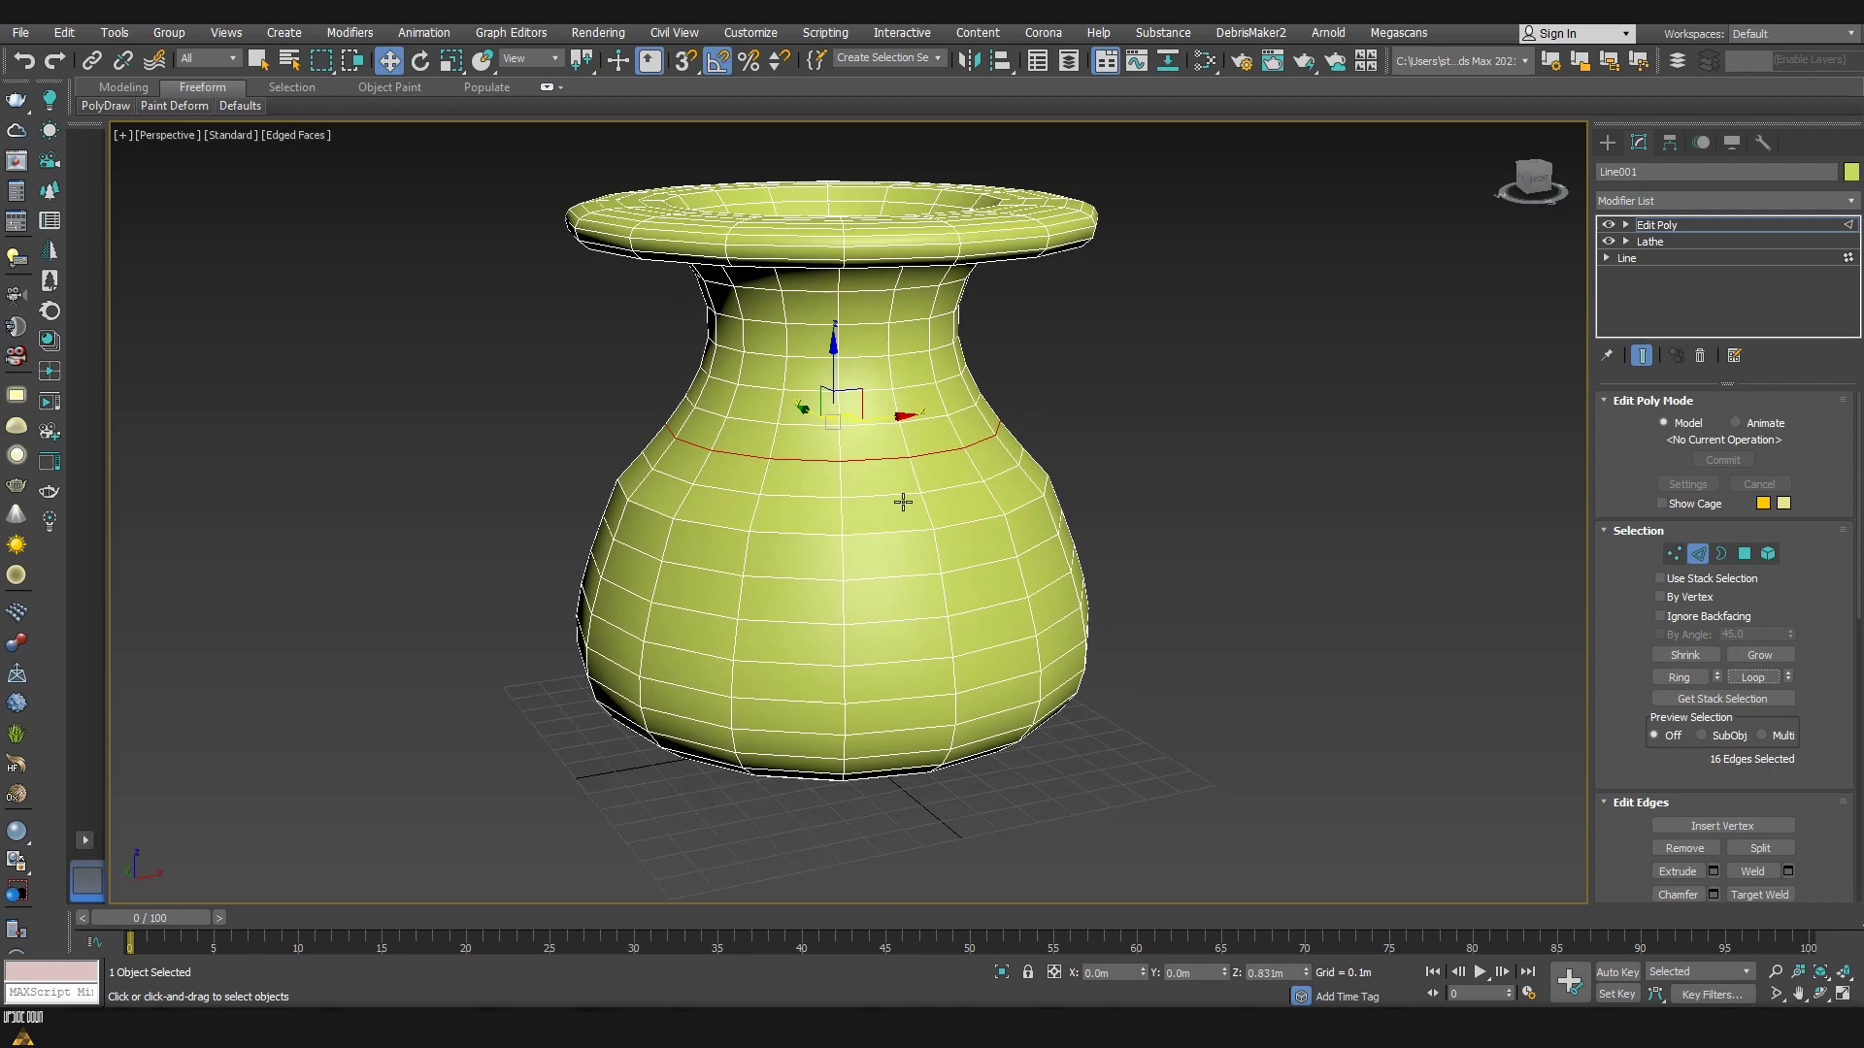
pyautogui.click(878, 459)
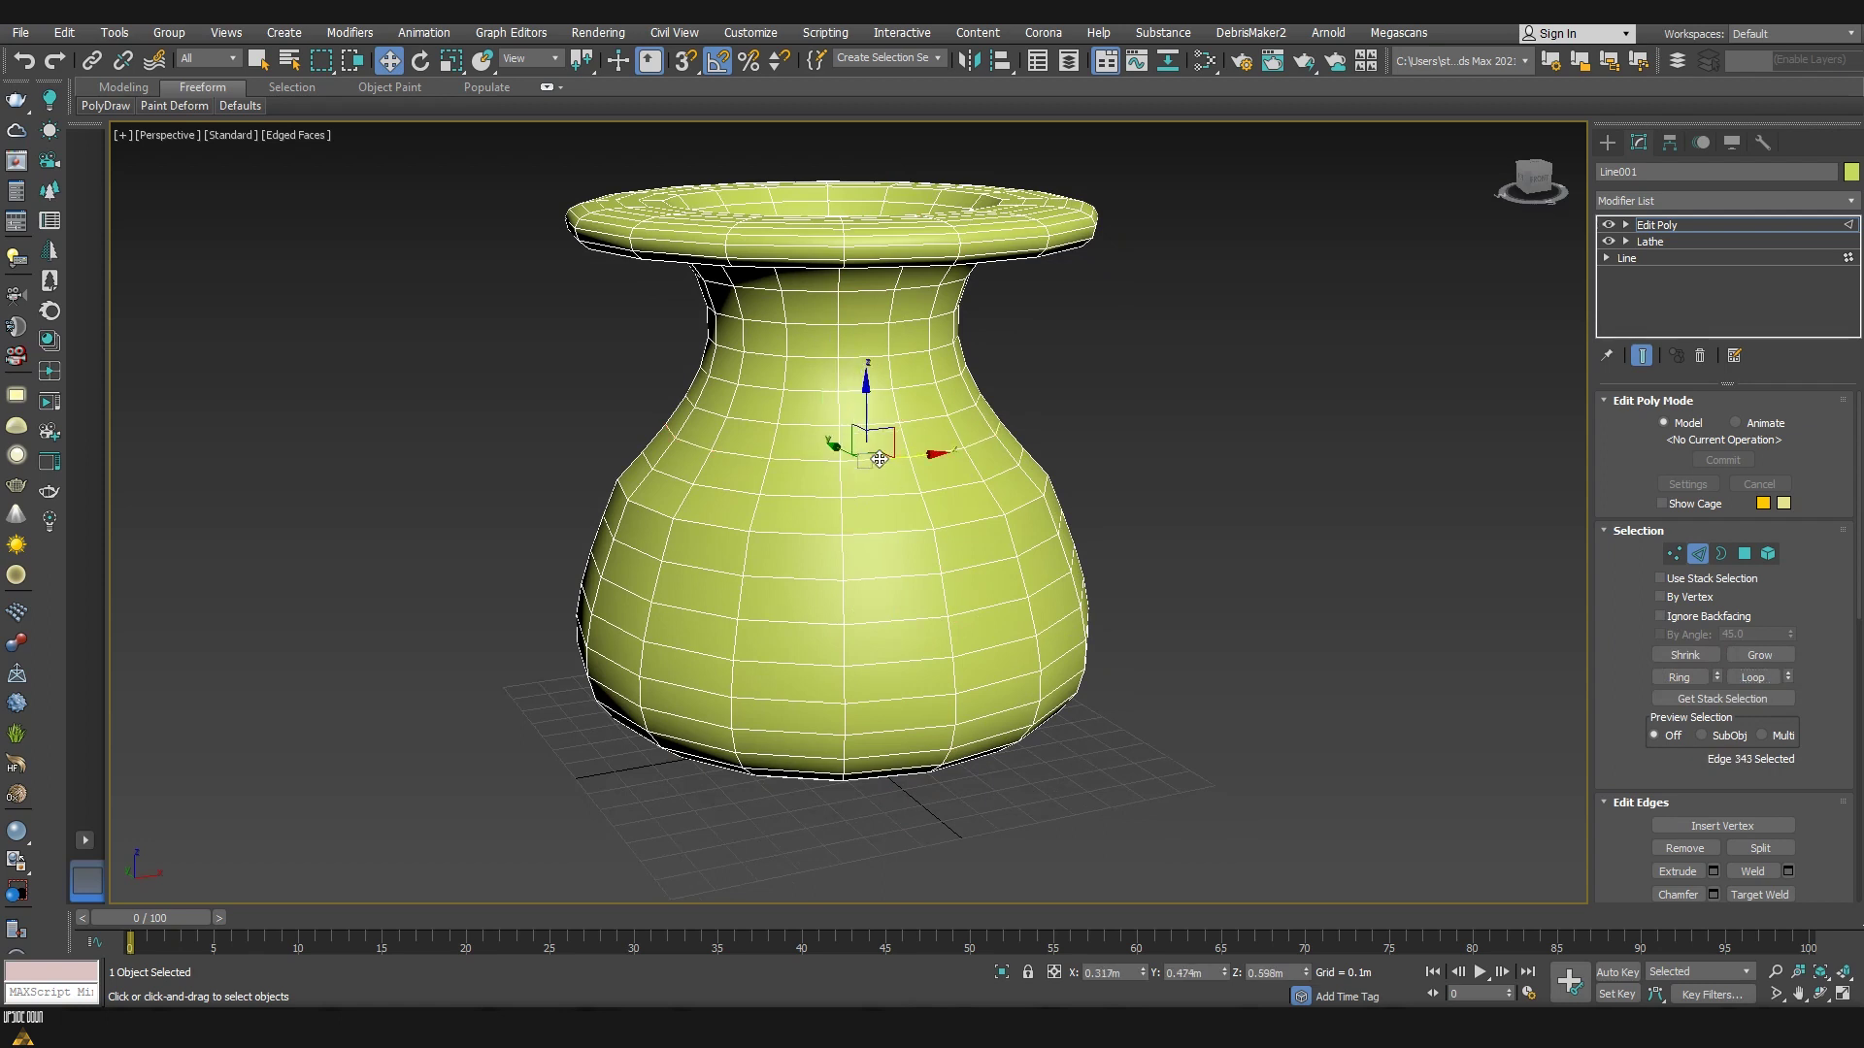
pyautogui.hotkey('ctrl', 'z')
pyautogui.hotkey('ctrl', 'z')
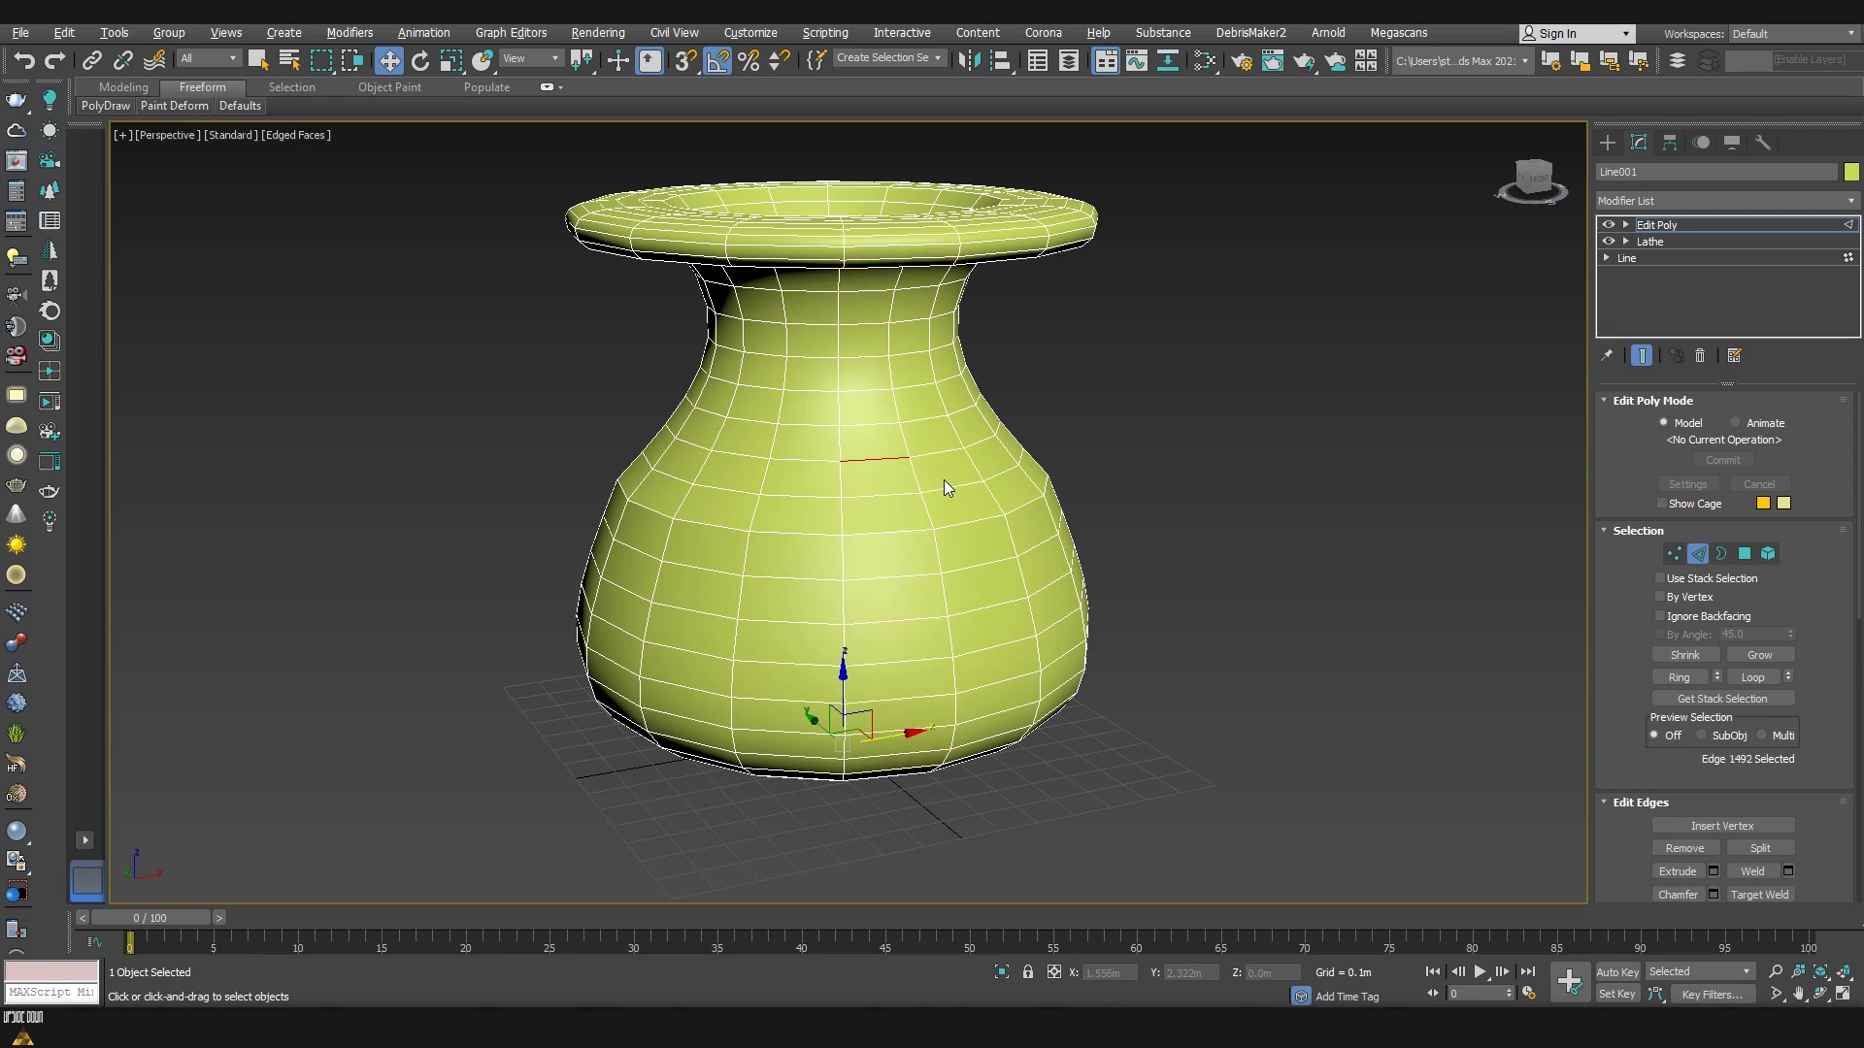
pyautogui.hotkey('ctrl', 'y')
pyautogui.hotkey('ctrl', 'z')
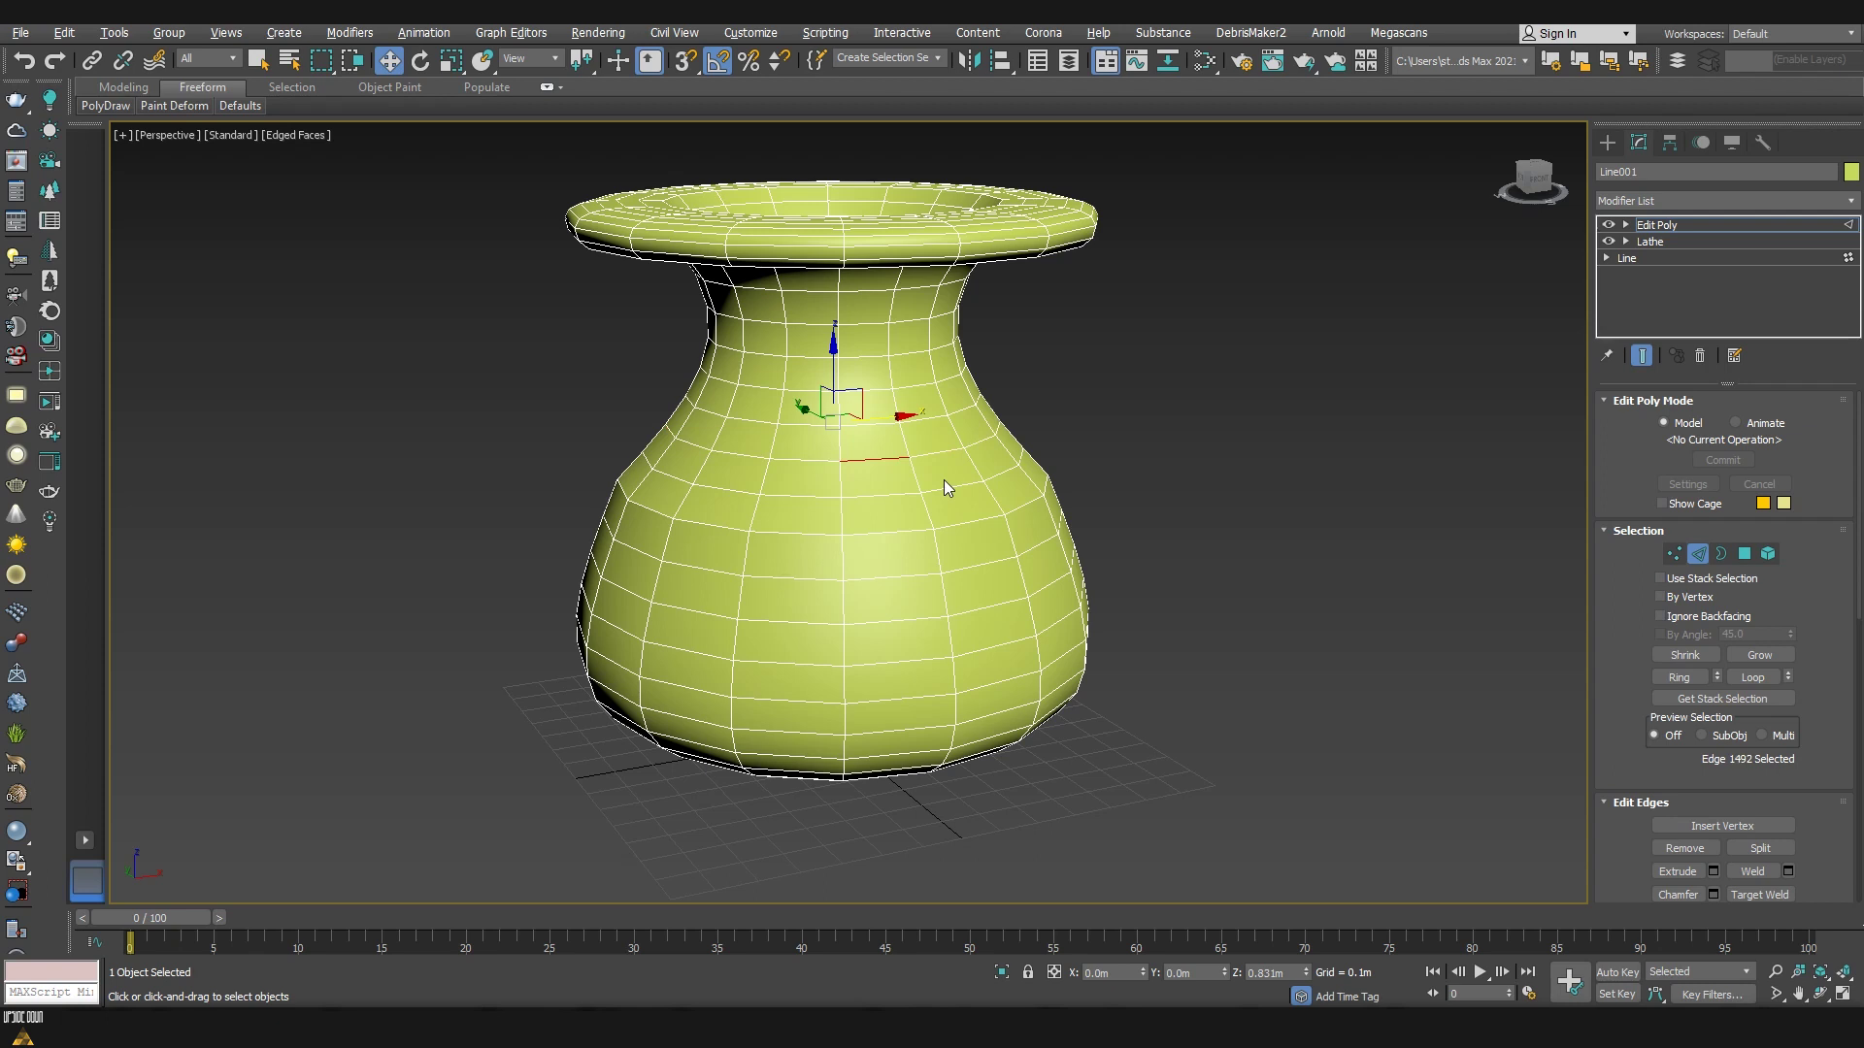
pyautogui.click(1209, 536)
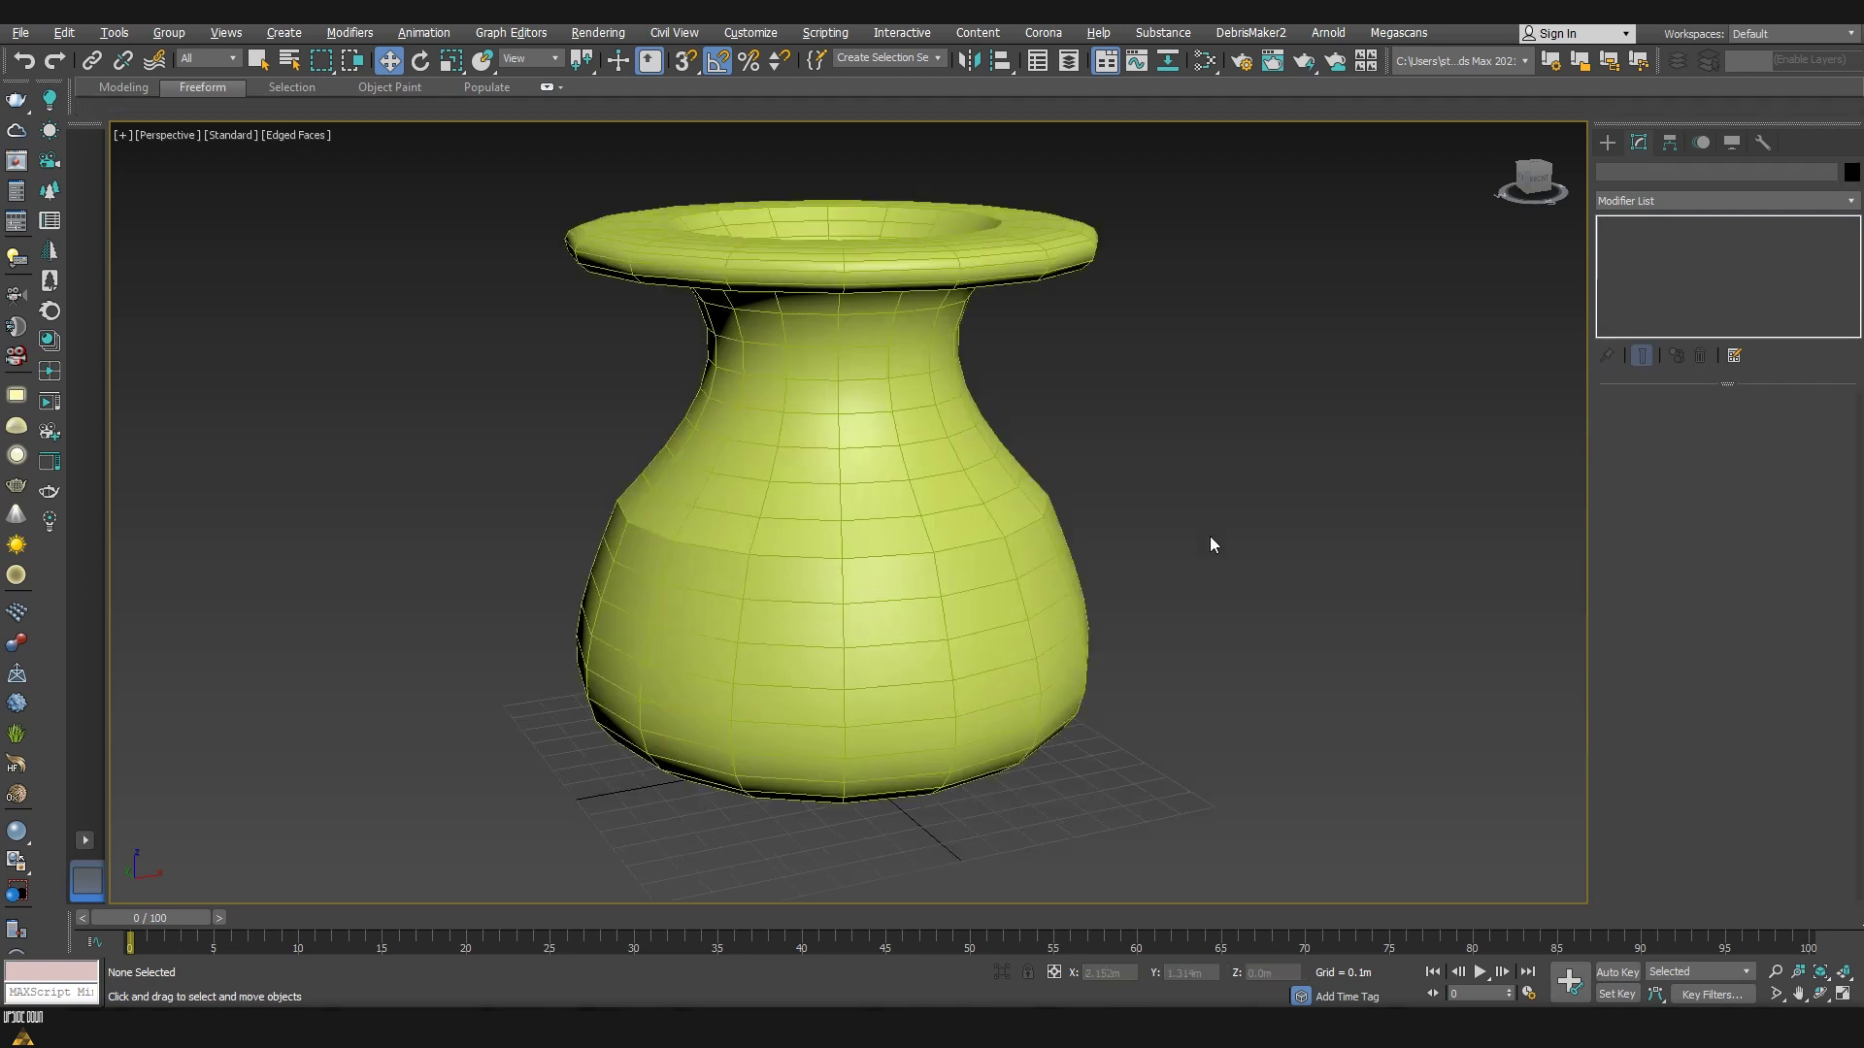